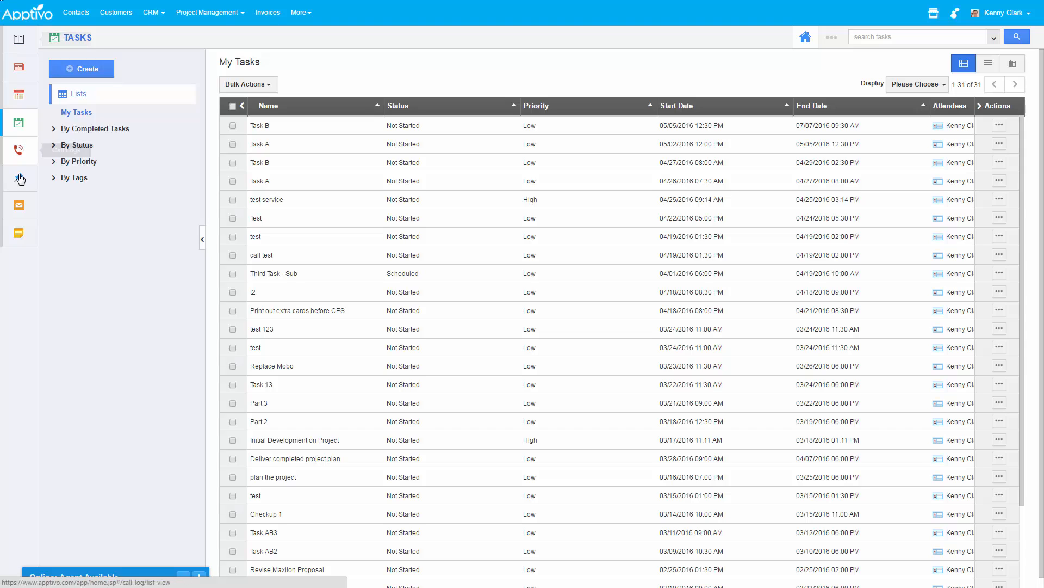
# - Open My Agenda and go back to the week of April 17–23, 2016
pyautogui.click(17, 43)
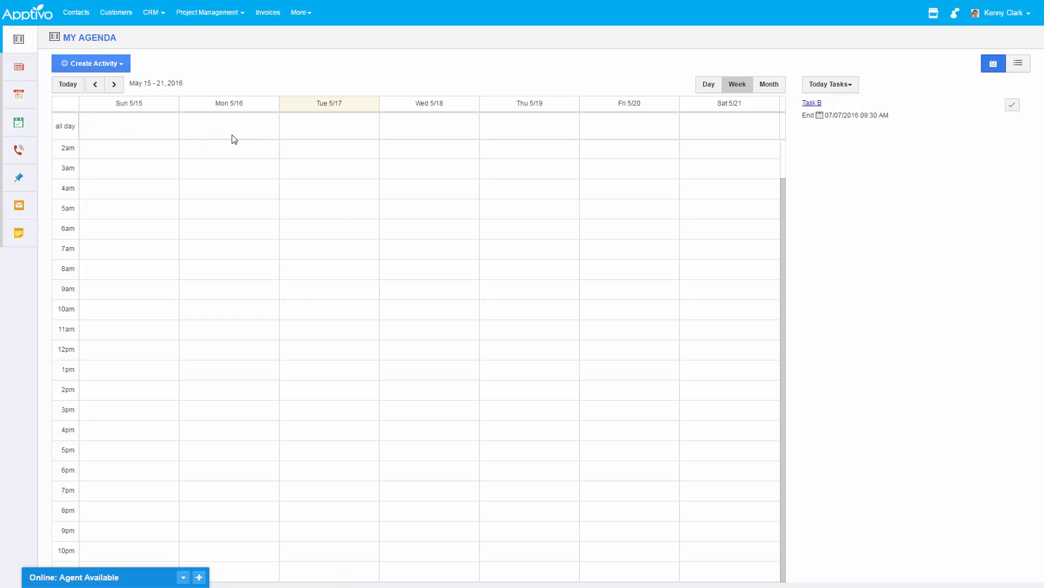
pyautogui.click(95, 85)
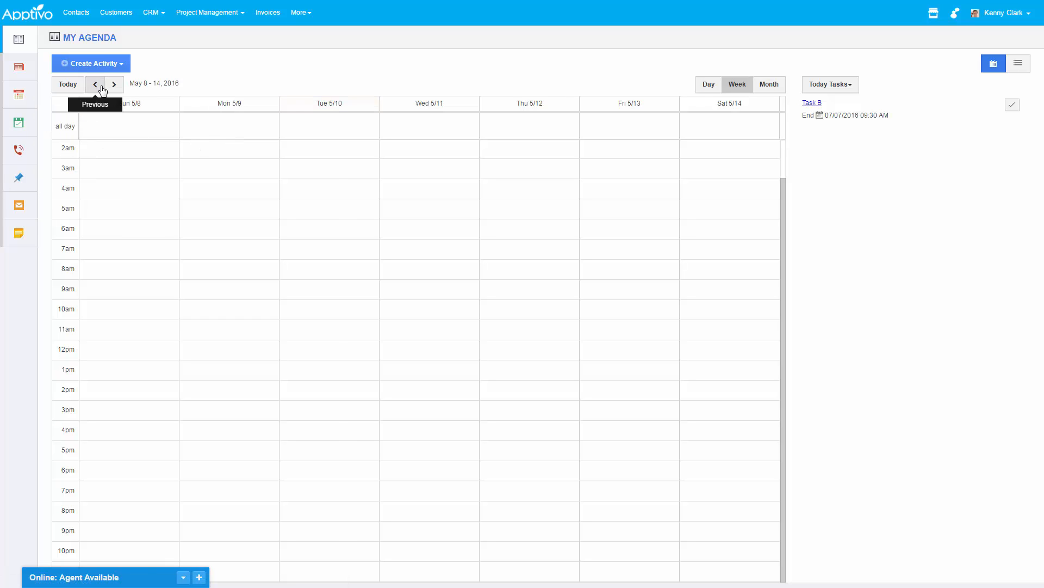
pyautogui.click(102, 87)
pyautogui.click(101, 87)
pyautogui.click(102, 87)
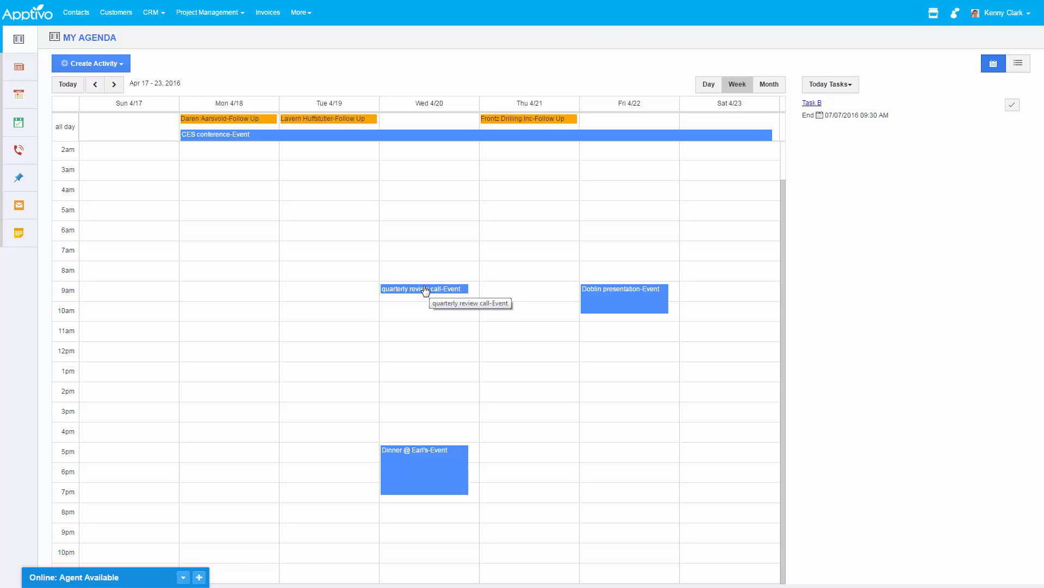
# - View the details of the Doblin presentation, Dinner @ Earl's and quarterly review call events, and close the event view
pyautogui.click(603, 308)
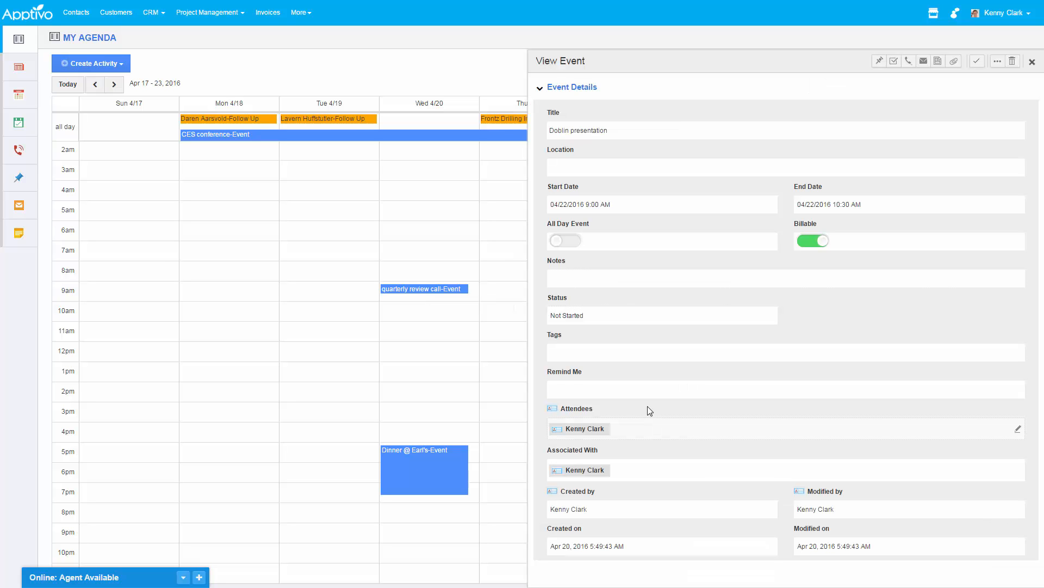
pyautogui.click(420, 468)
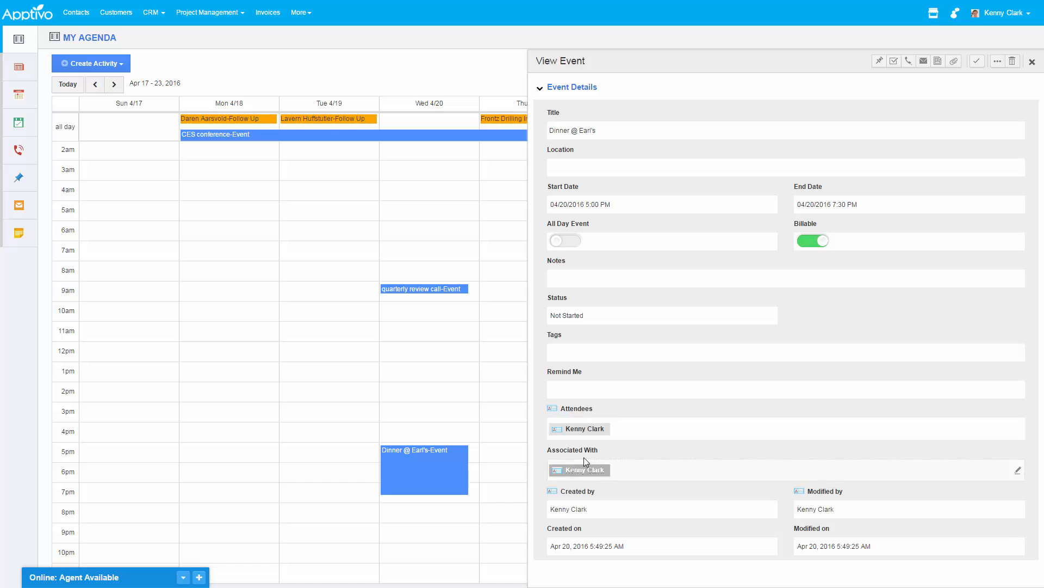
pyautogui.click(446, 290)
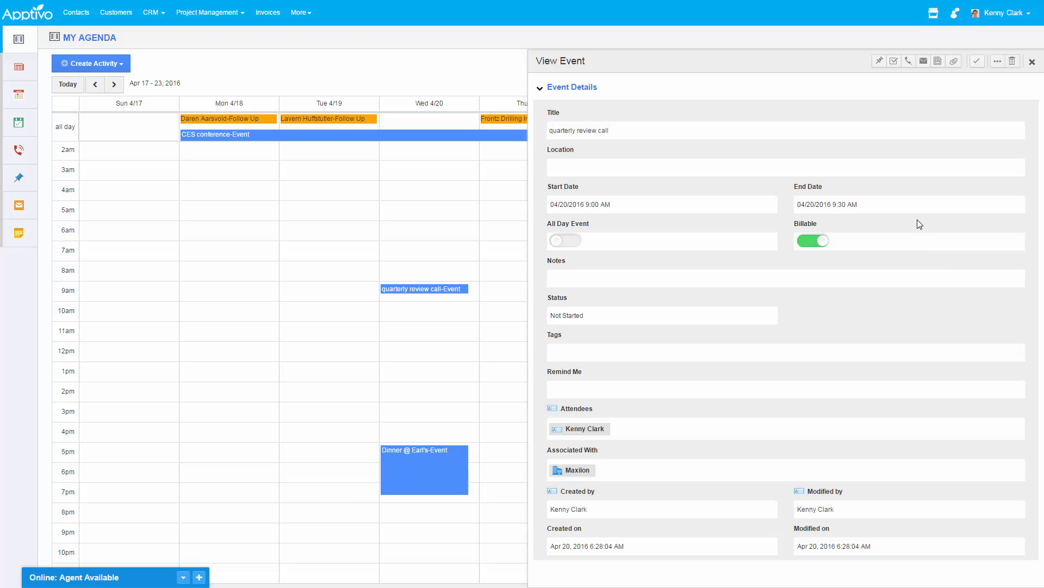
pyautogui.click(1032, 61)
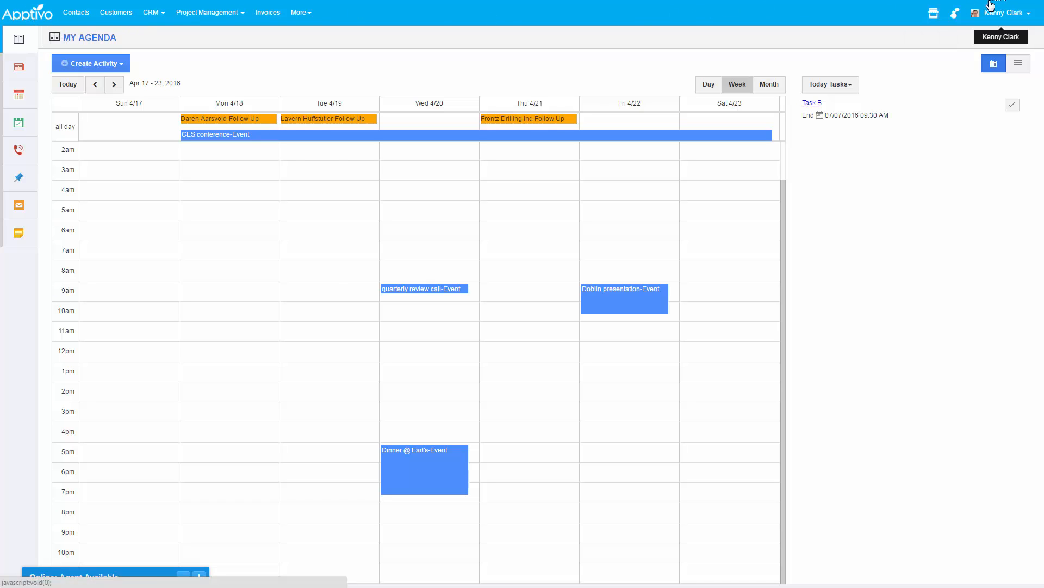
# - Browse the App Store's CRM category and add the Cash Management app from the Financials category
pyautogui.click(23, 18)
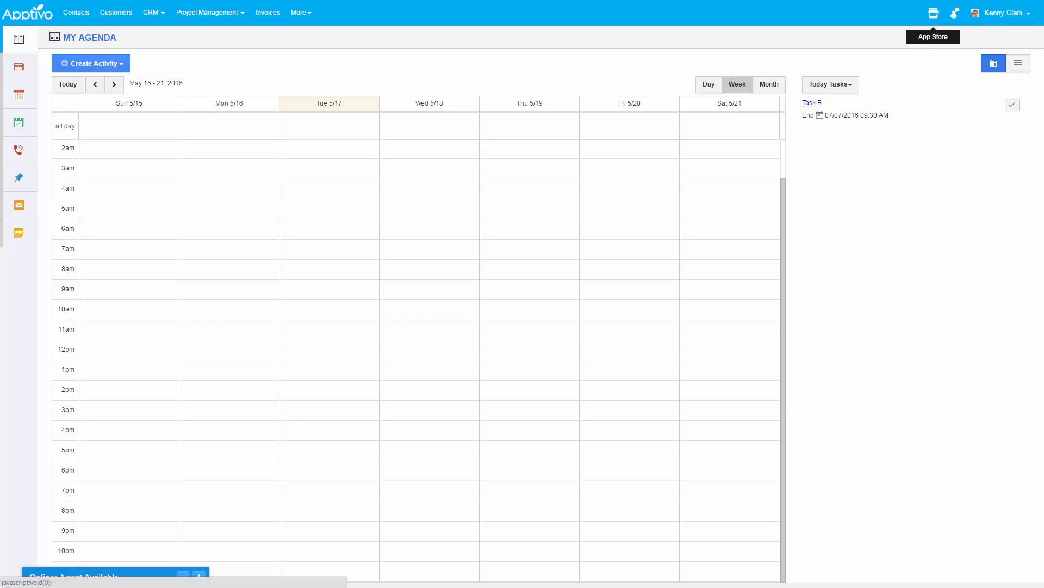
pyautogui.click(998, 14)
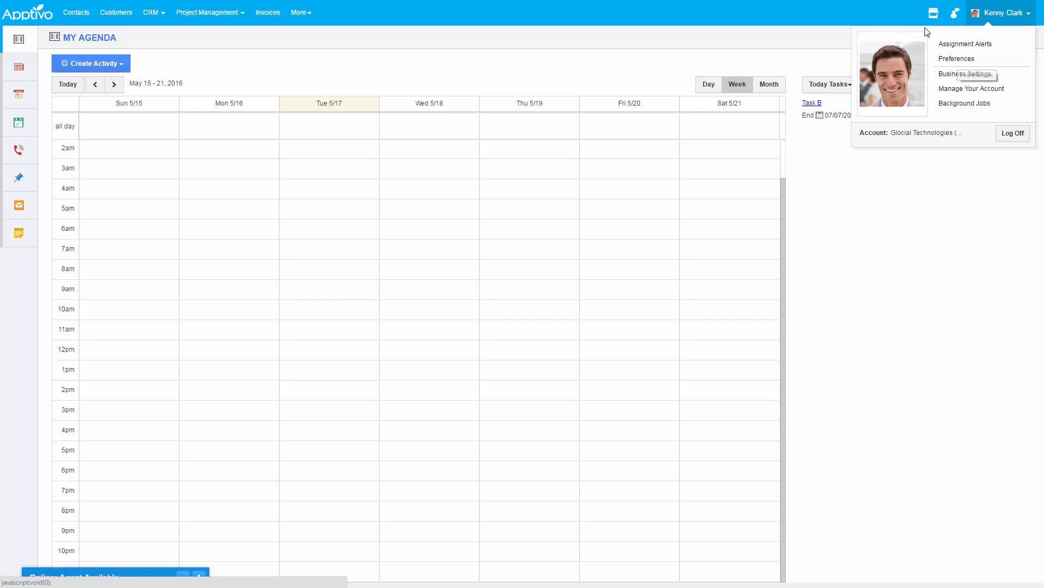
pyautogui.click(935, 16)
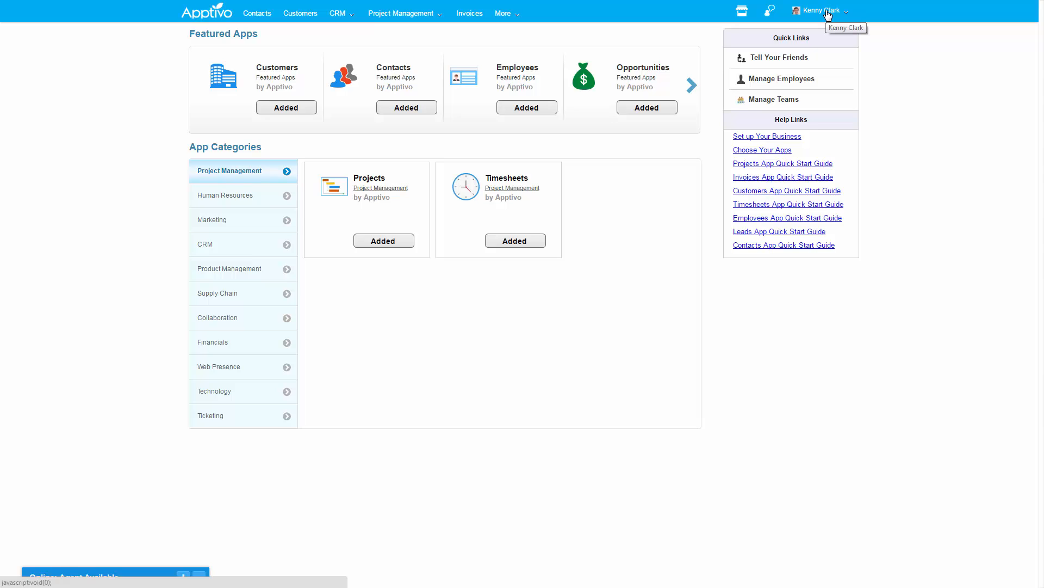
pyautogui.click(249, 250)
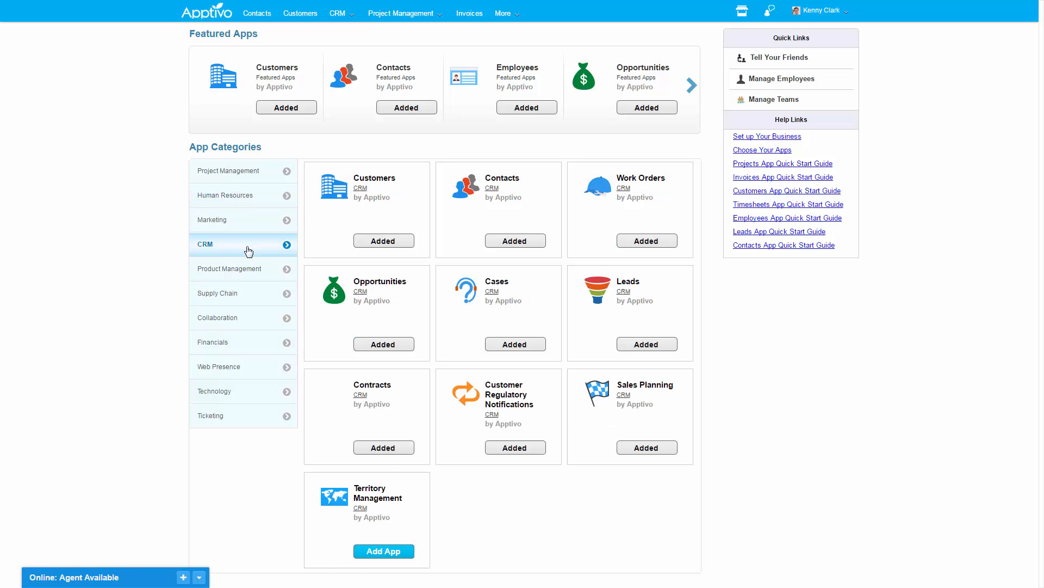
pyautogui.click(245, 349)
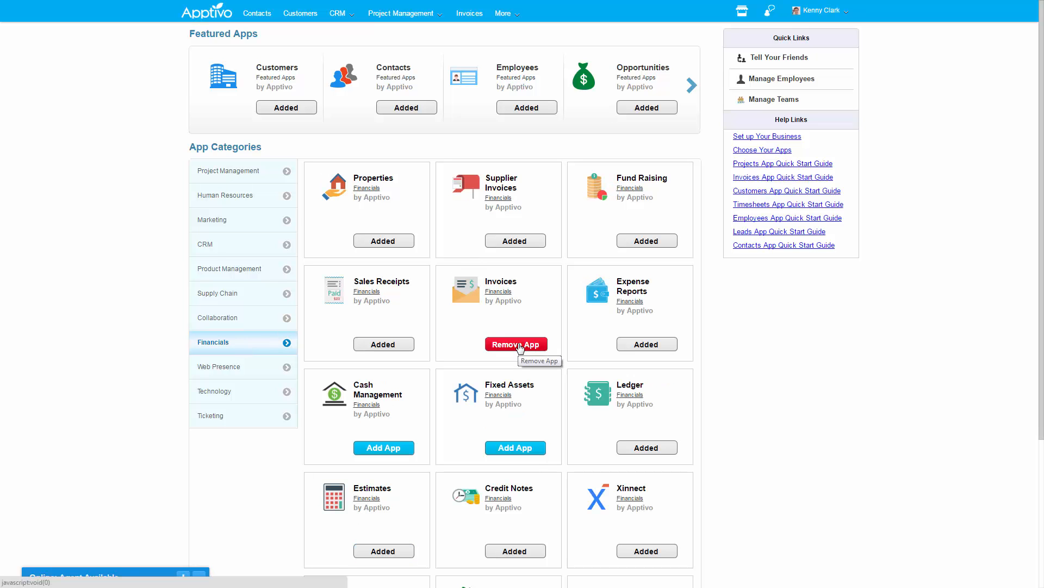
pyautogui.click(388, 449)
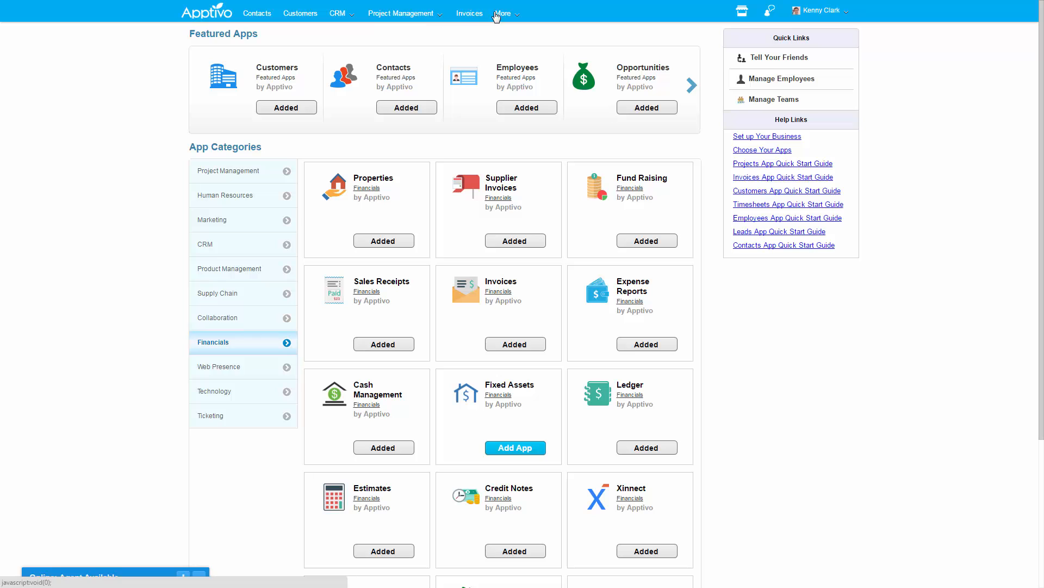
# - Open the Customize Home preferences and compare the My Apps settings with the additional app categories
pyautogui.click(503, 14)
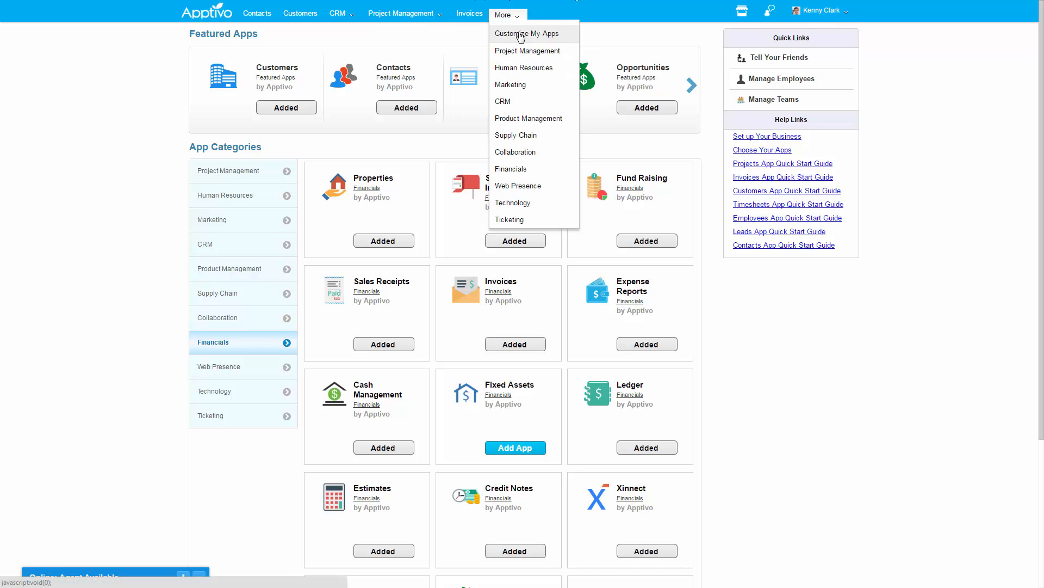
pyautogui.moveTo(539, 51)
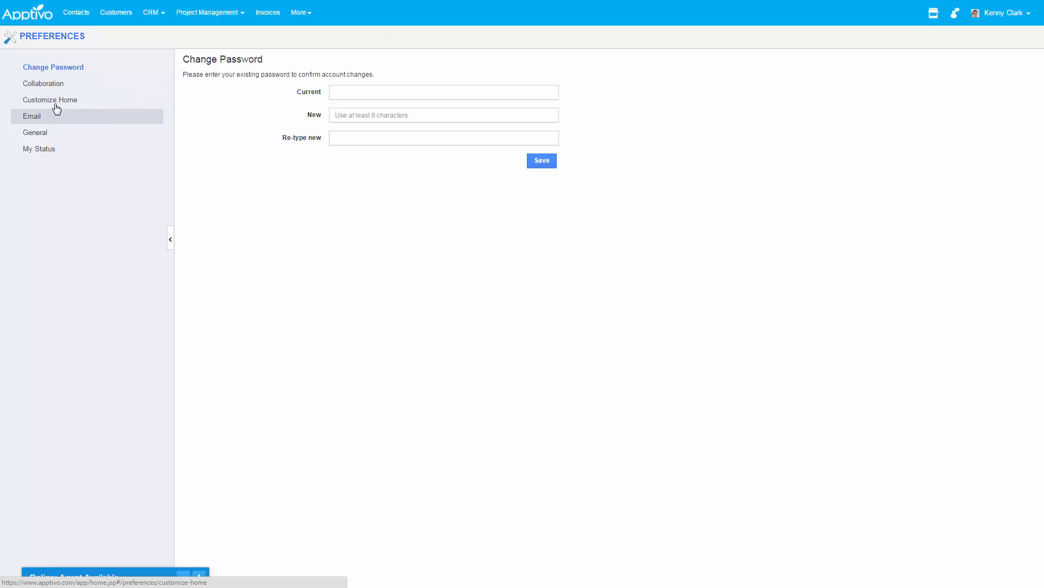
pyautogui.click(56, 102)
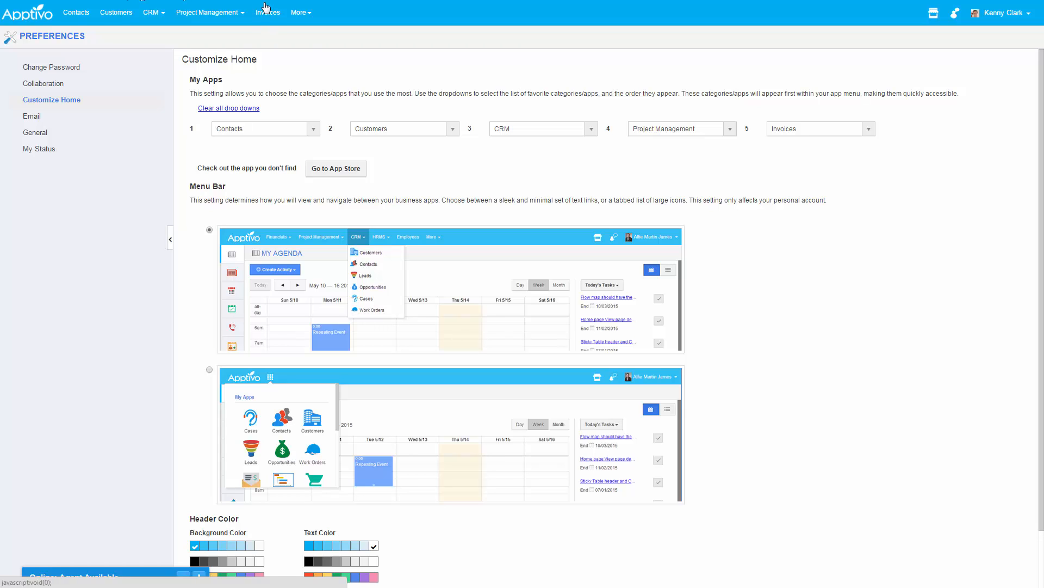
pyautogui.click(294, 15)
pyautogui.moveTo(318, 120)
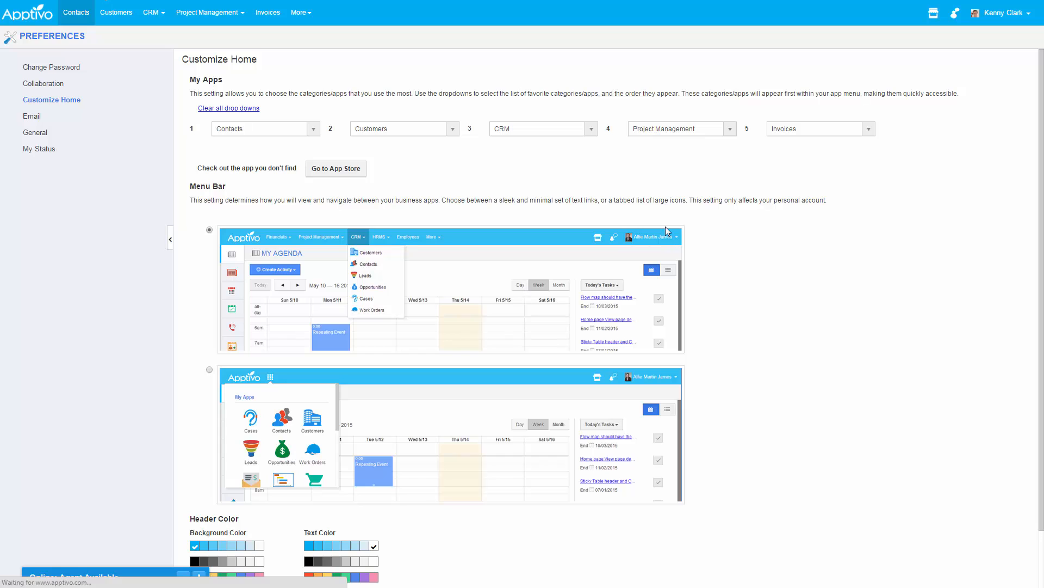
# - Browse the category and territory lists in the Contacts app and view its advanced search form
pyautogui.click(90, 18)
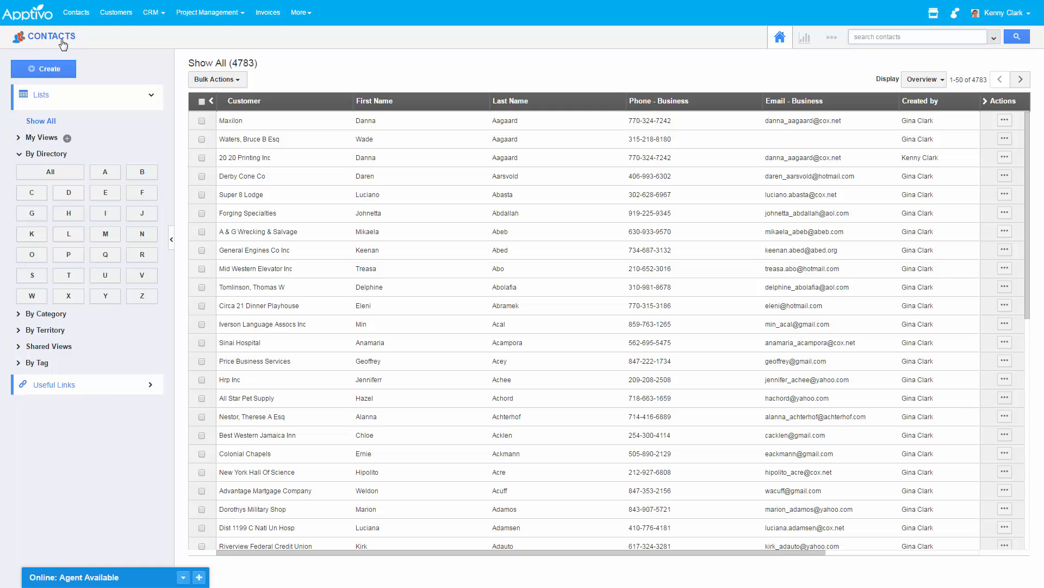
pyautogui.click(49, 321)
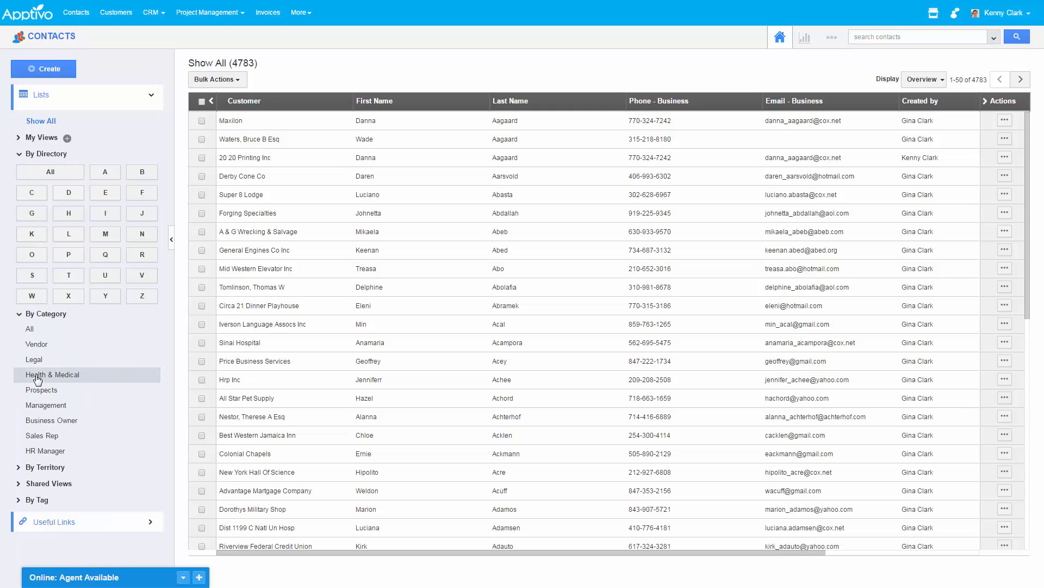
pyautogui.click(67, 466)
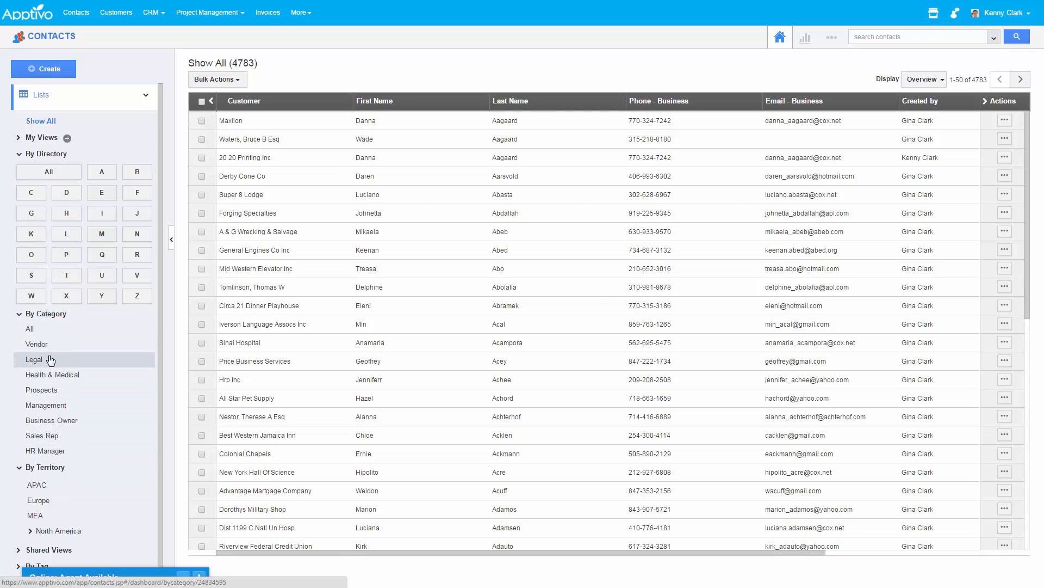
pyautogui.click(994, 37)
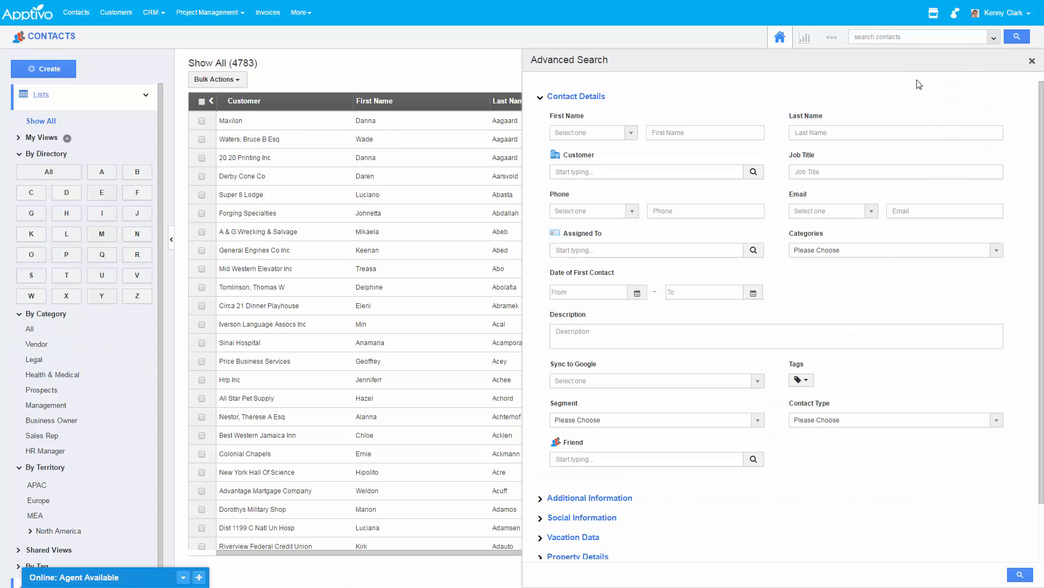
pyautogui.click(1031, 61)
# - Search the contacts by the contact's first name
pyautogui.click(899, 37)
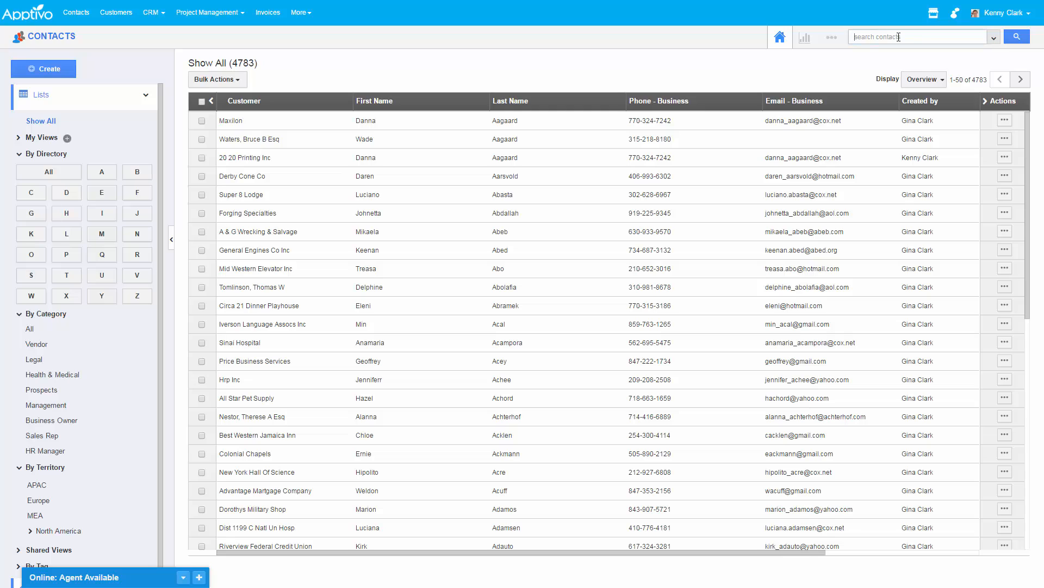
pyautogui.write('maxine')
pyautogui.press('Return')
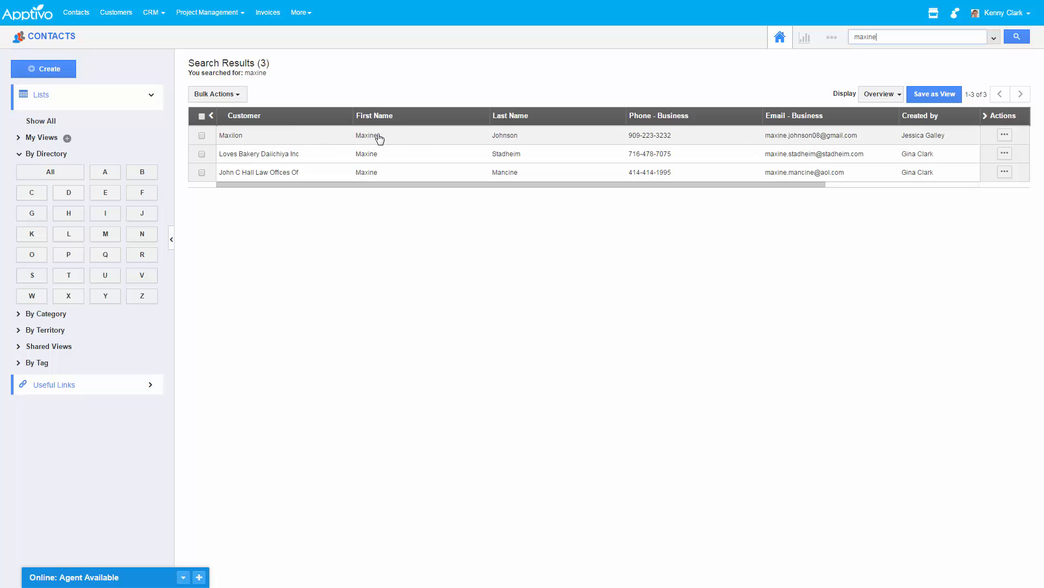
# - Preview the Maxilon contact from the search results and open its full record
pyautogui.click(706, 142)
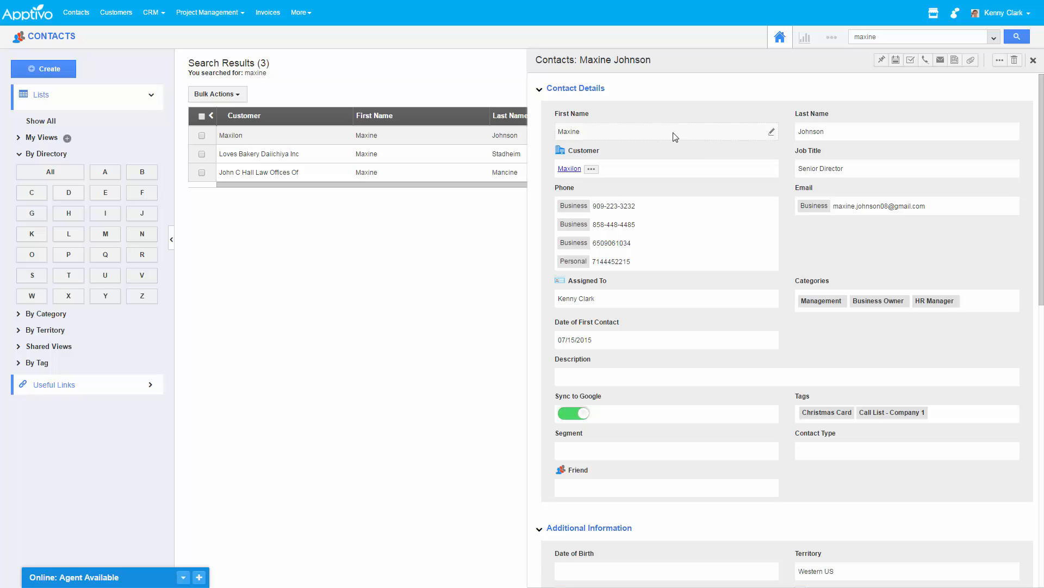
pyautogui.scroll(-6, 842, 312)
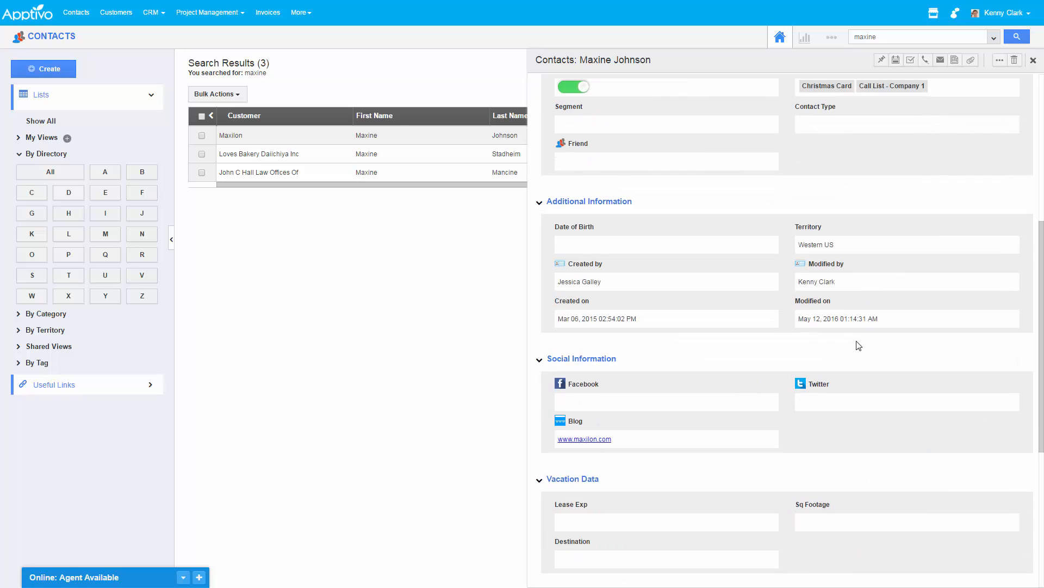
pyautogui.scroll(6, 858, 345)
pyautogui.click(1000, 61)
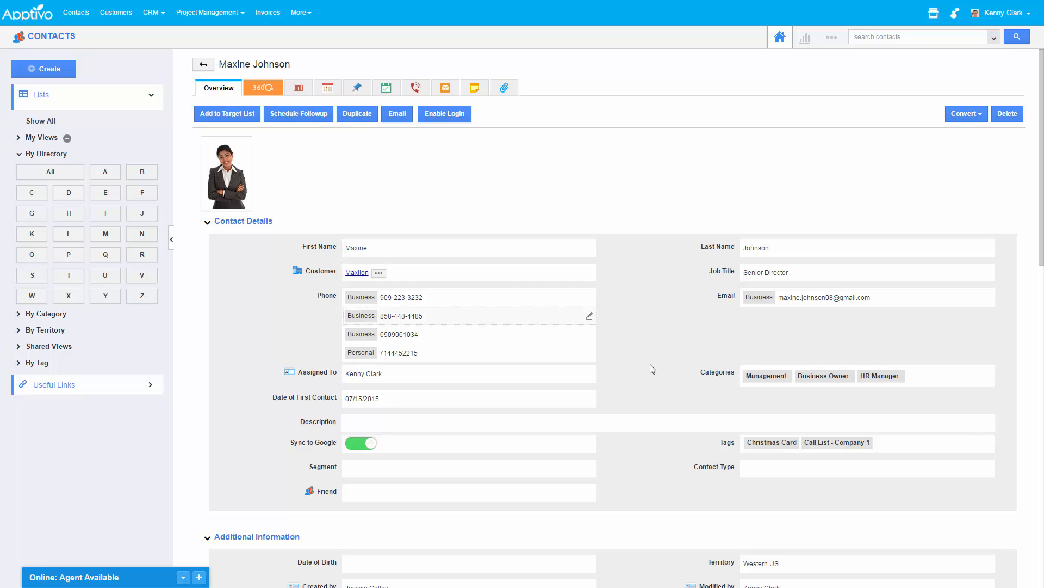
# - Examine the contact record's sections from Contact Details through Demo Section
pyautogui.scroll(-2, 653, 369)
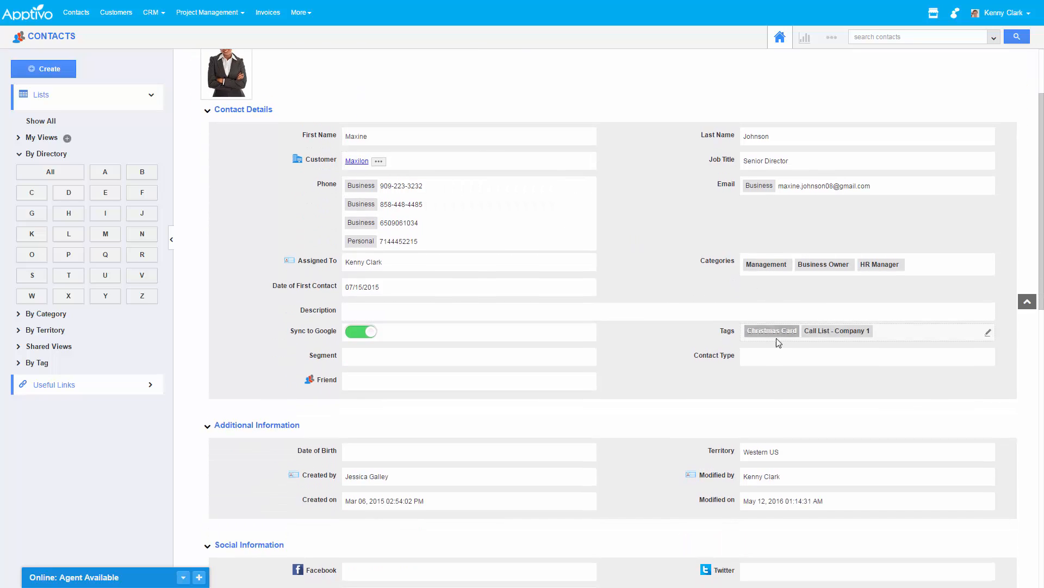
pyautogui.scroll(-3, 776, 337)
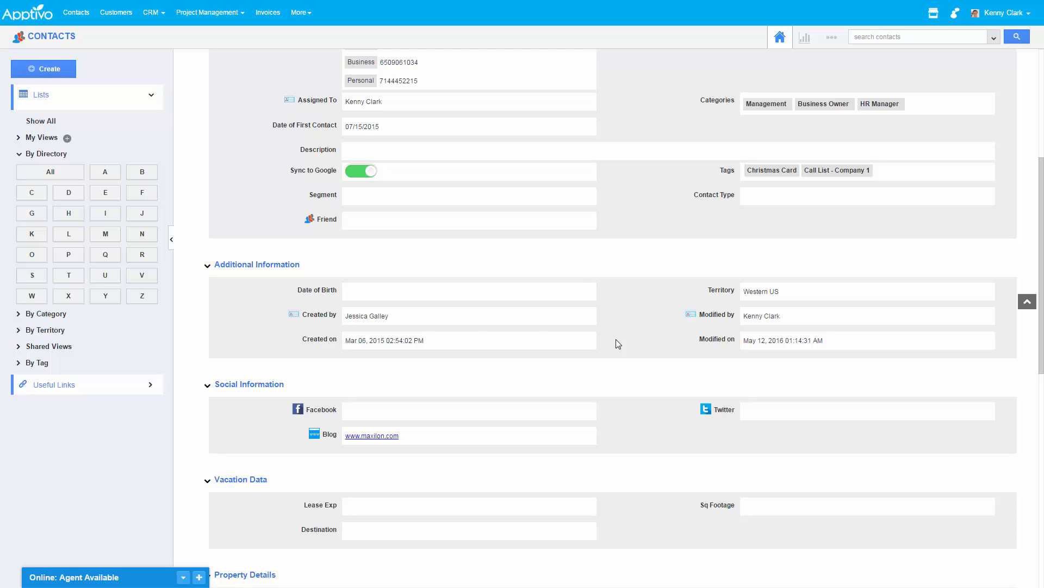
pyautogui.scroll(-4, 426, 296)
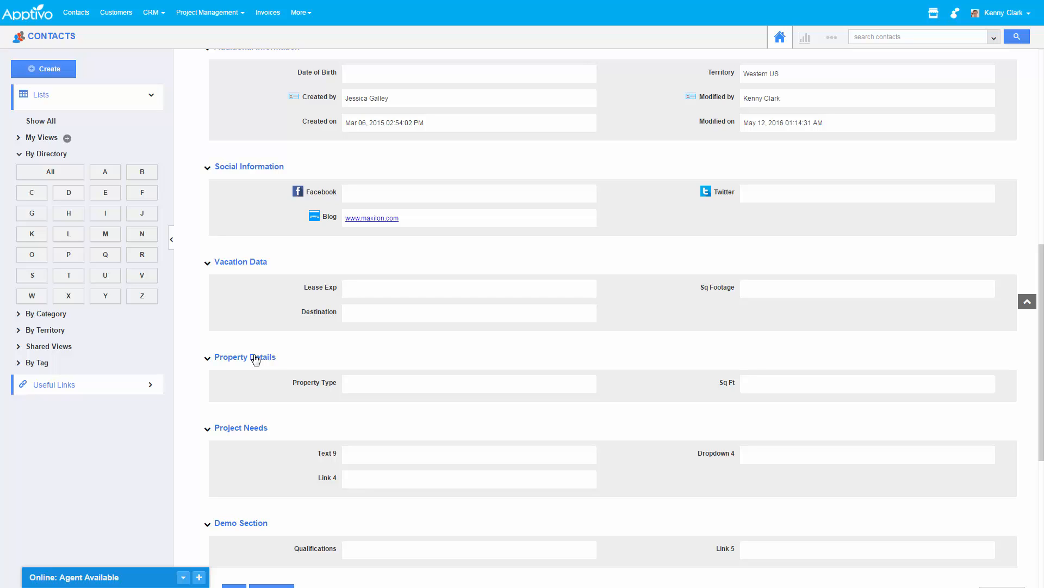
pyautogui.scroll(9, 480, 356)
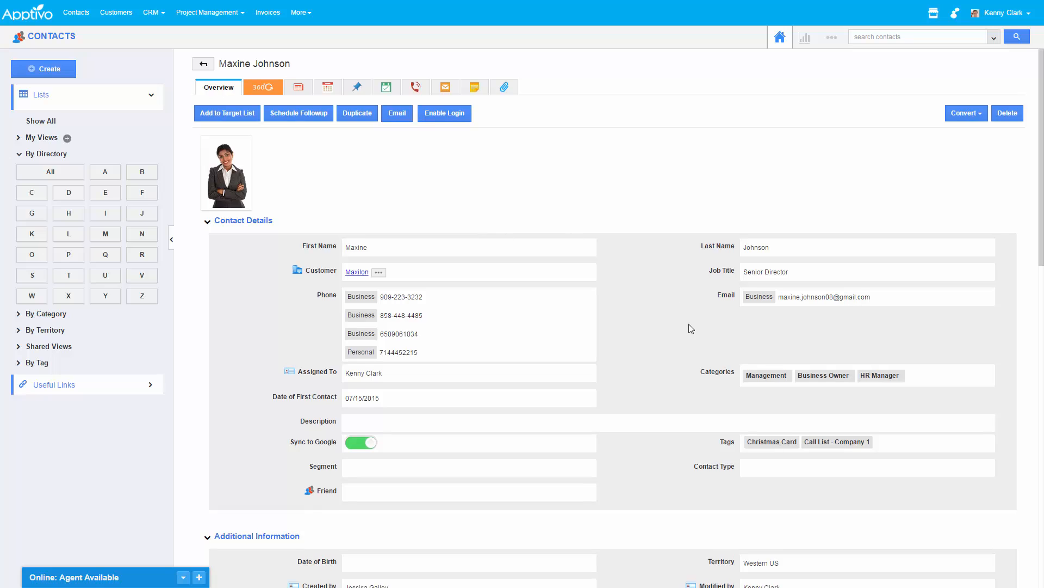
pyautogui.scroll(-2, 480, 231)
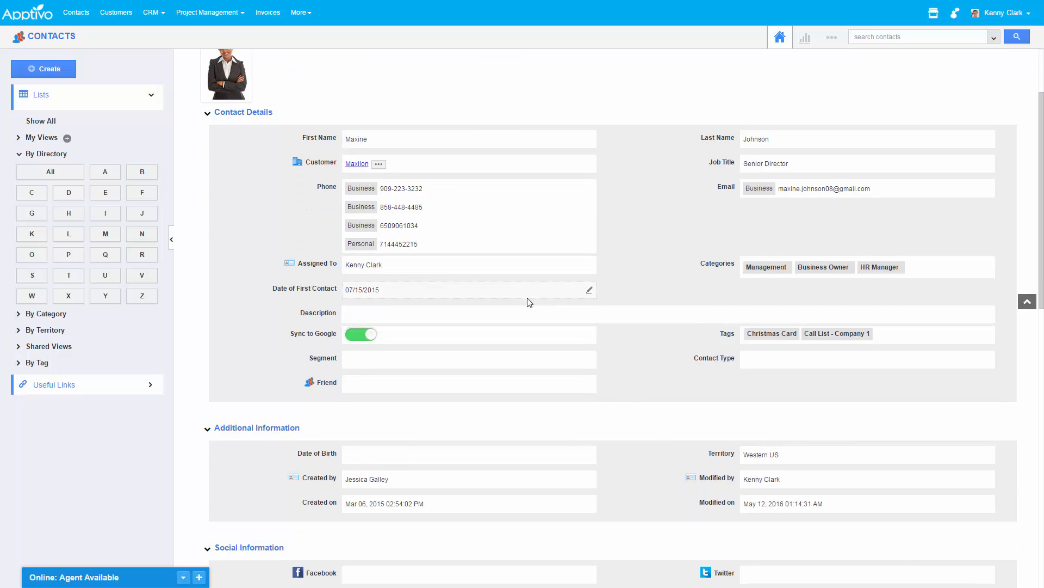
pyautogui.scroll(2, 304, 196)
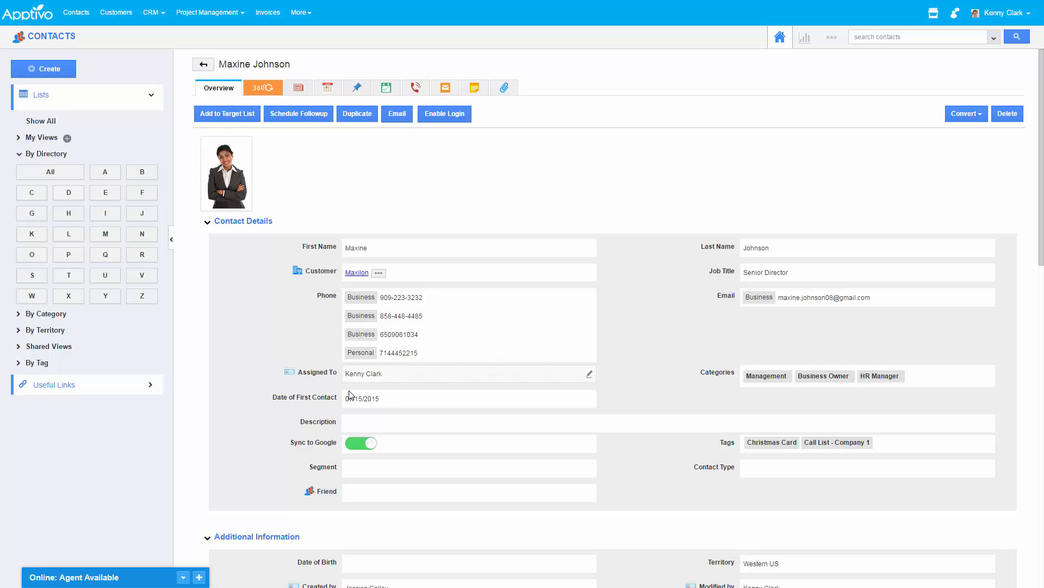
# - Open the Lease Exp field in the contact's Vacation Data section for editing, view its calendar, and cancel the edit
pyautogui.scroll(-1, 344, 414)
pyautogui.scroll(-2, 344, 414)
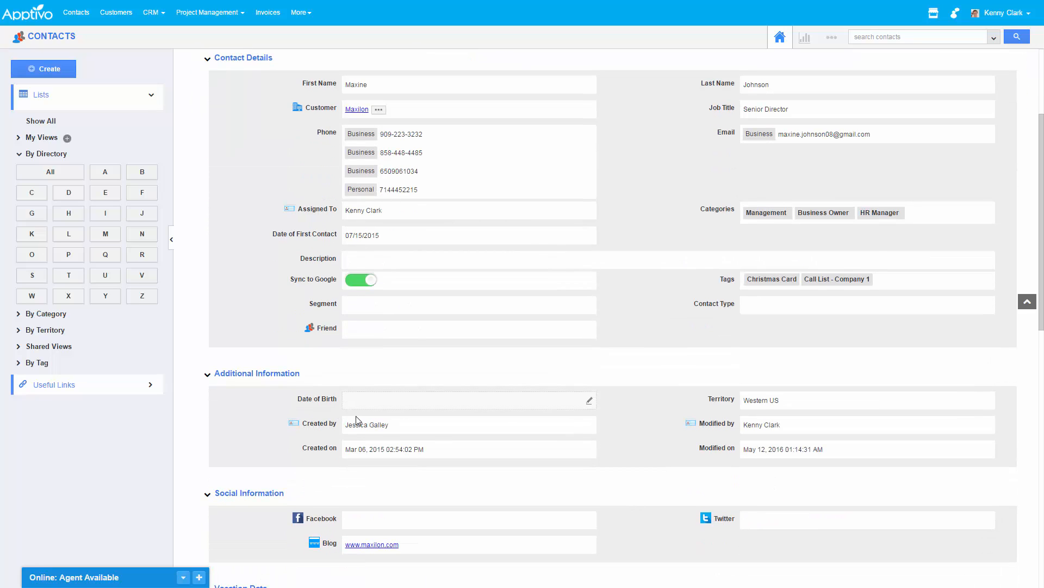
pyautogui.scroll(-4, 361, 417)
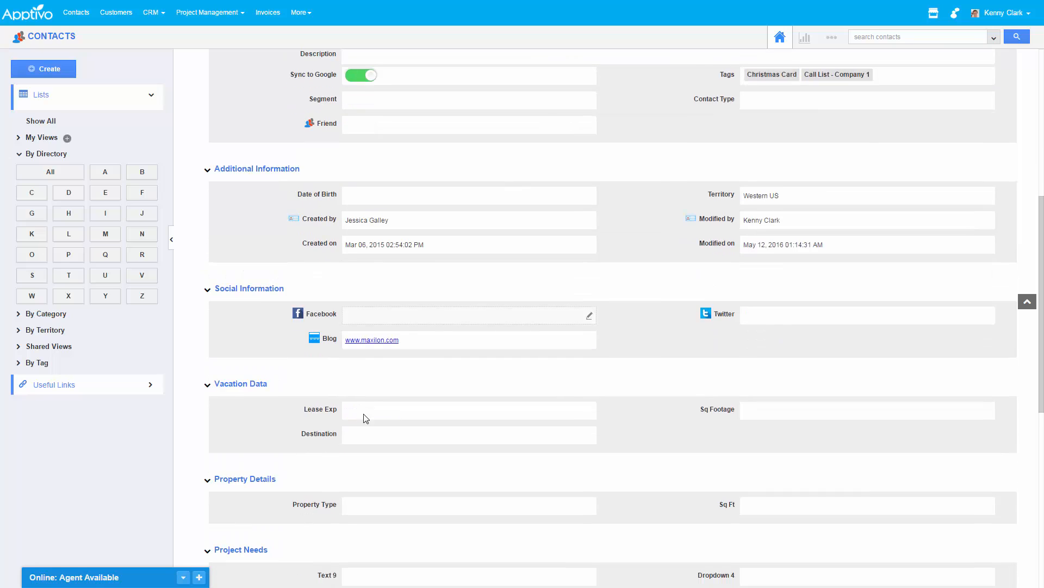
pyautogui.click(440, 403)
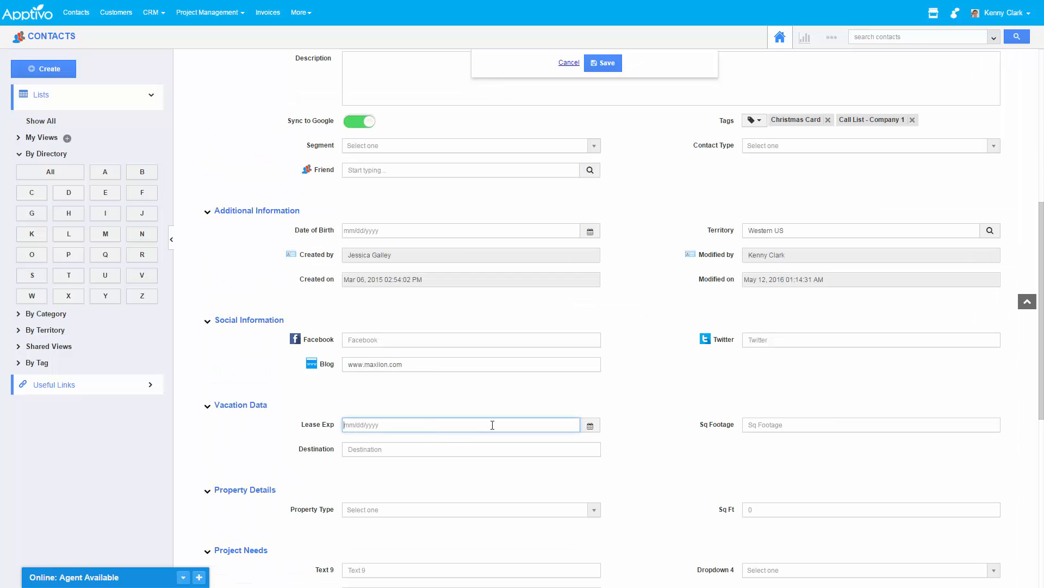
pyautogui.click(591, 426)
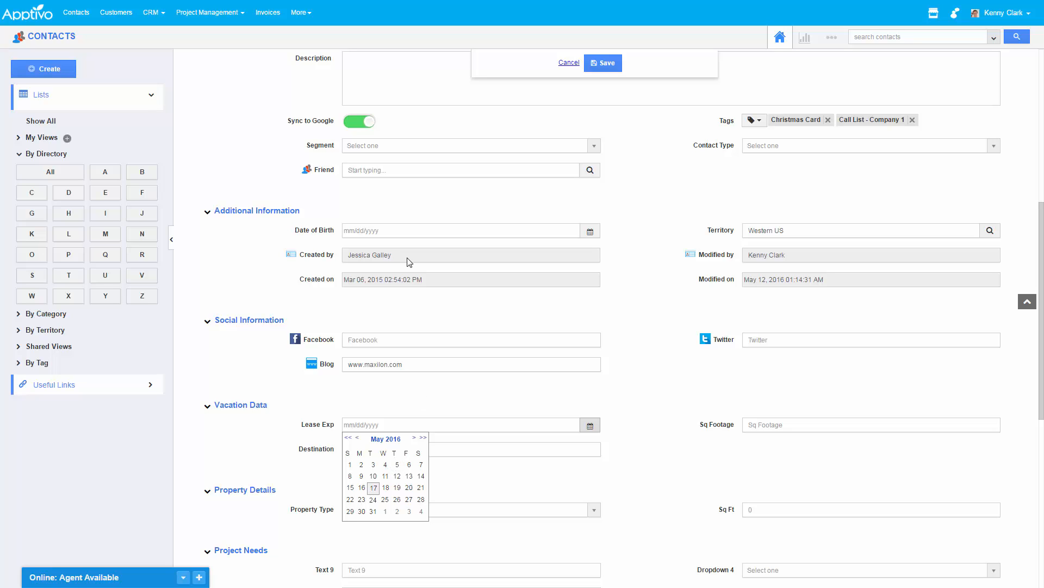
pyautogui.click(569, 62)
pyautogui.scroll(7, 660, 312)
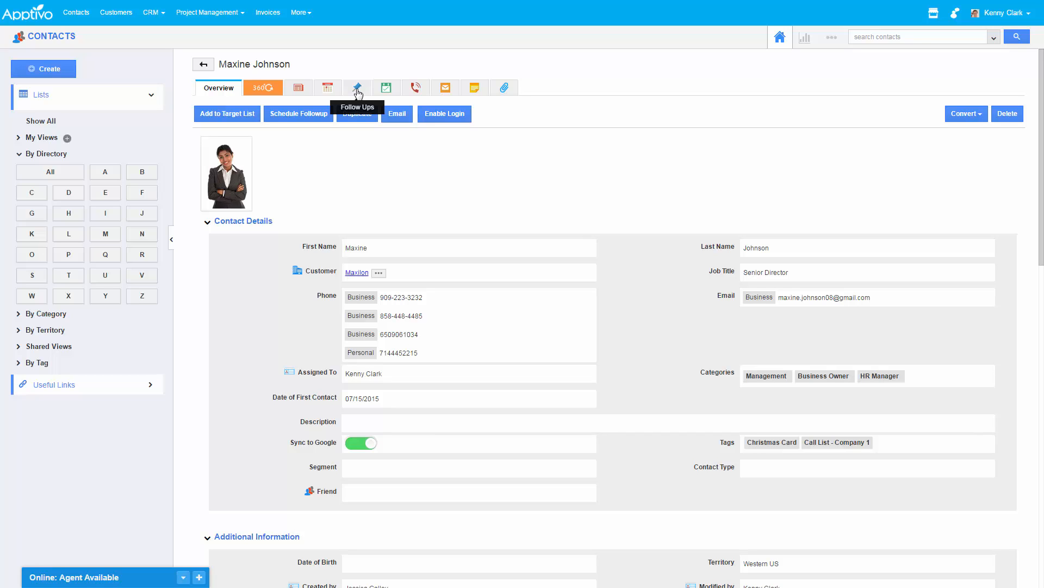
# - From the contact's calendar, create an event titled as lunch with the contact's first name, keeping the default date and time
pyautogui.click(327, 89)
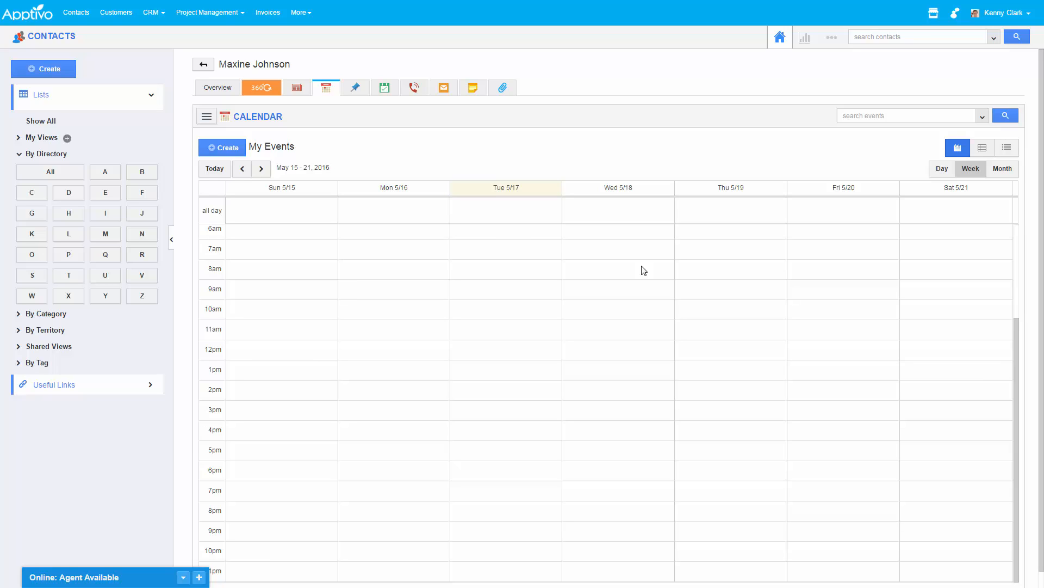
pyautogui.click(223, 147)
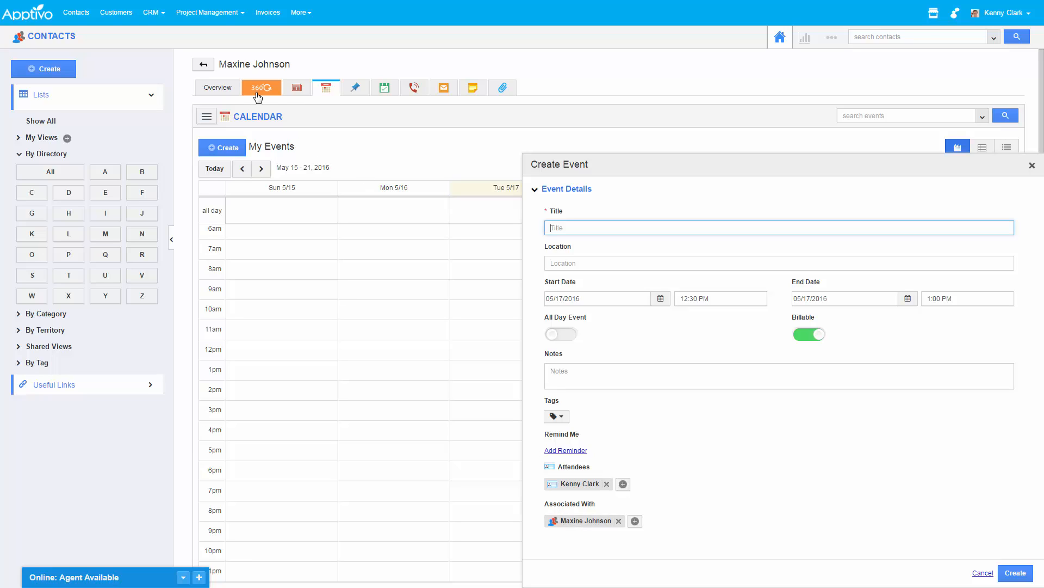
pyautogui.write('Iunch with msx')
pyautogui.press('BackSpace')
pyautogui.press('BackSpace')
pyautogui.write('axine')
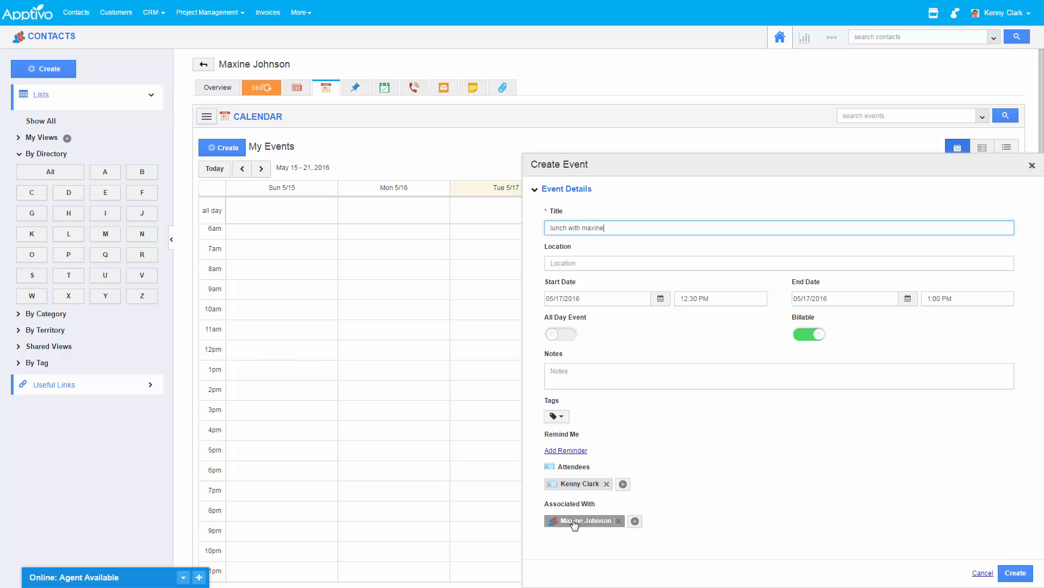
pyautogui.click(1016, 573)
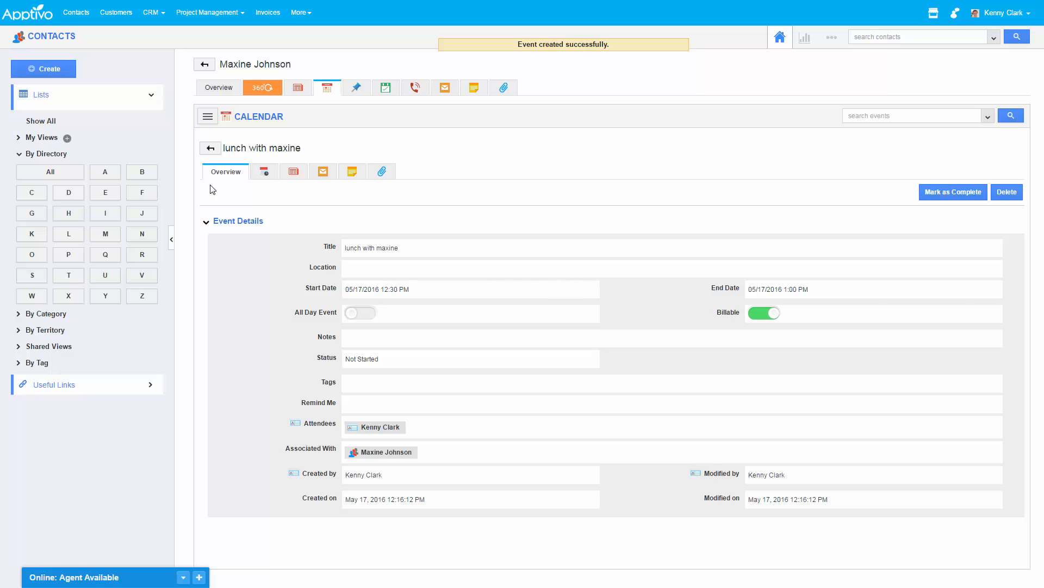
# - Find the lunch event in the home agenda's week view and open it
pyautogui.click(19, 15)
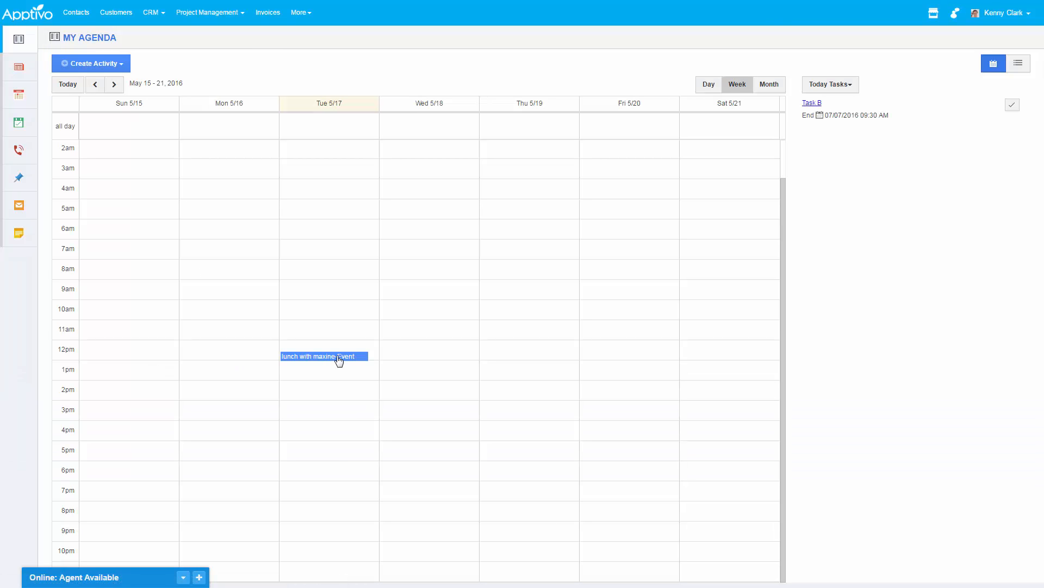
pyautogui.click(339, 357)
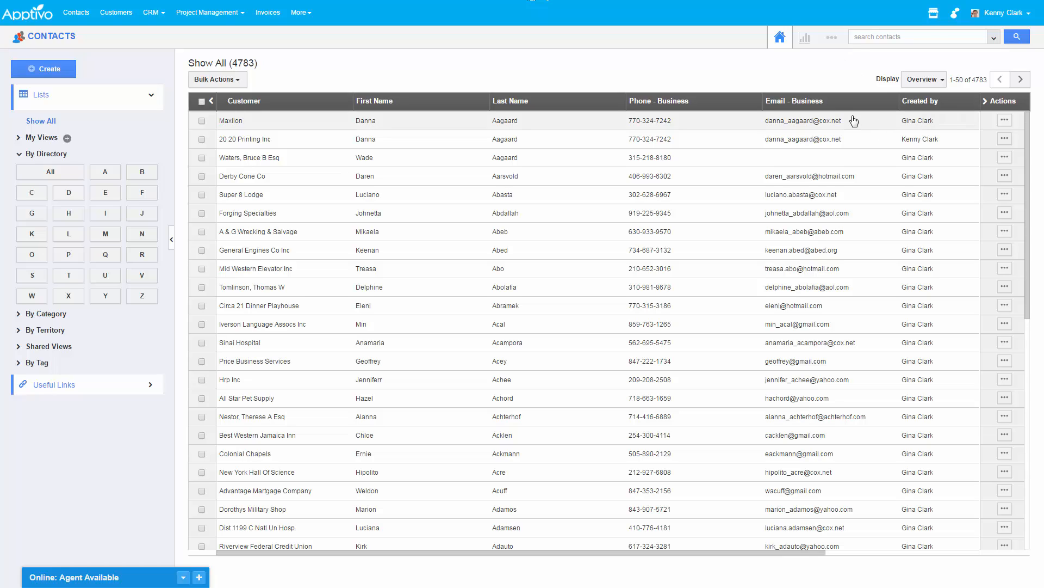
# - View the import option of the Contacts app
pyautogui.click(832, 37)
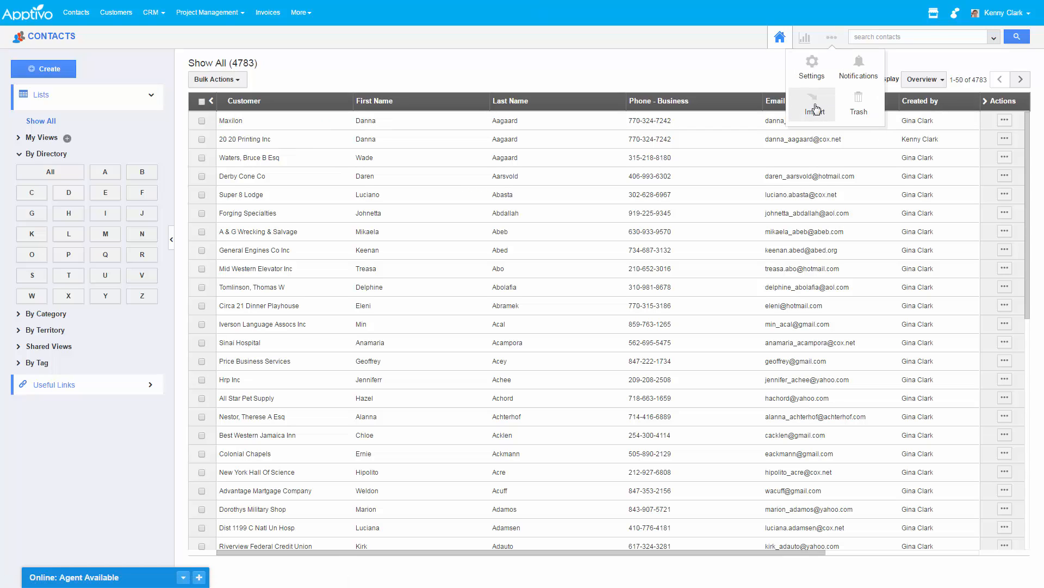
pyautogui.click(816, 109)
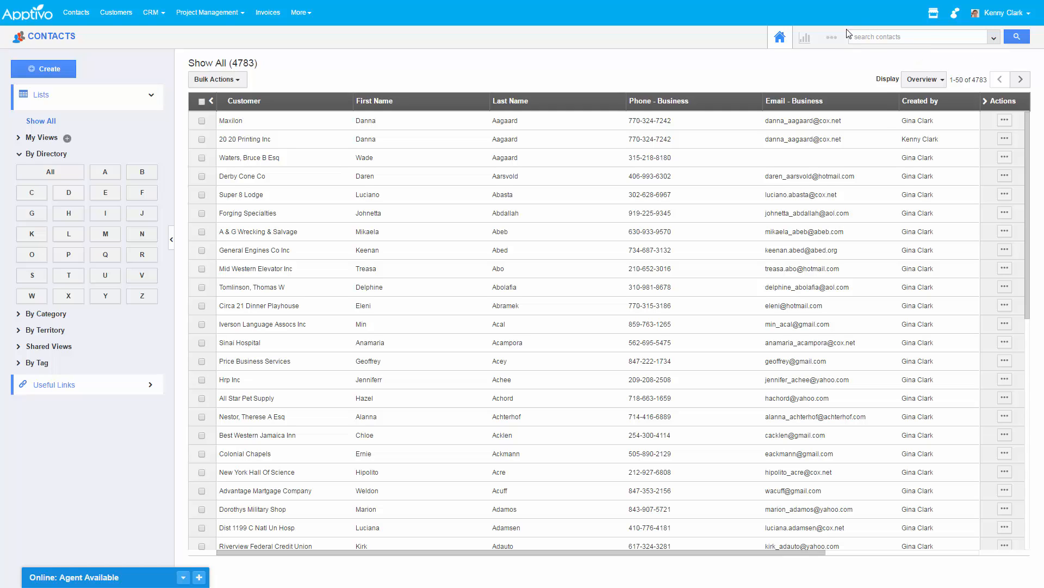
# - Open the Master Layout in the Contacts app's customization settings
pyautogui.click(831, 37)
pyautogui.click(812, 71)
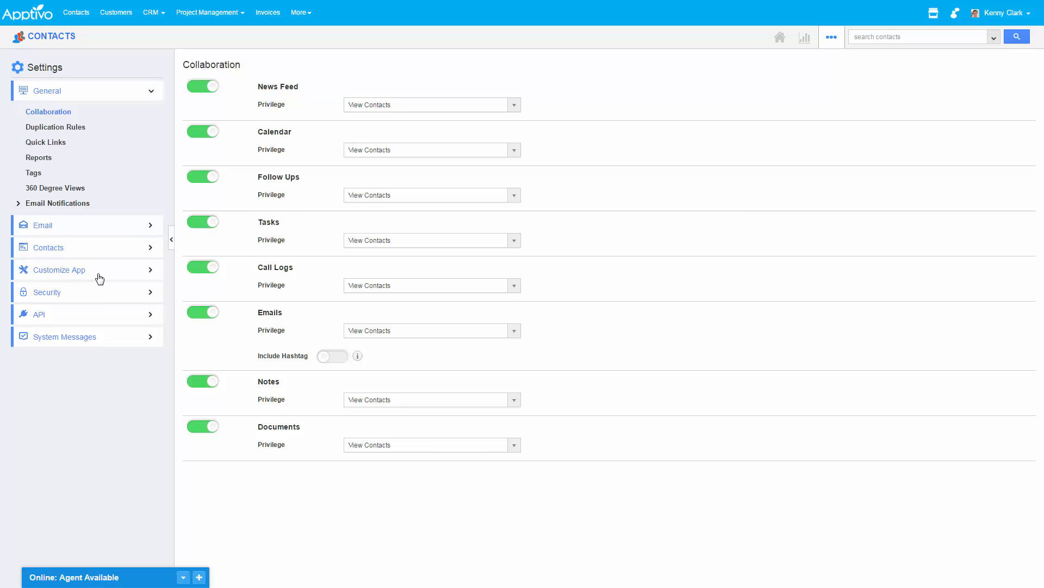
pyautogui.click(58, 271)
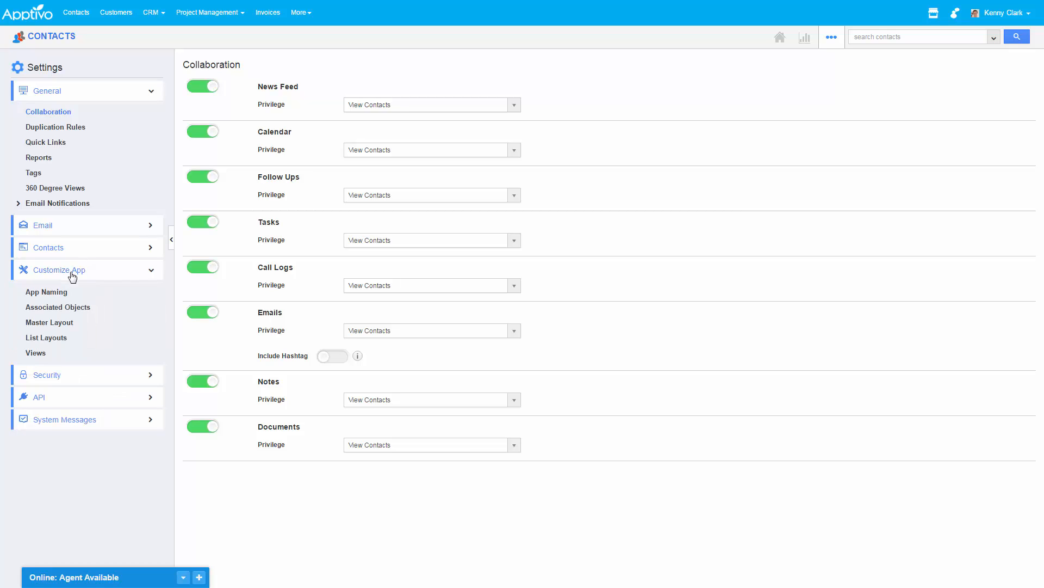
pyautogui.click(49, 323)
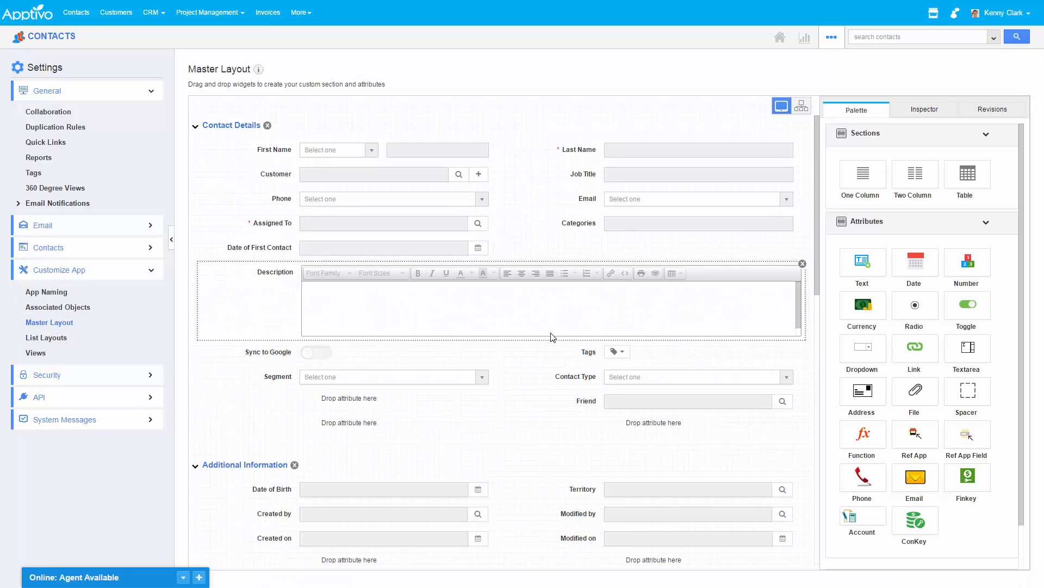
# - Add a Dropdown attribute below Segment in the Contact Details section and name it Food Preference
pyautogui.scroll(-2, 557, 305)
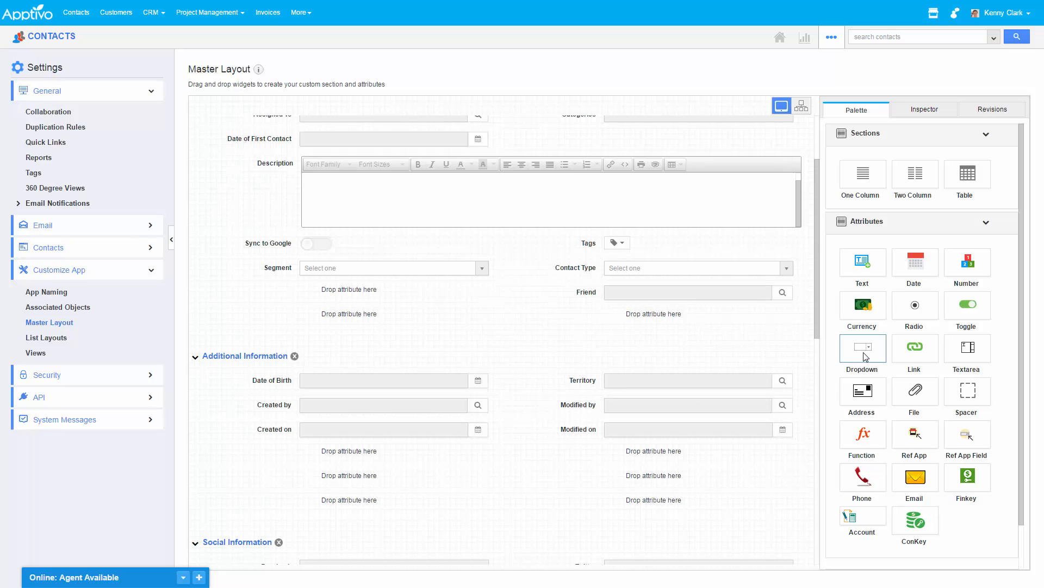
pyautogui.moveTo(864, 354); pyautogui.dragTo(348, 294)
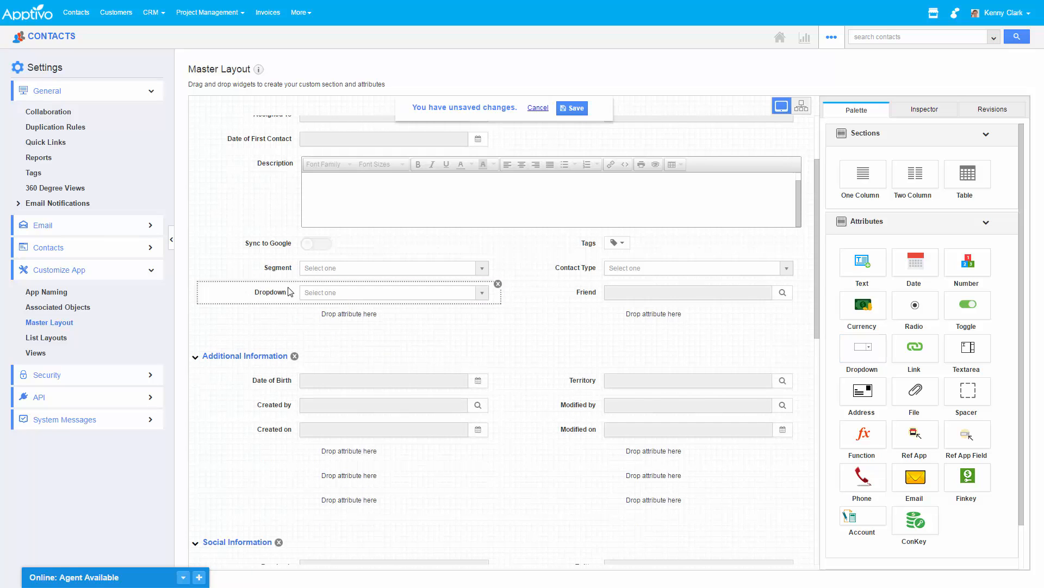
pyautogui.click(299, 290)
pyautogui.moveTo(958, 172); pyautogui.dragTo(736, 143)
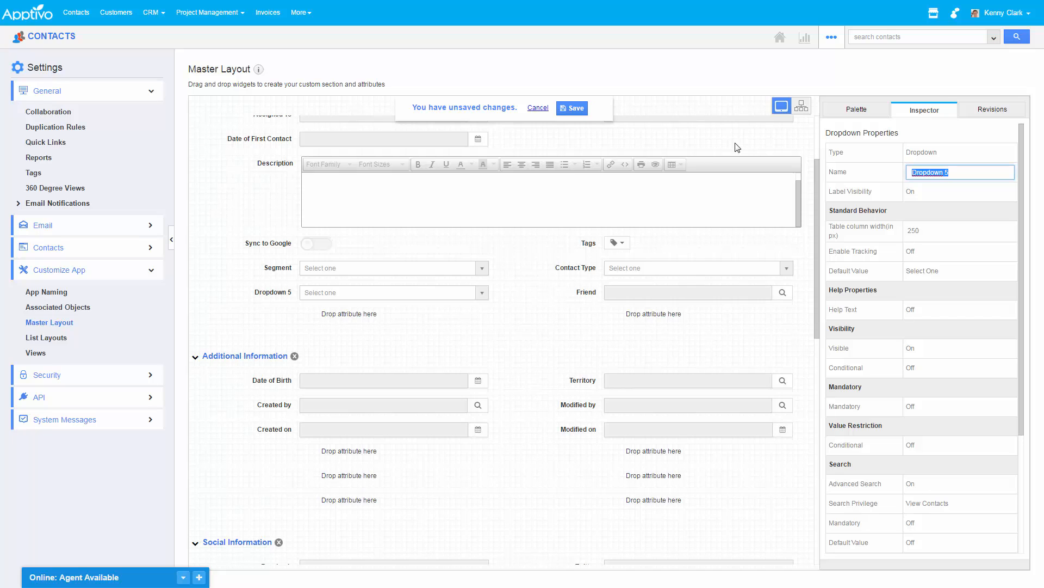
pyautogui.write('Food Preference')
pyautogui.press('Return')
# - Add the values Pizza, ITalian and Indian to the Food Preference dropdown
pyautogui.scroll(-3, 925, 353)
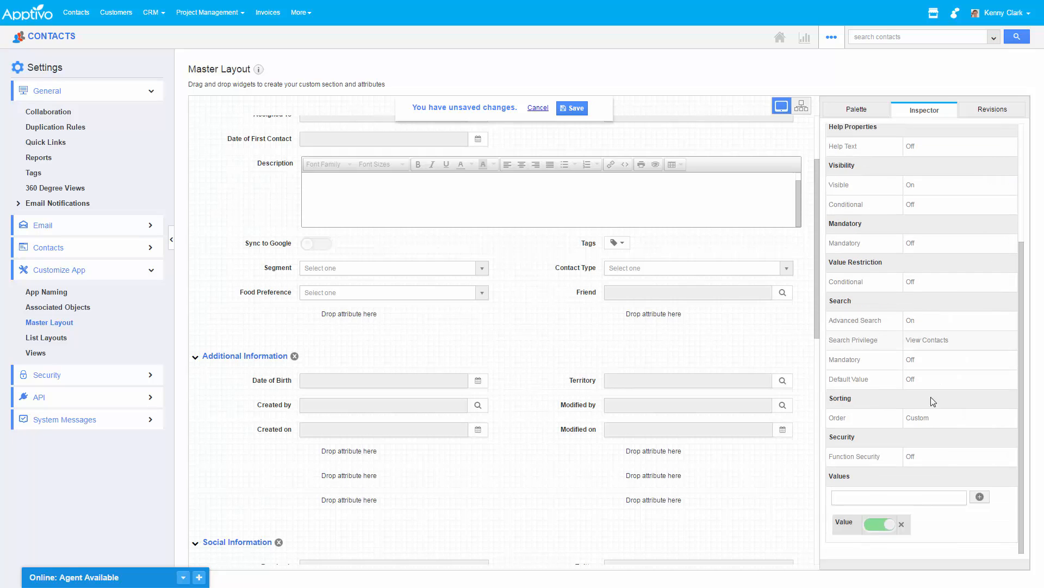
pyautogui.click(925, 496)
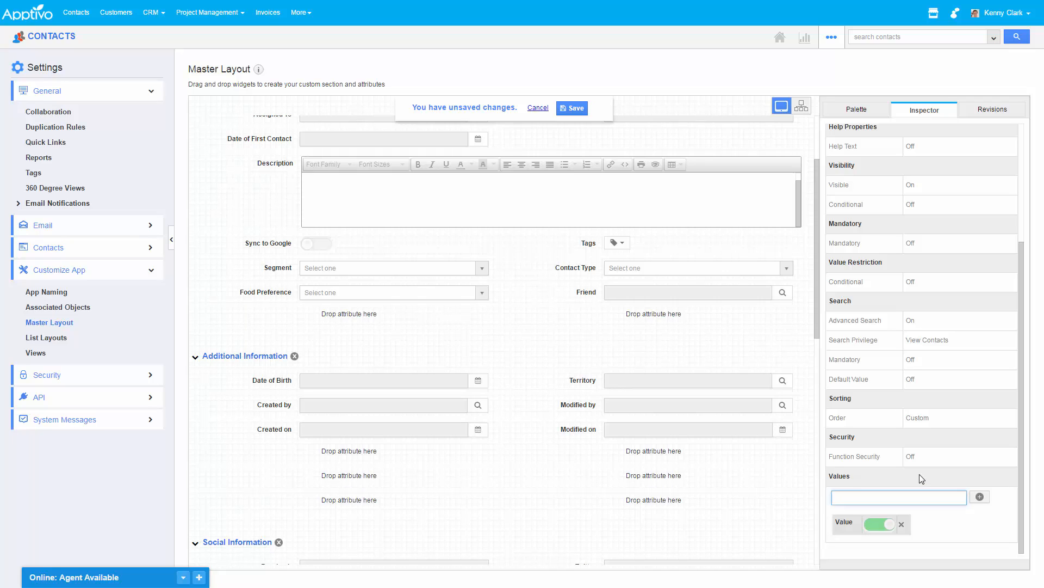
pyautogui.write('Pizza')
pyautogui.press('Return')
pyautogui.write('ITalian')
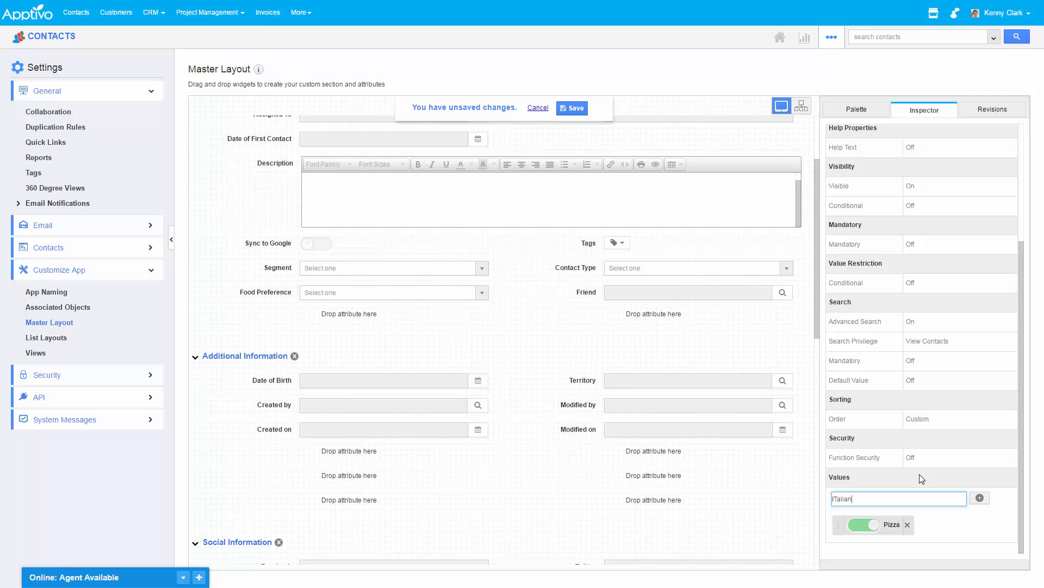
pyautogui.press('Return')
pyautogui.write('Indian')
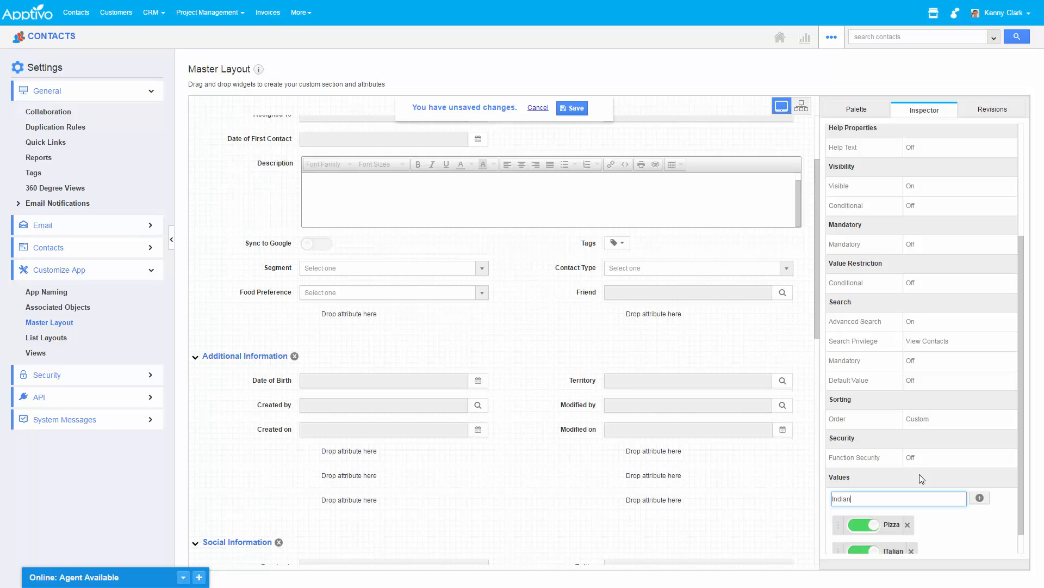
pyautogui.press('Return')
pyautogui.scroll(-1, 909, 490)
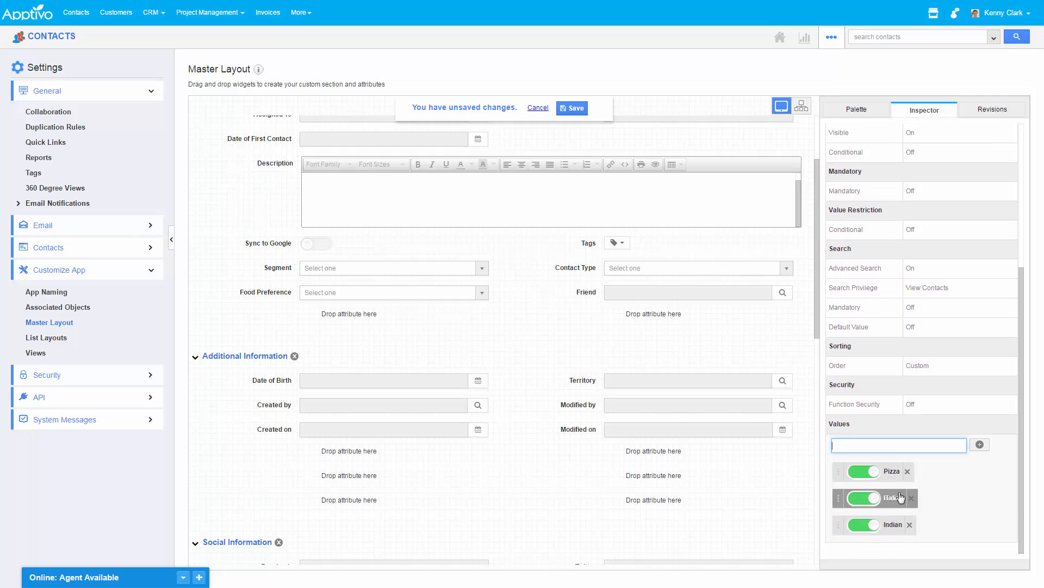
pyautogui.click(920, 367)
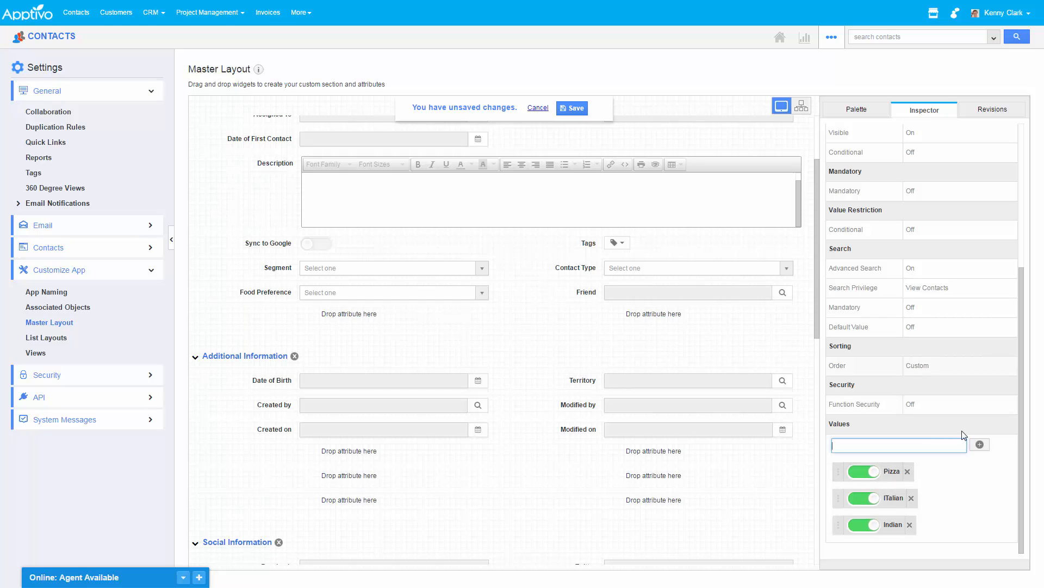
# - Set Pizza as the default value of the Food Preference dropdown and save the layout
pyautogui.scroll(4, 876, 400)
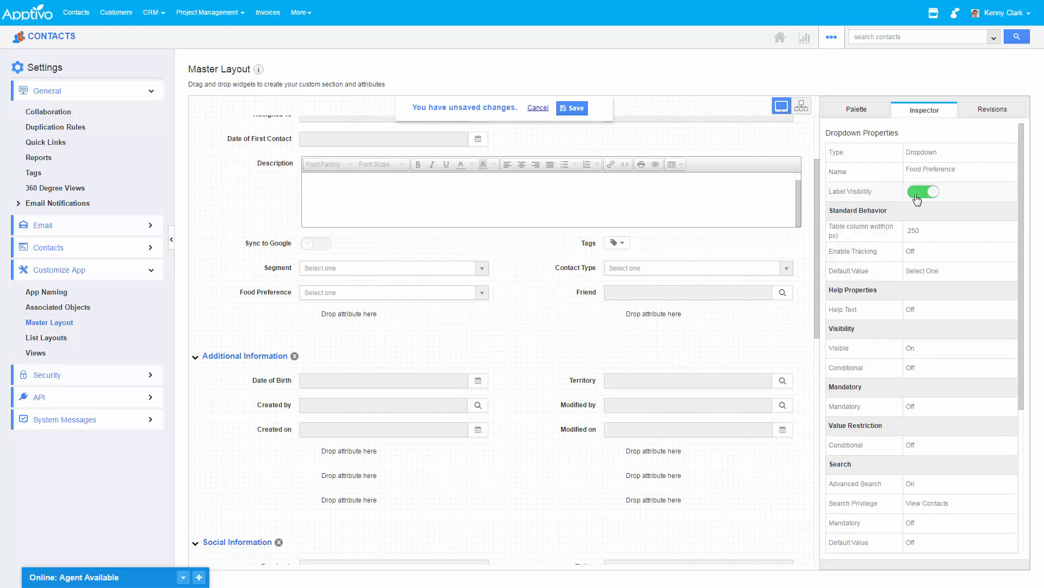
pyautogui.click(927, 271)
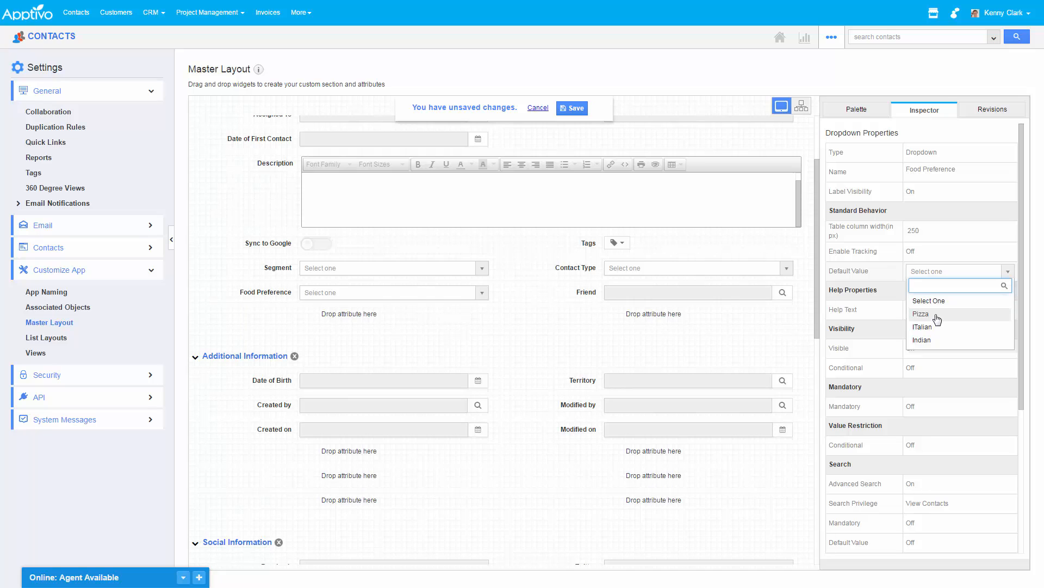
pyautogui.click(937, 314)
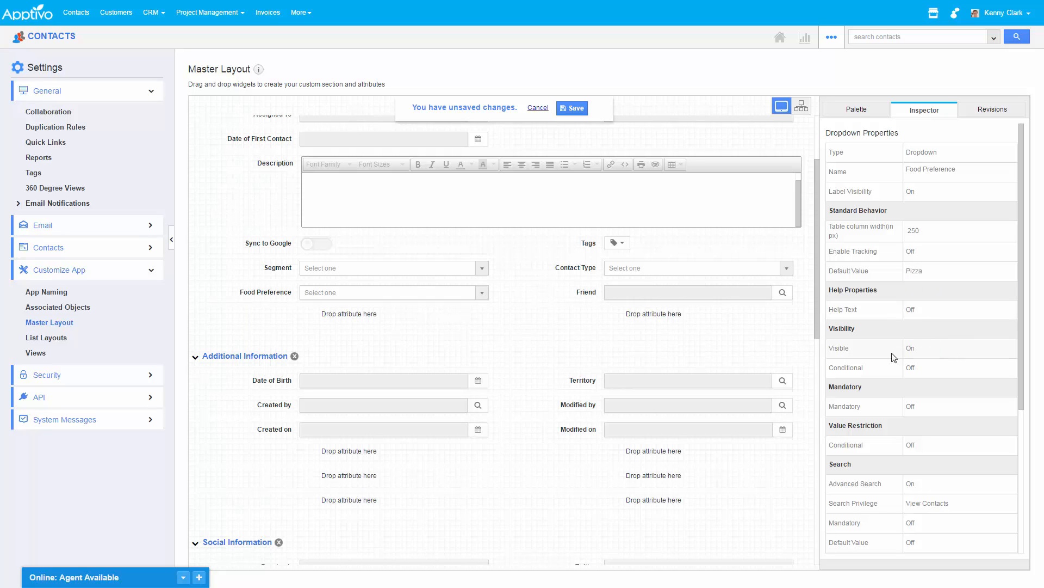
pyautogui.click(570, 110)
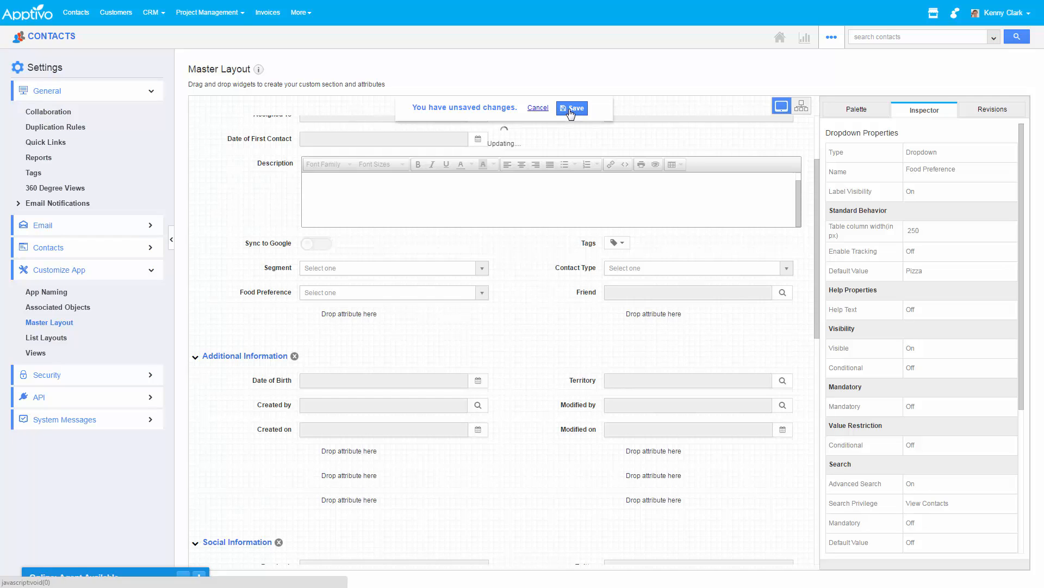
# - Start a new contact and view the choices of its Food Preference field without changing the selection
pyautogui.click(60, 37)
pyautogui.click(54, 70)
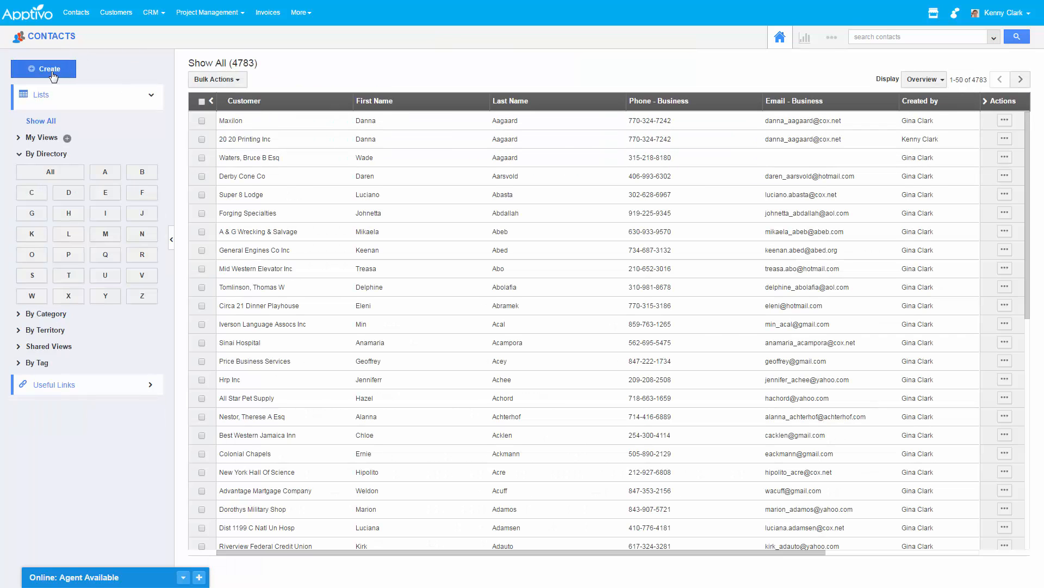
pyautogui.click(383, 338)
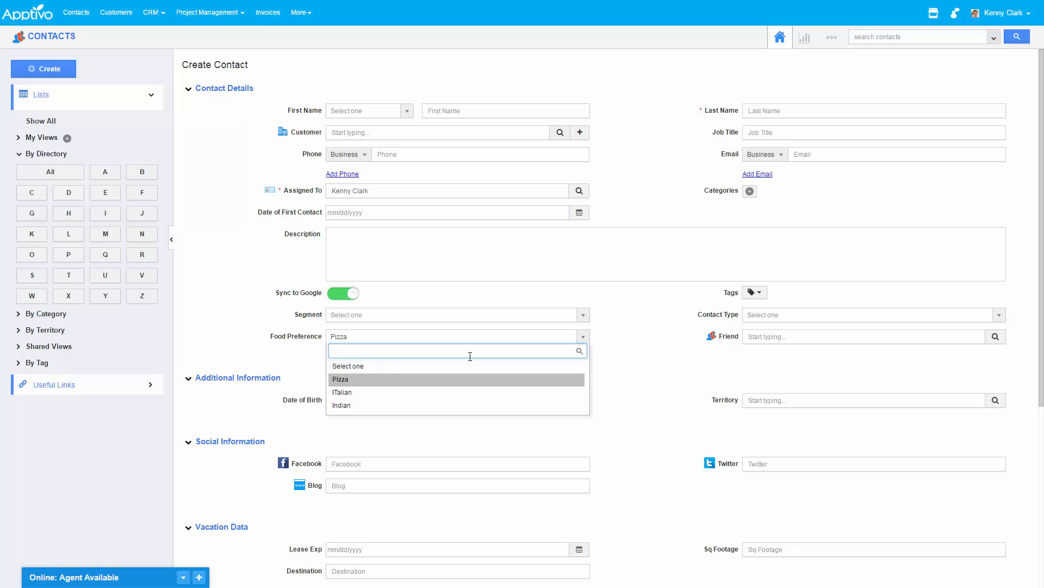
pyautogui.click(901, 380)
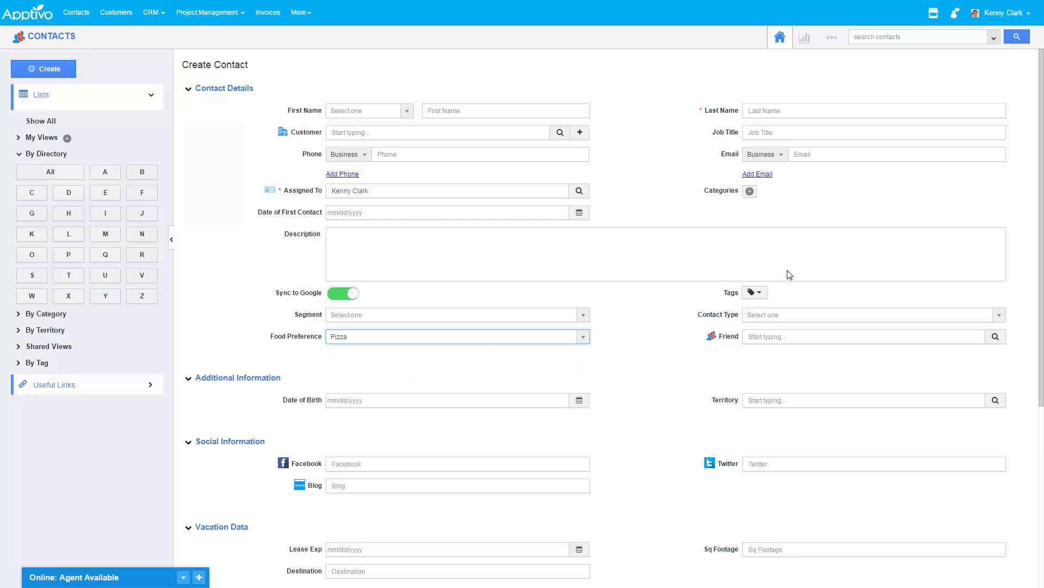
pyautogui.moveTo(672, 70); pyautogui.dragTo(707, 76)
# - Search the contacts by the contact's first name and open the Maxilon contact's full record
pyautogui.click(889, 38)
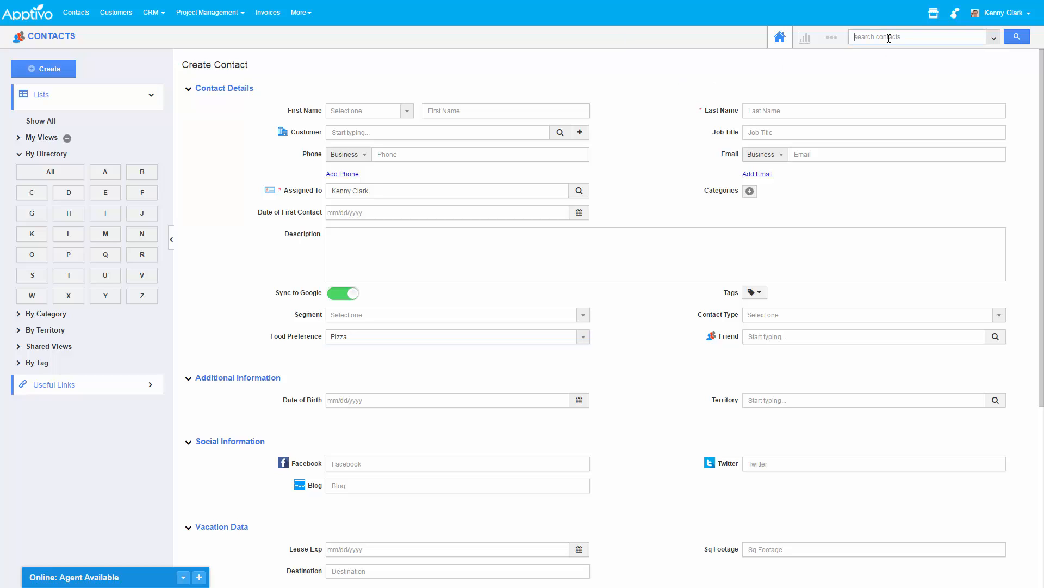
pyautogui.write('maxine')
pyautogui.press('Return')
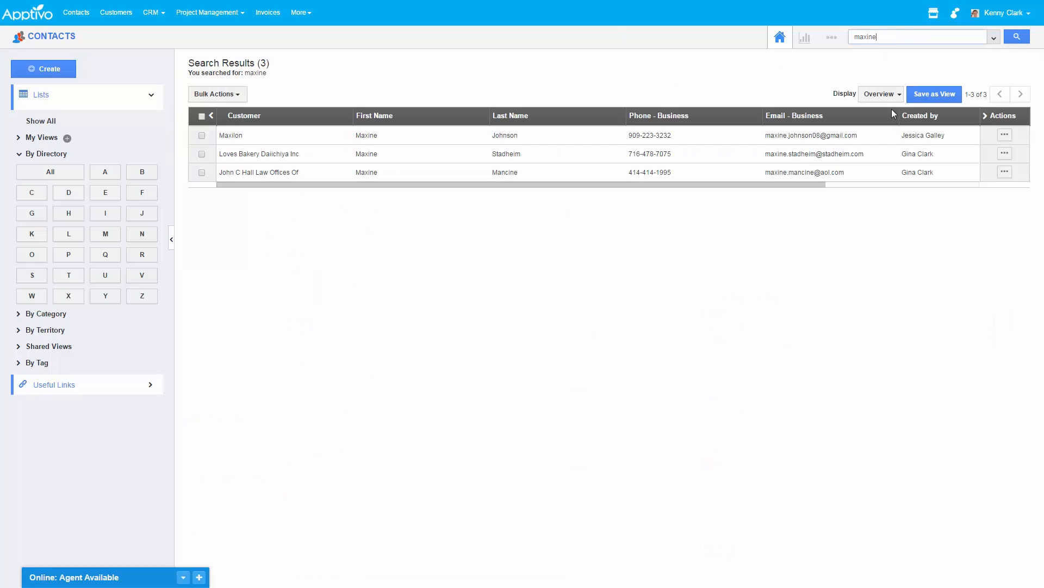
pyautogui.click(1003, 133)
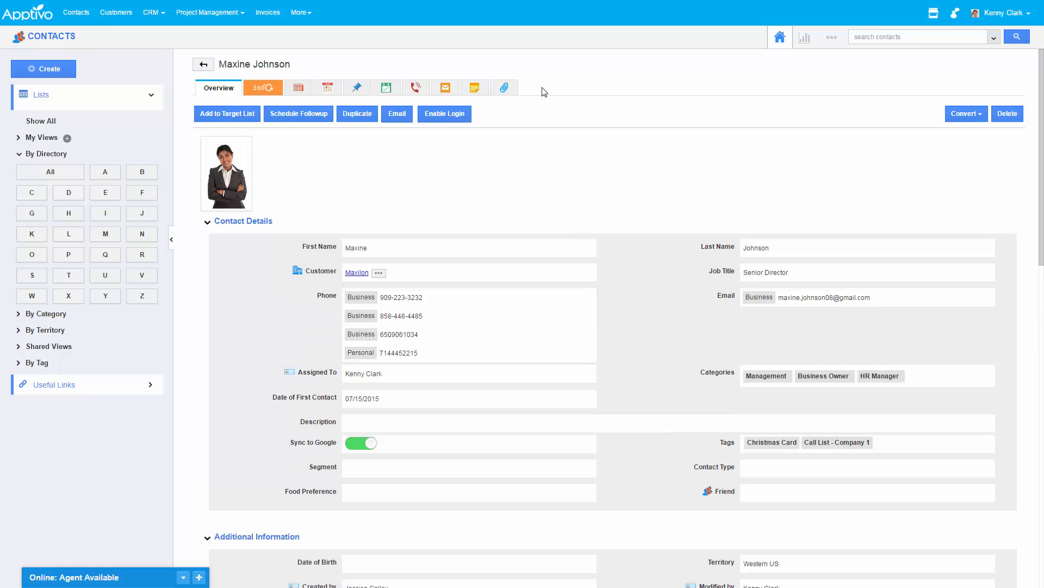
# - View the contact's tasks and call logs, and open the form for logging a new call
pyautogui.click(387, 88)
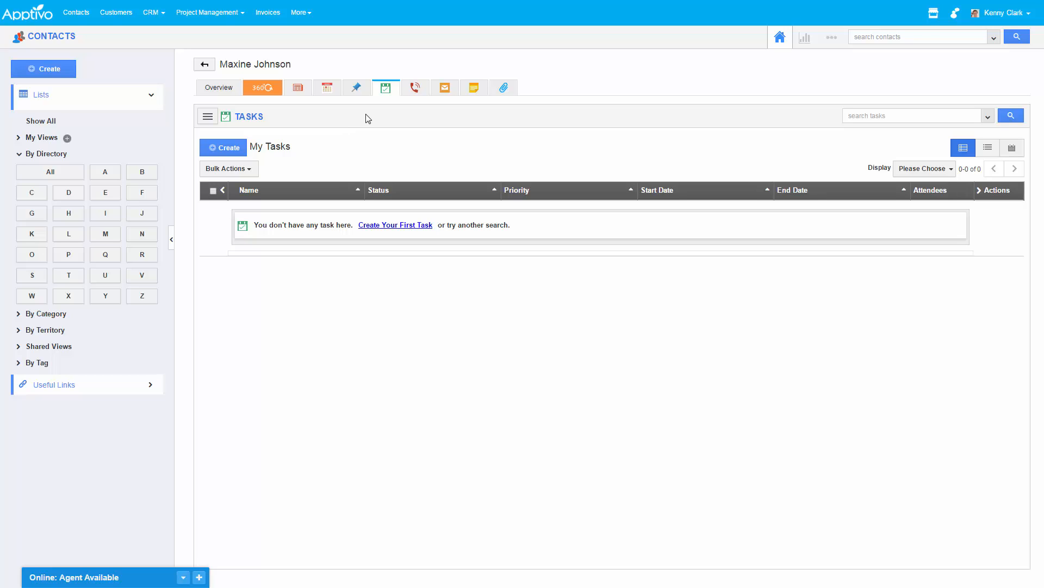
pyautogui.click(414, 86)
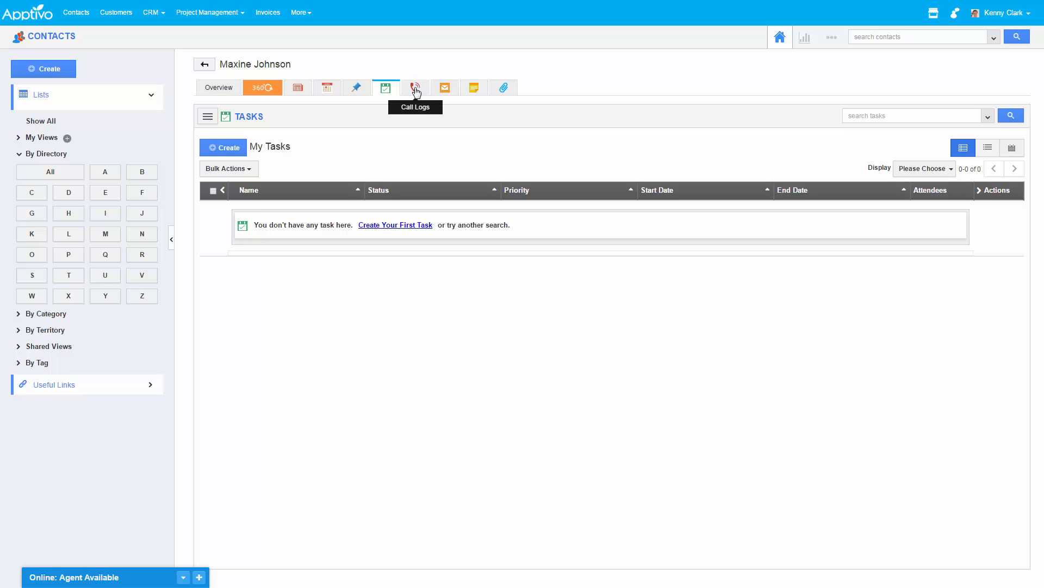
pyautogui.click(235, 155)
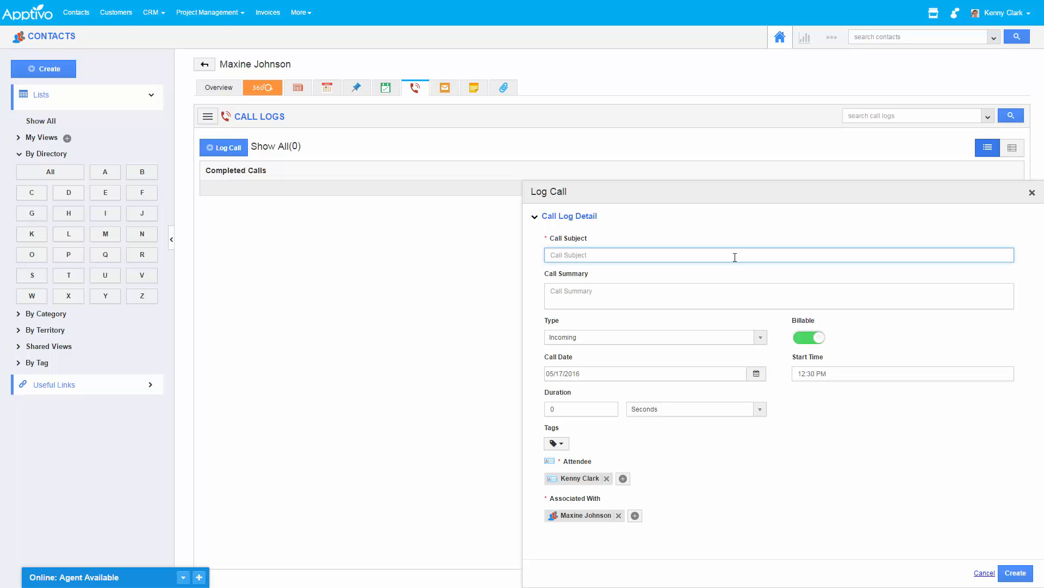
# - Read the contact's "Case 8 - need more details" email, review all the records it is associated with, and close it
pyautogui.click(443, 88)
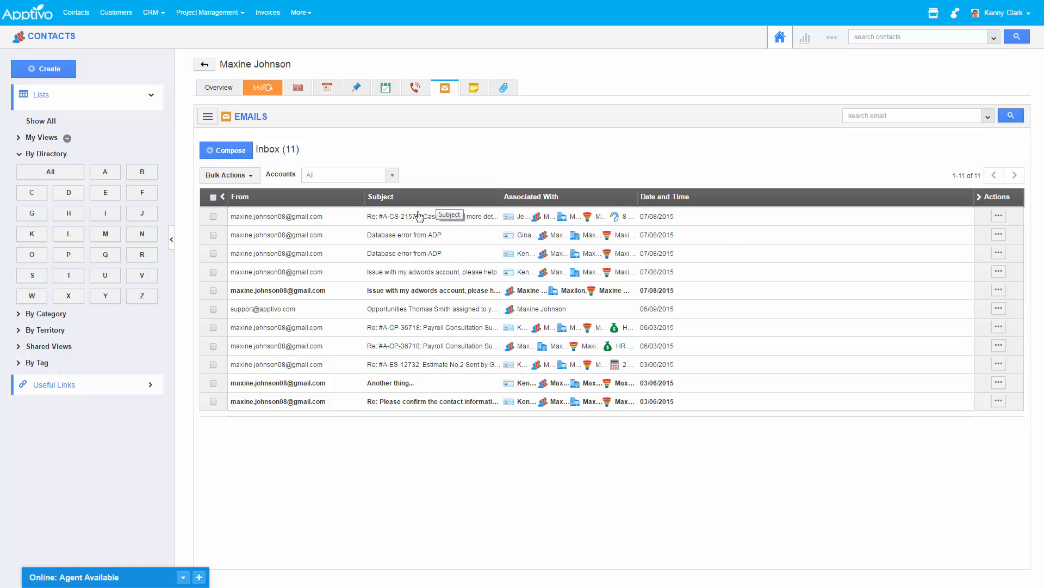
pyautogui.click(337, 223)
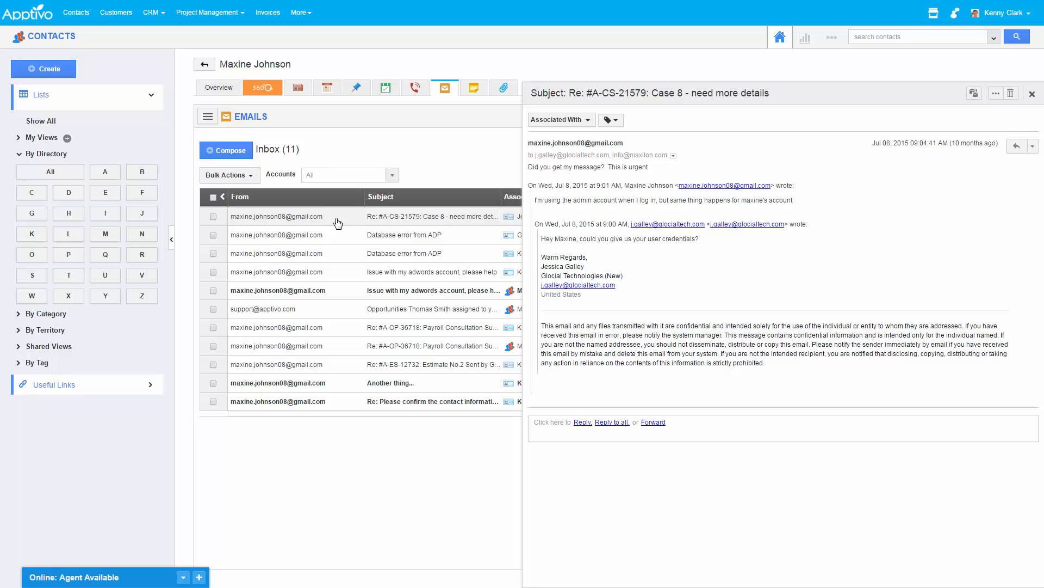
pyautogui.click(563, 119)
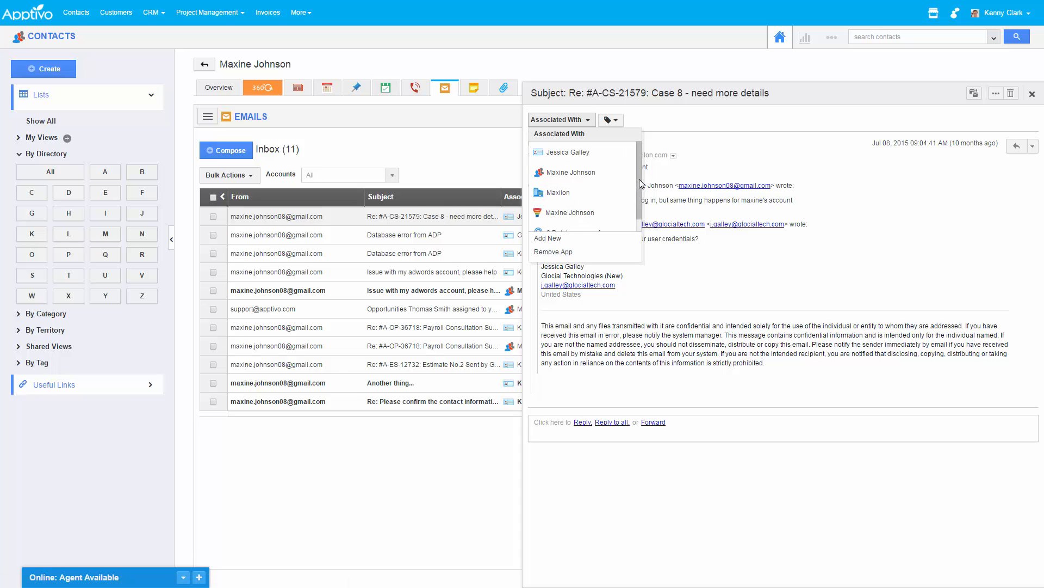
pyautogui.moveTo(641, 184)
pyautogui.mouseDown()
pyautogui.moveTo(638, 211)
pyautogui.moveTo(635, 173)
pyautogui.mouseUp()
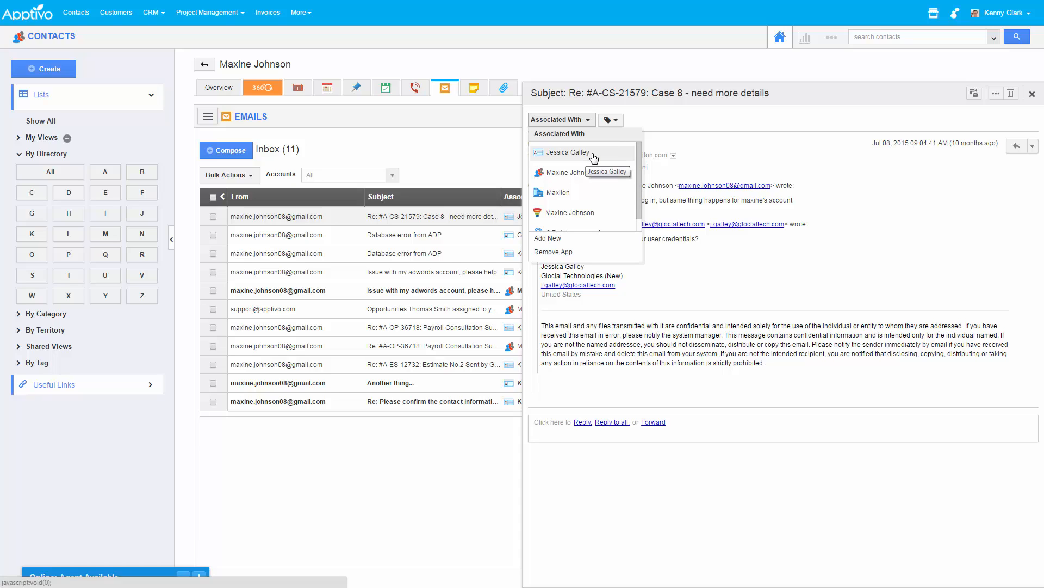
pyautogui.moveTo(640, 160); pyautogui.dragTo(643, 199)
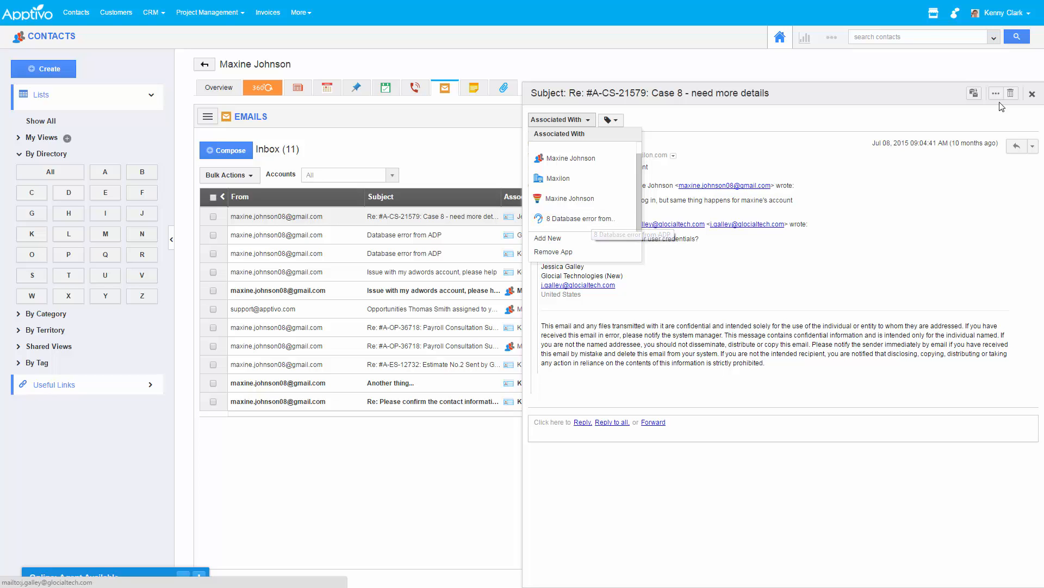
pyautogui.click(1032, 94)
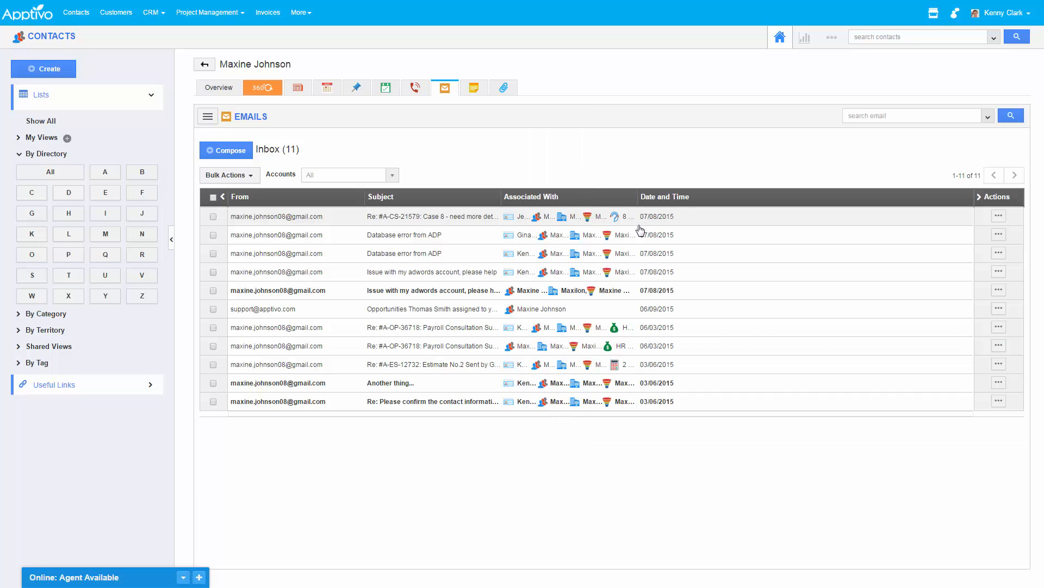
# - View the full list of records associated with the upper Payroll Consultation email in the contact's inbox
pyautogui.click(625, 327)
pyautogui.scroll(-1, 568, 427)
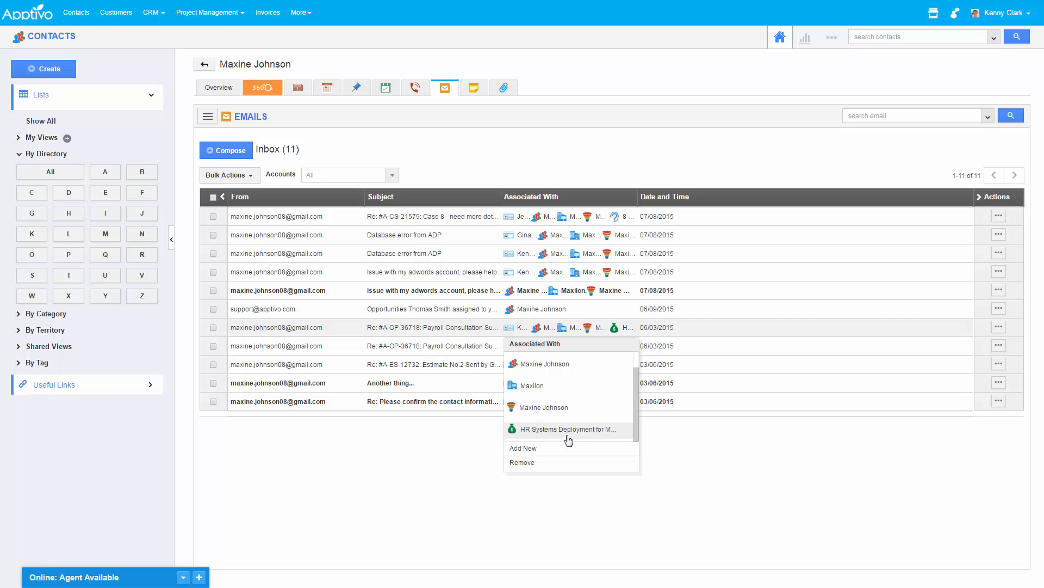
pyautogui.click(597, 151)
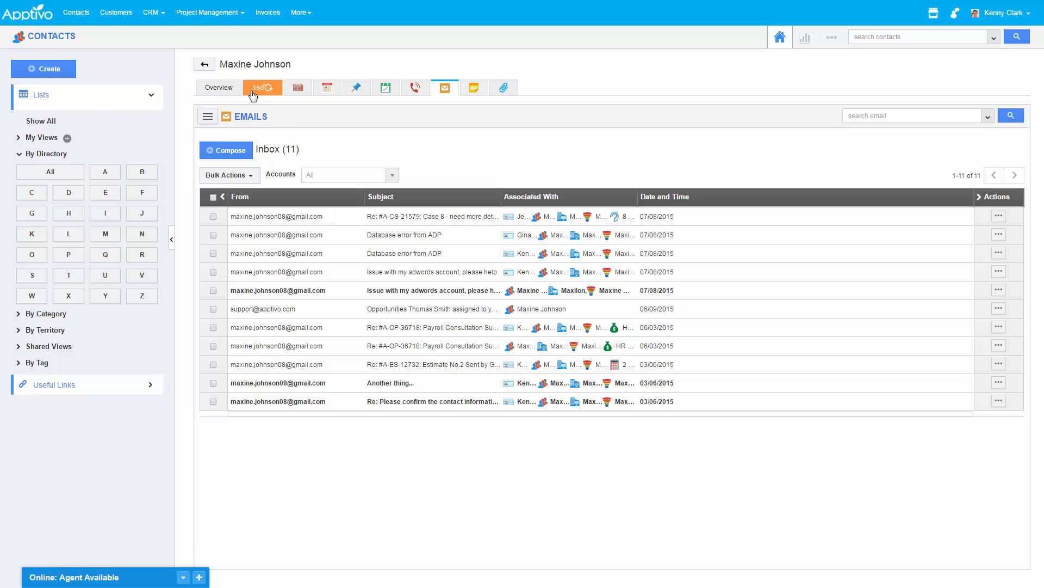
# - Open the Maxilon customer record from the contact's overview and view the customer's emails
pyautogui.click(218, 95)
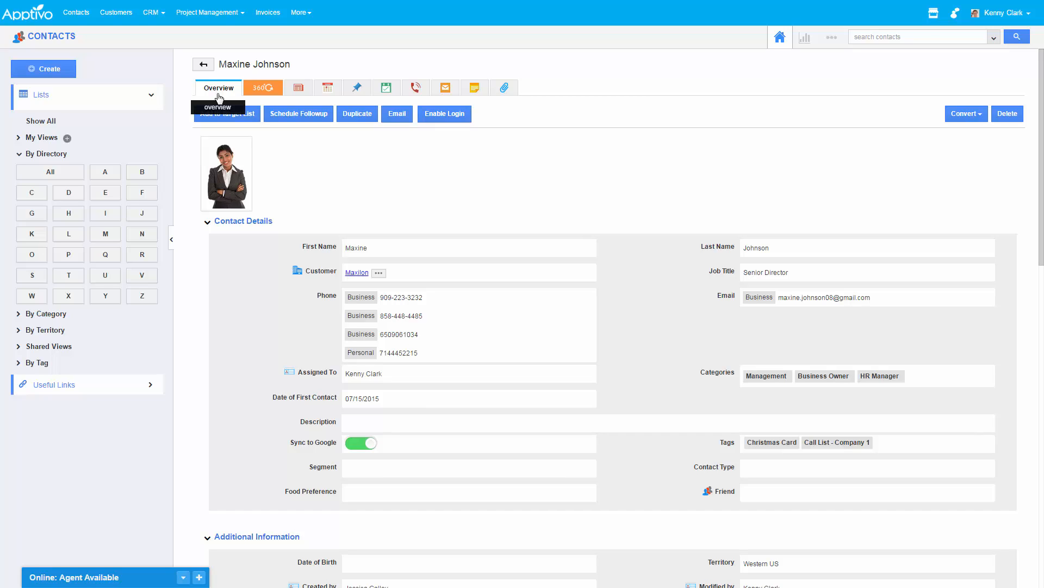
pyautogui.click(378, 273)
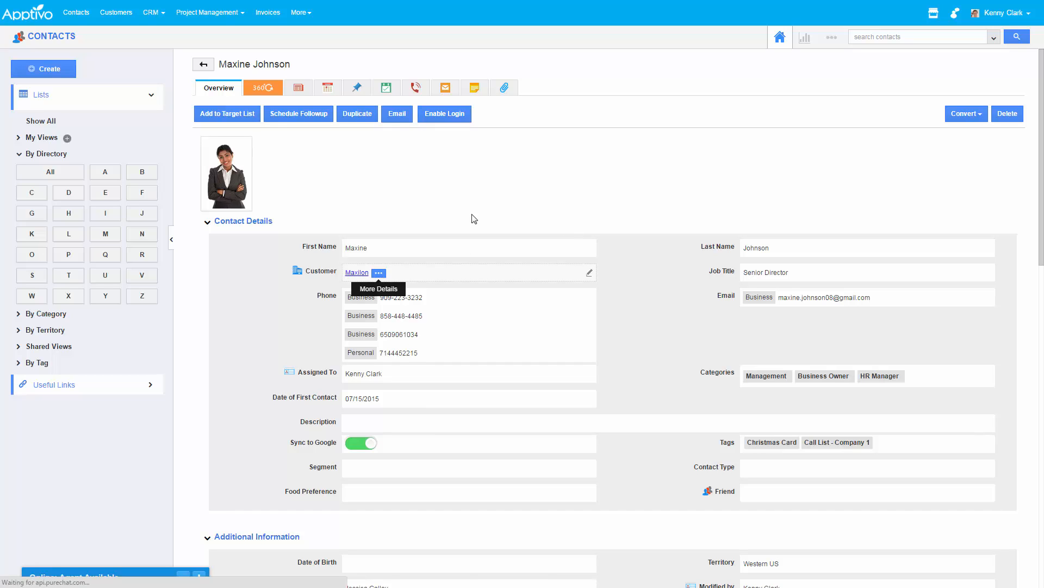
pyautogui.click(378, 277)
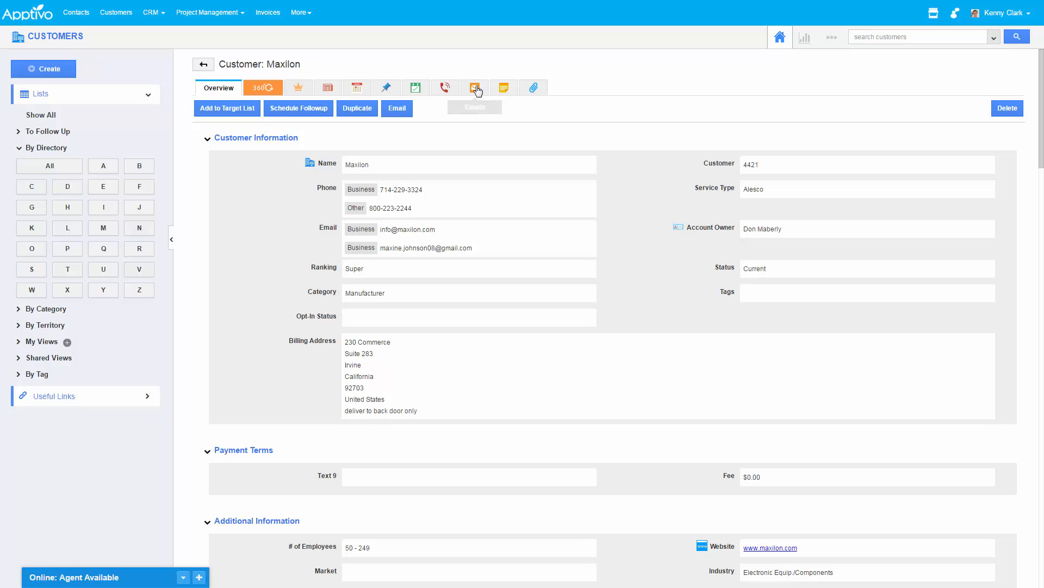
pyautogui.click(474, 87)
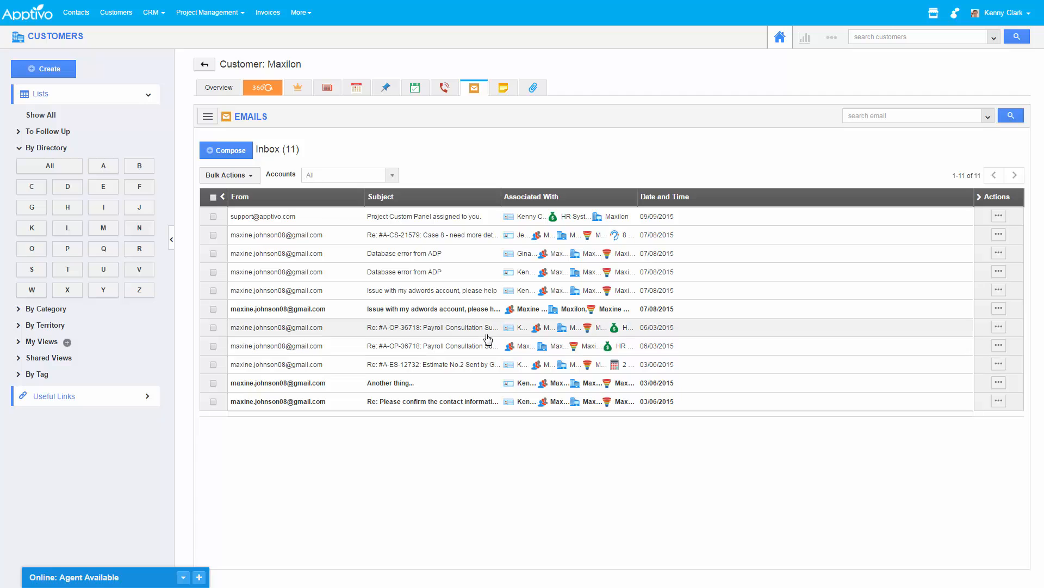
# - Examine the Maxilon customer's news feed from the newest activities down to the older ones and back
pyautogui.click(327, 89)
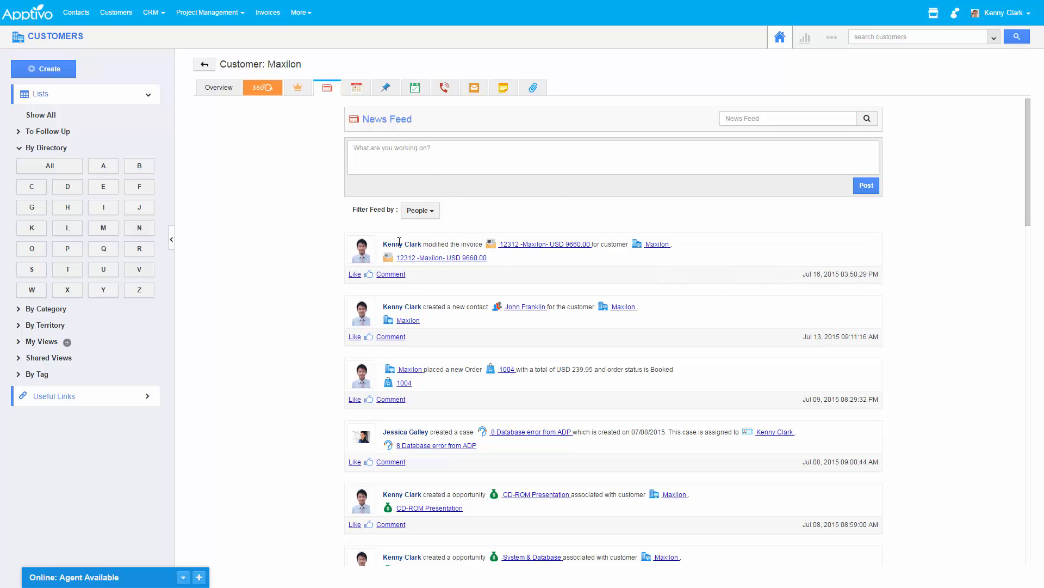
pyautogui.scroll(-3, 401, 245)
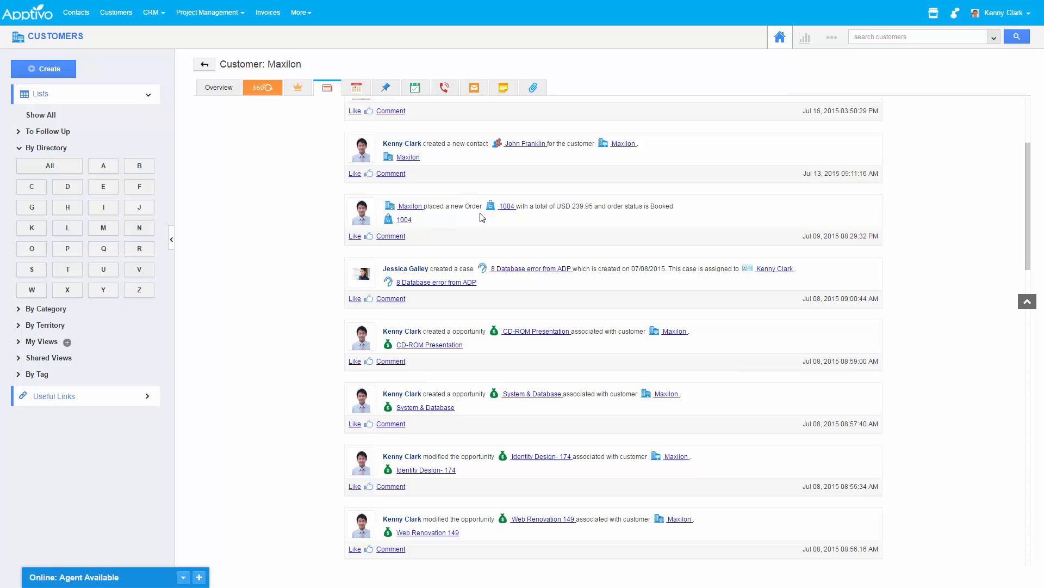
pyautogui.scroll(3, 478, 218)
pyautogui.moveTo(434, 243); pyautogui.dragTo(470, 243)
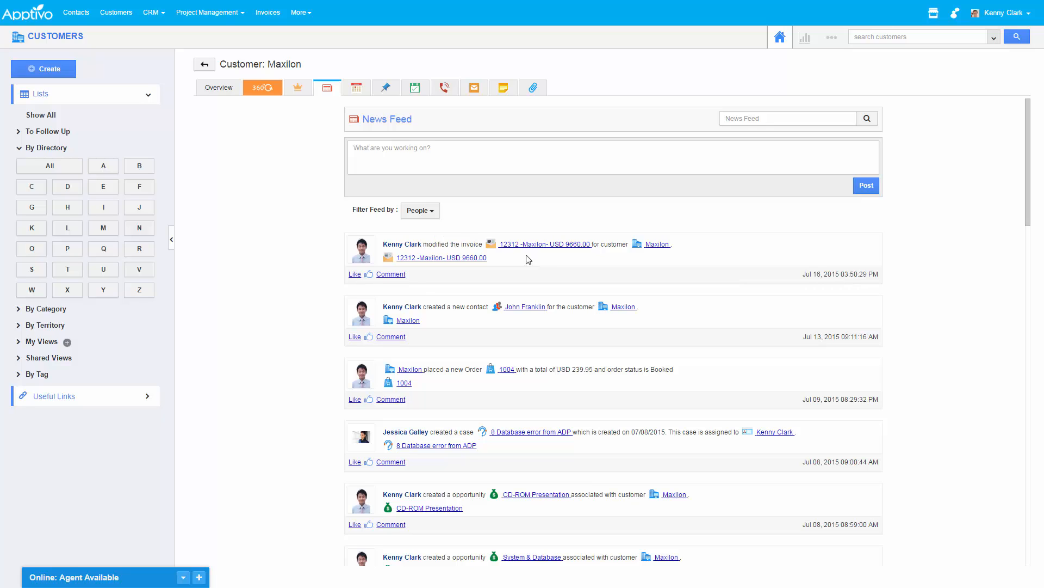
pyautogui.click(531, 260)
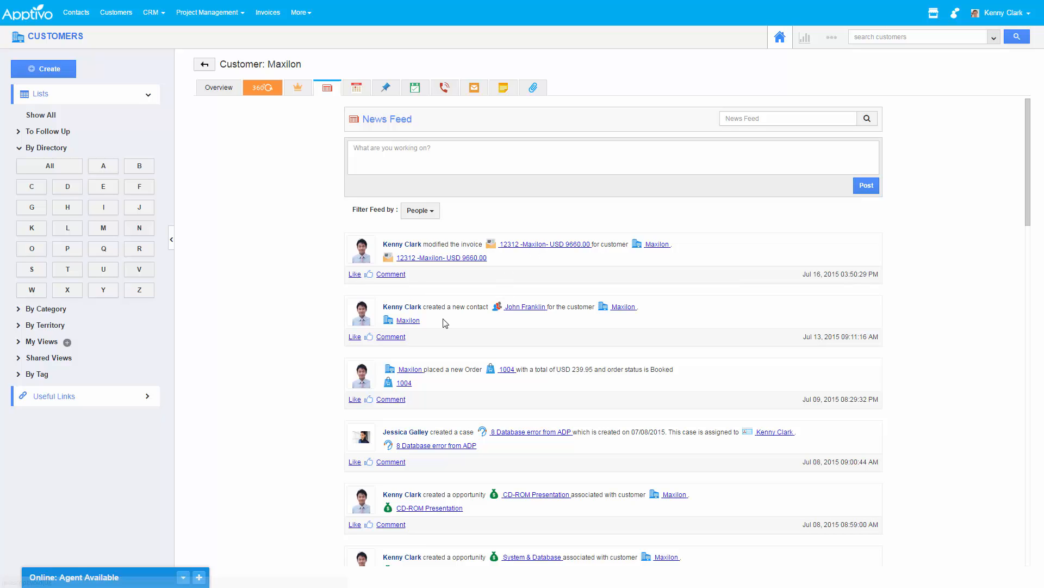
pyautogui.scroll(-10, 547, 325)
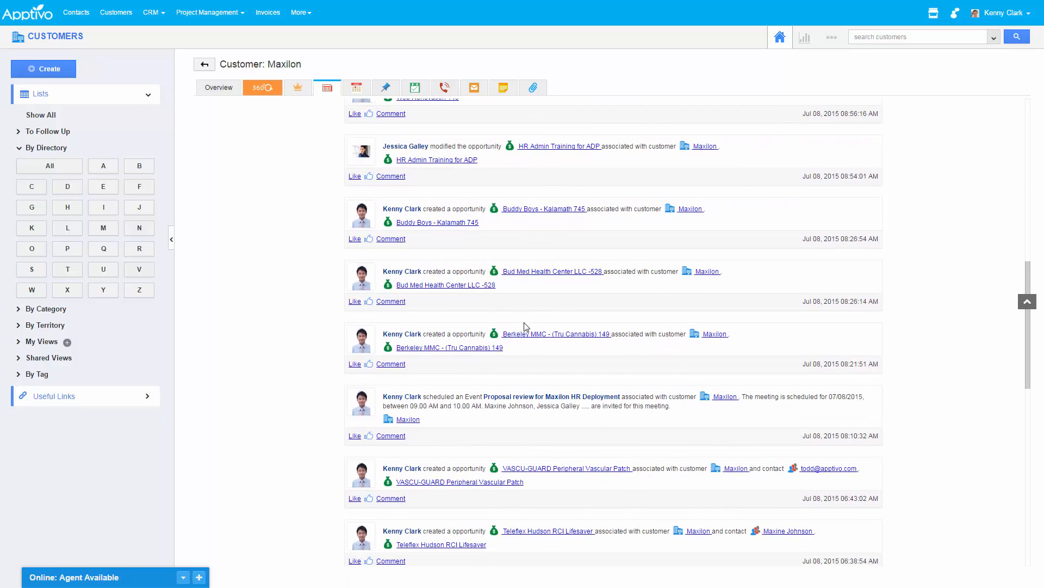
pyautogui.scroll(-6, 526, 326)
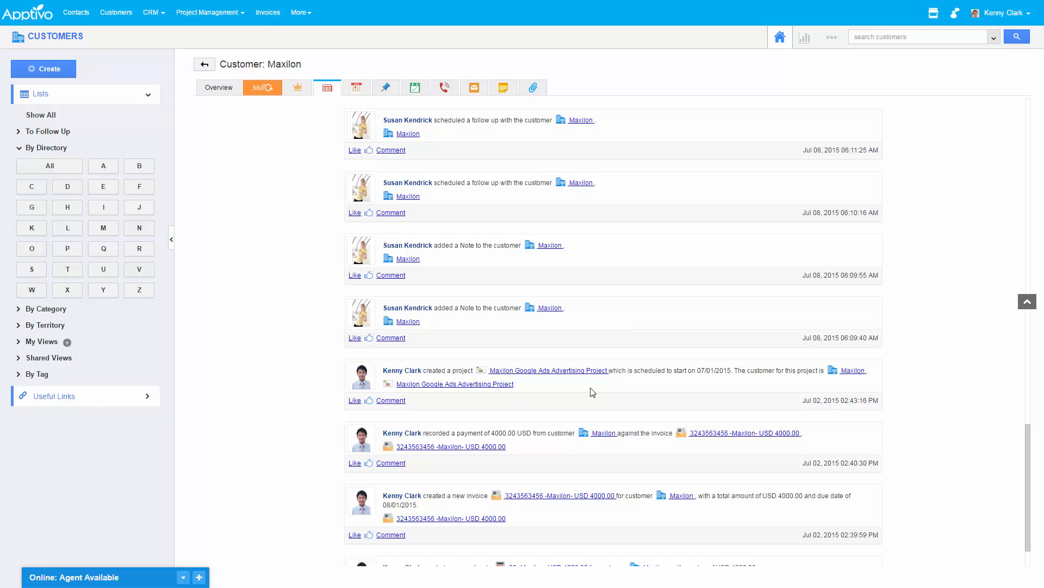
pyautogui.scroll(1, 593, 393)
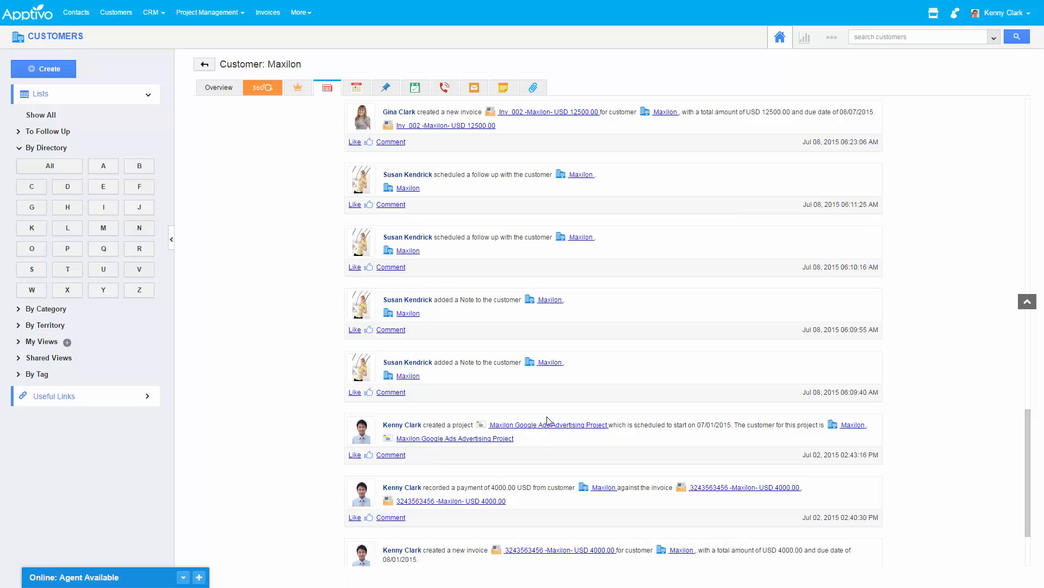
pyautogui.scroll(10, 547, 414)
pyautogui.scroll(9, 544, 402)
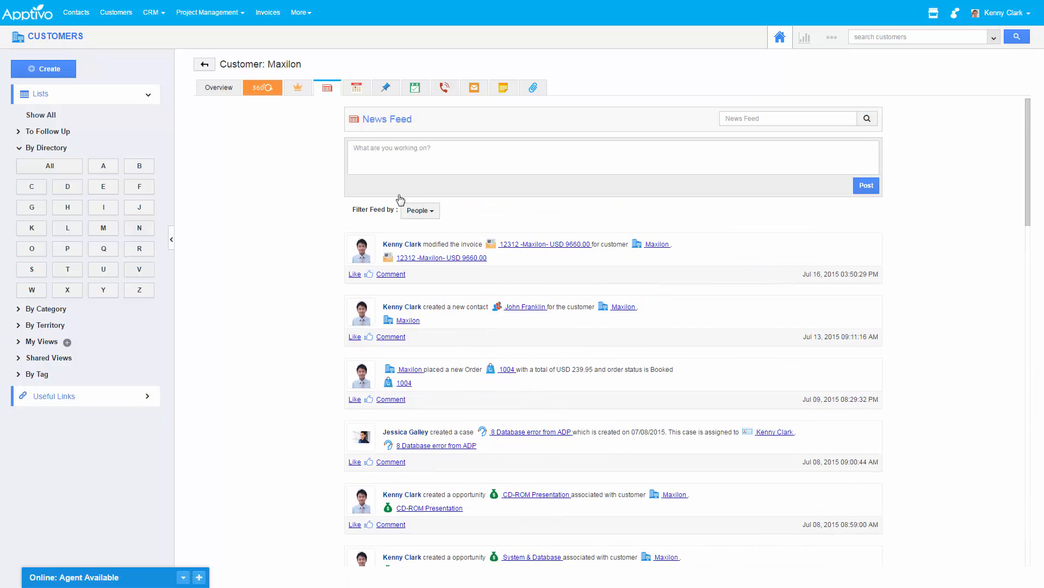
# - Show the Maxilon customer's invoices in the 360° View
pyautogui.click(266, 94)
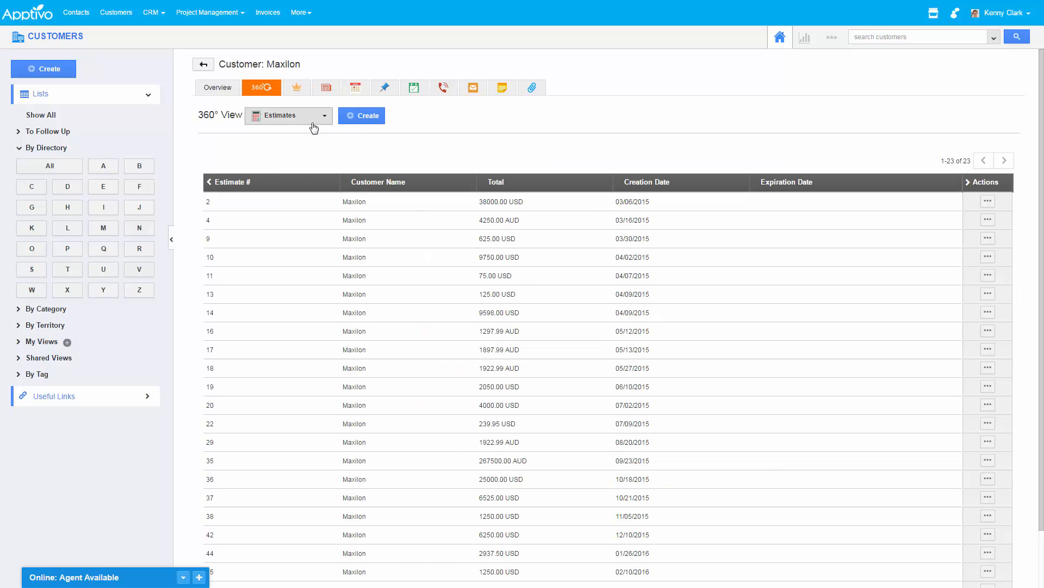
pyautogui.click(324, 121)
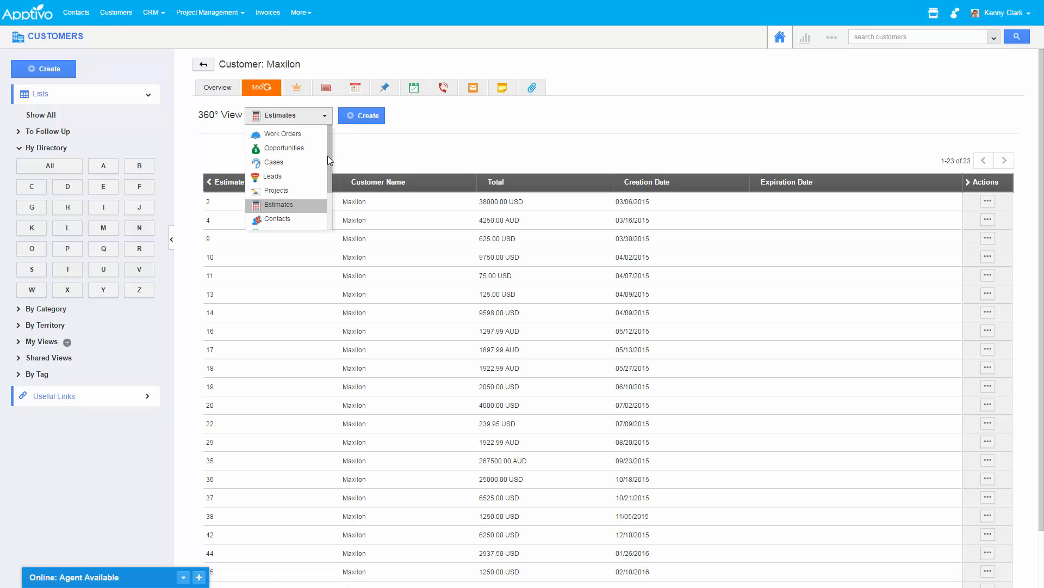
pyautogui.moveTo(328, 156); pyautogui.dragTo(326, 196)
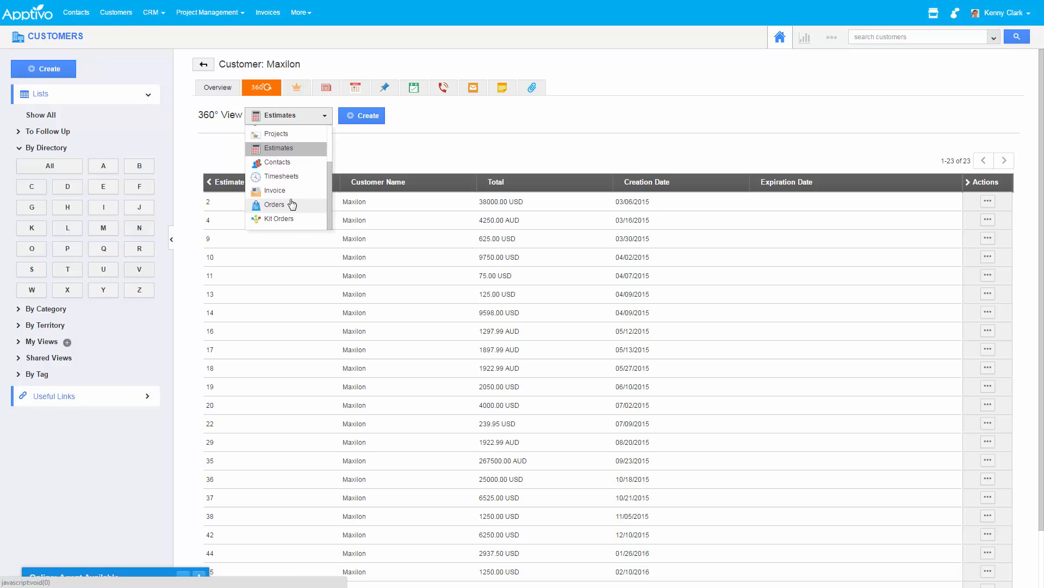
pyautogui.click(275, 190)
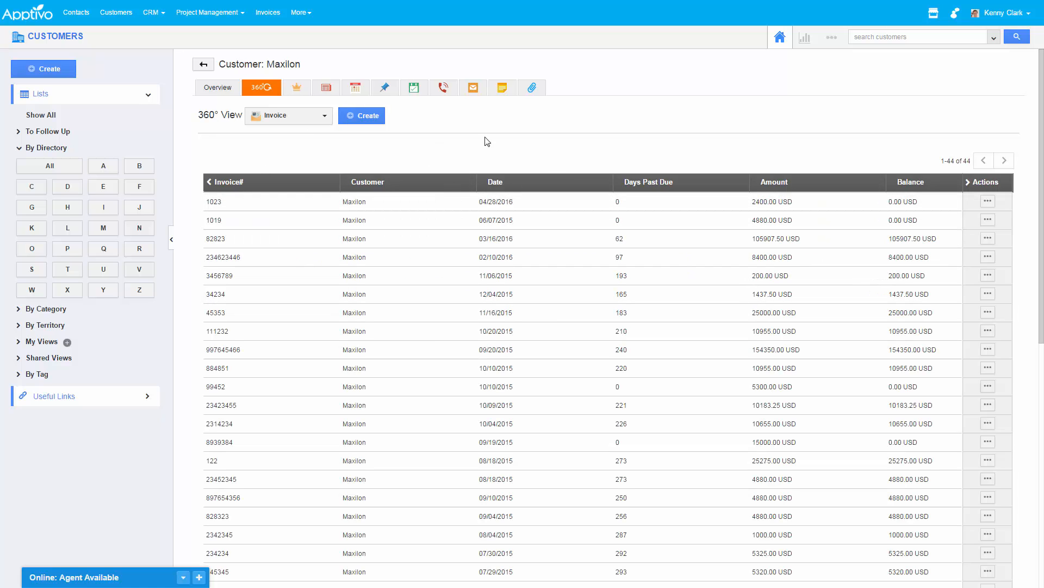
# - Show the customer's opportunities in the 360° View, followed by the customer's cases
pyautogui.click(292, 125)
pyautogui.scroll(3, 285, 174)
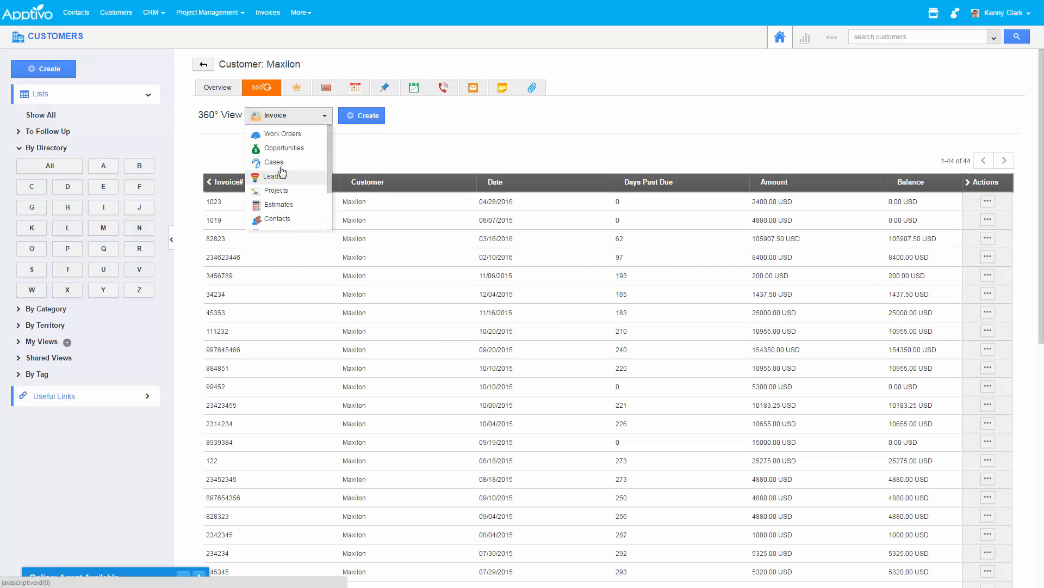
pyautogui.click(278, 146)
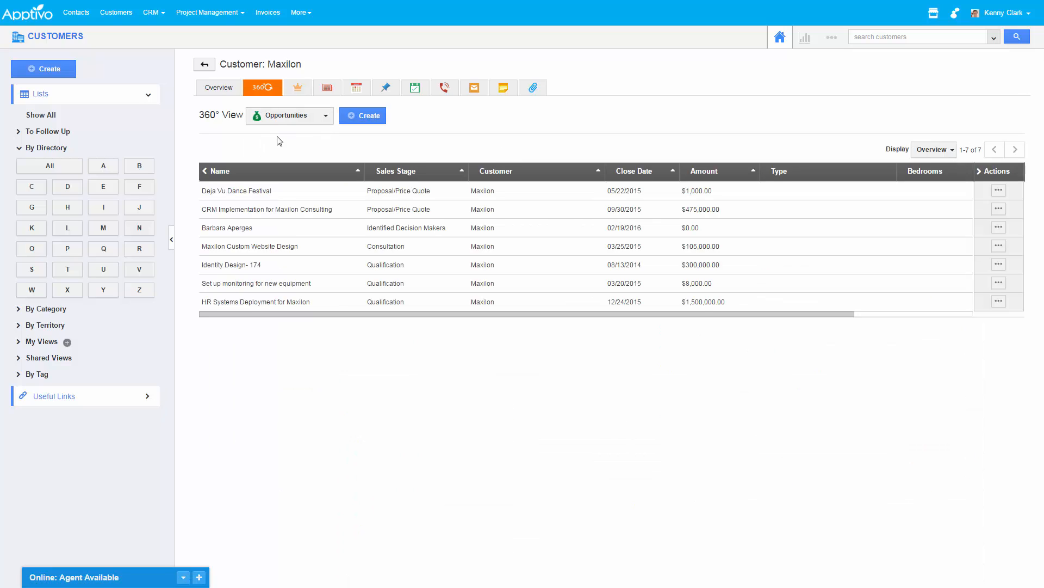
pyautogui.click(283, 115)
pyautogui.click(284, 162)
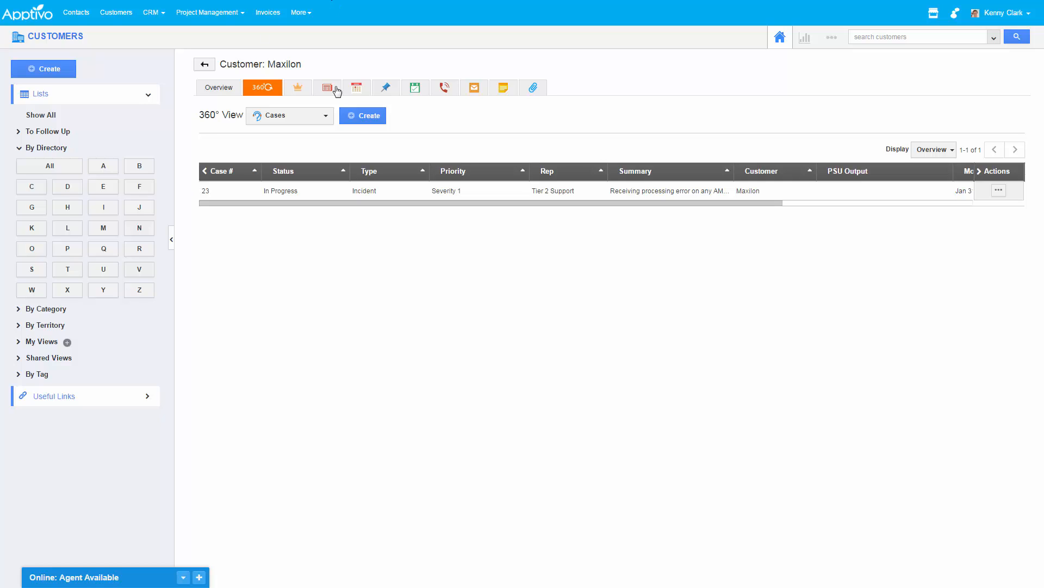
# - In the Customers app's collaboration settings, view the Calendar privilege choices and open the News Feed name for editing
pyautogui.click(829, 46)
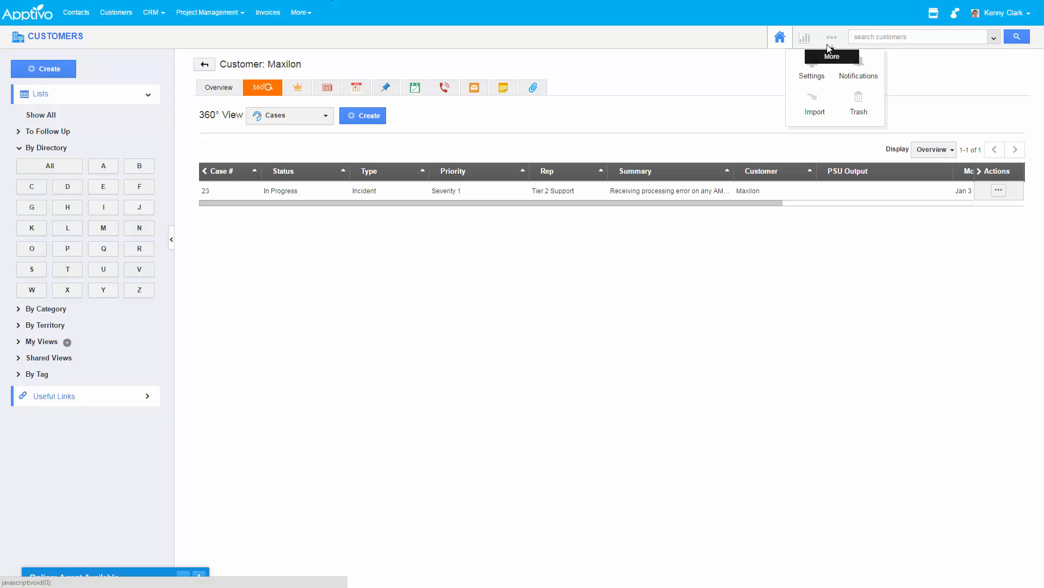
pyautogui.click(810, 70)
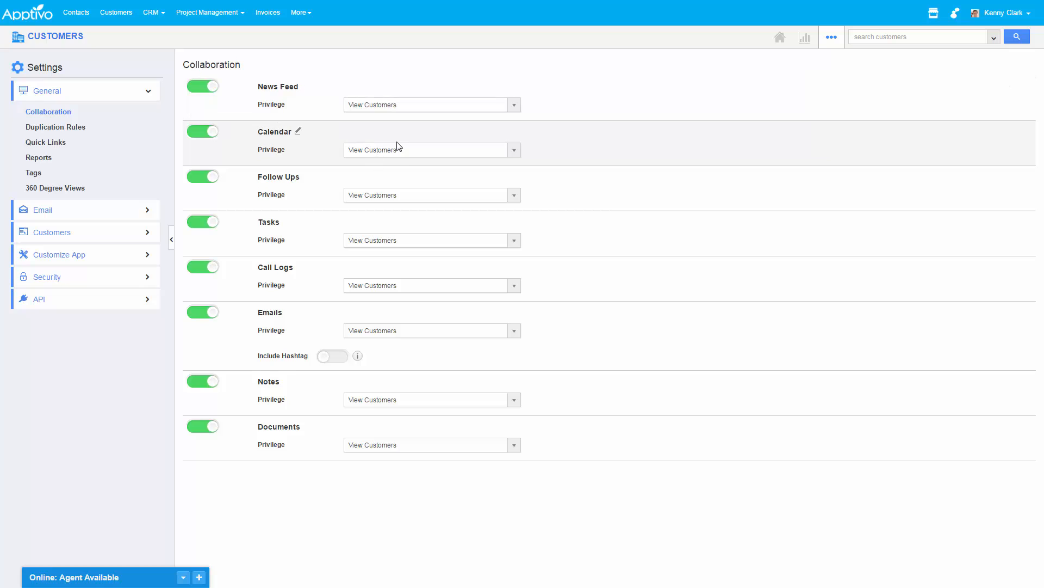
pyautogui.click(399, 156)
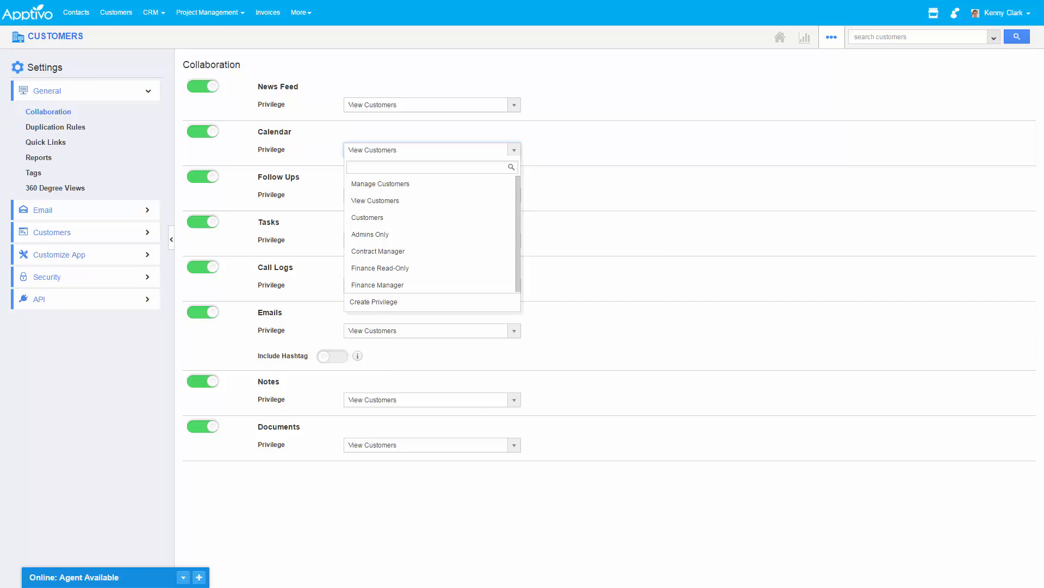
pyautogui.click(493, 59)
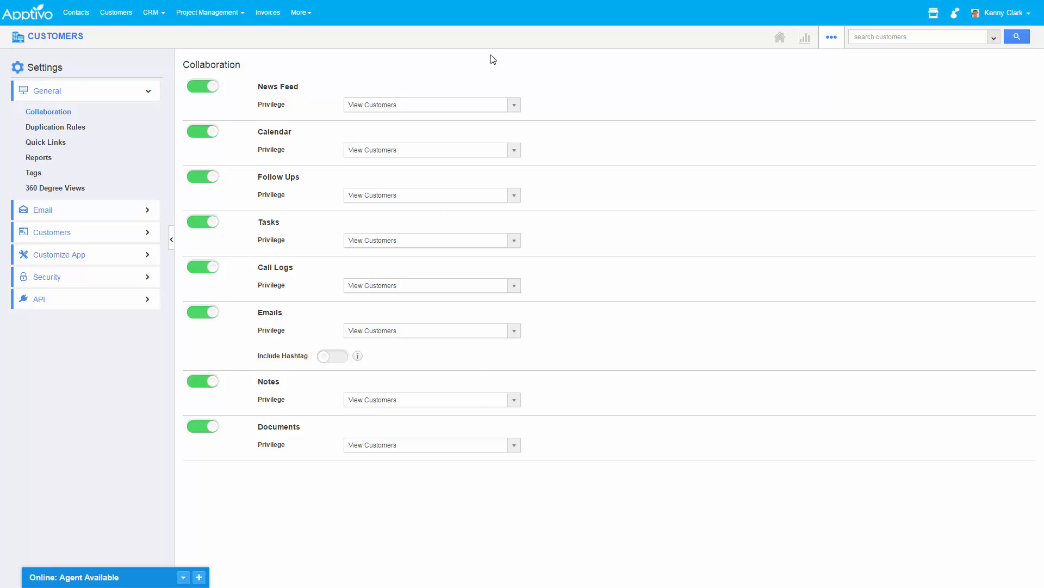
pyautogui.click(304, 85)
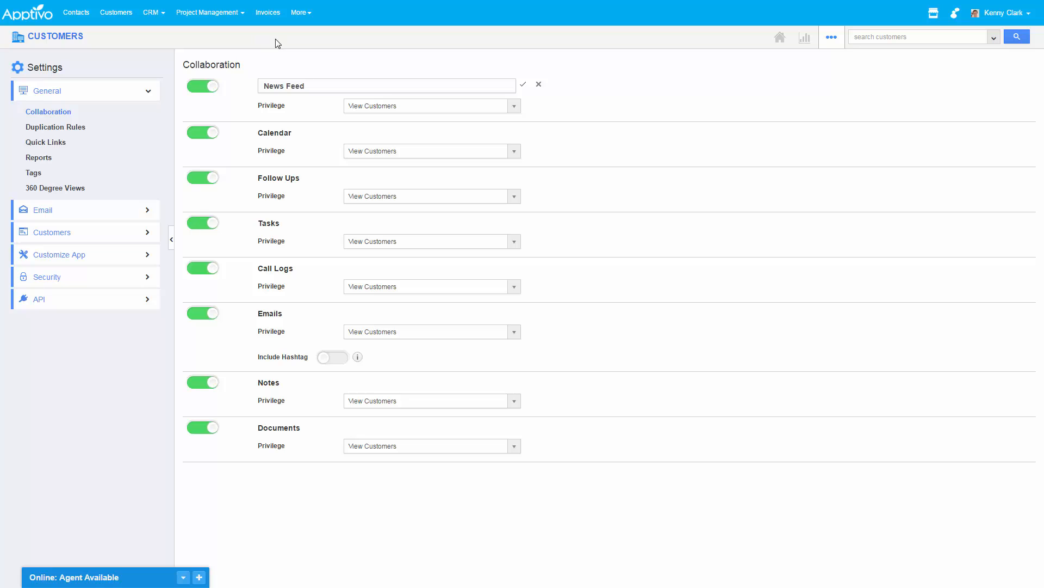
# - Open the Opportunities app and examine the Sales Funnel with its list of Qualification-stage opportunities
pyautogui.click(150, 16)
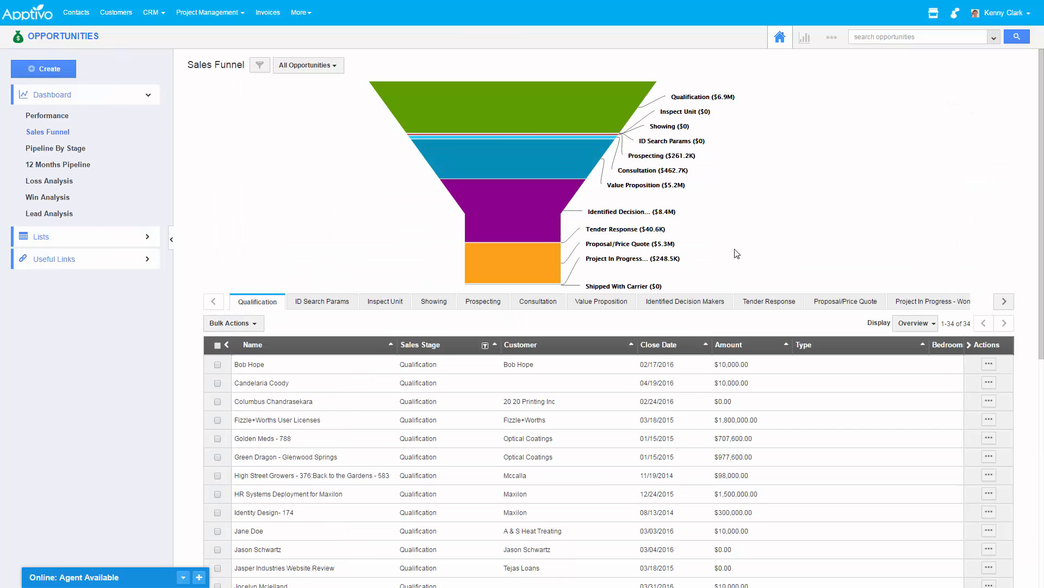
pyautogui.scroll(-3, 787, 312)
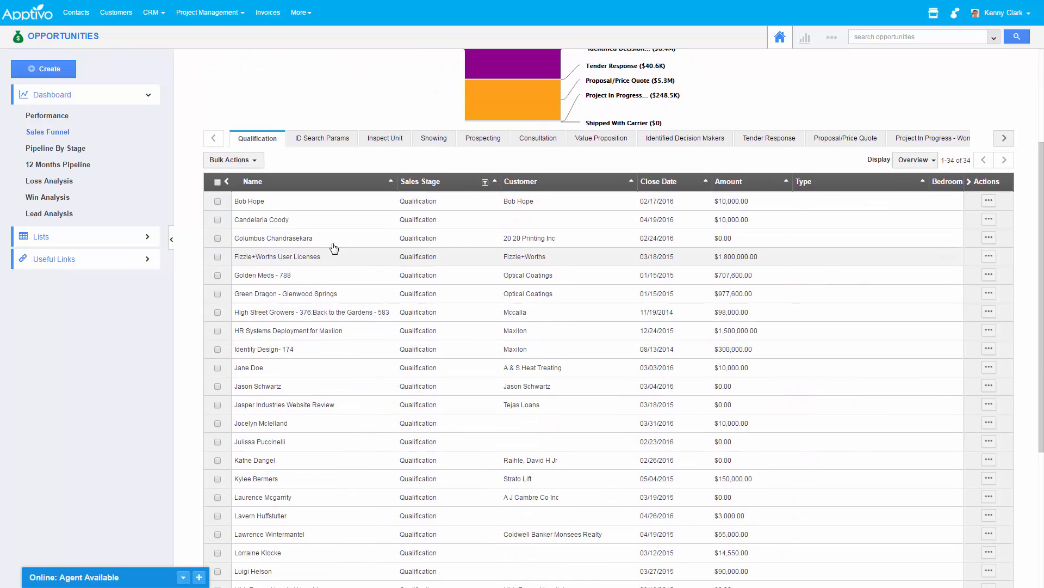
pyautogui.scroll(-3, 334, 249)
pyautogui.scroll(2, 347, 153)
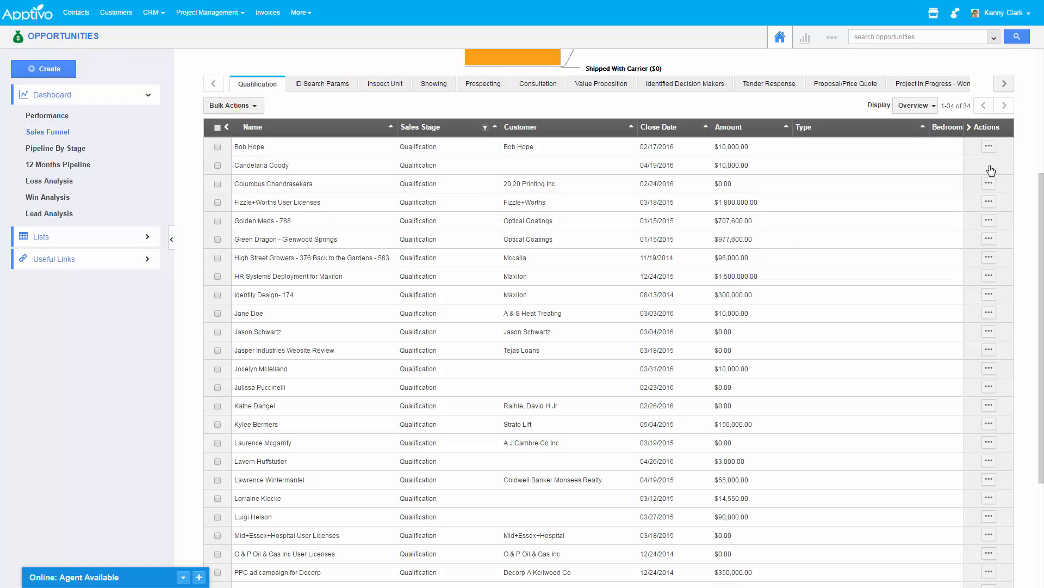
# - Open the first opportunity in the Qualification list and review its overview down to the property information
pyautogui.click(989, 145)
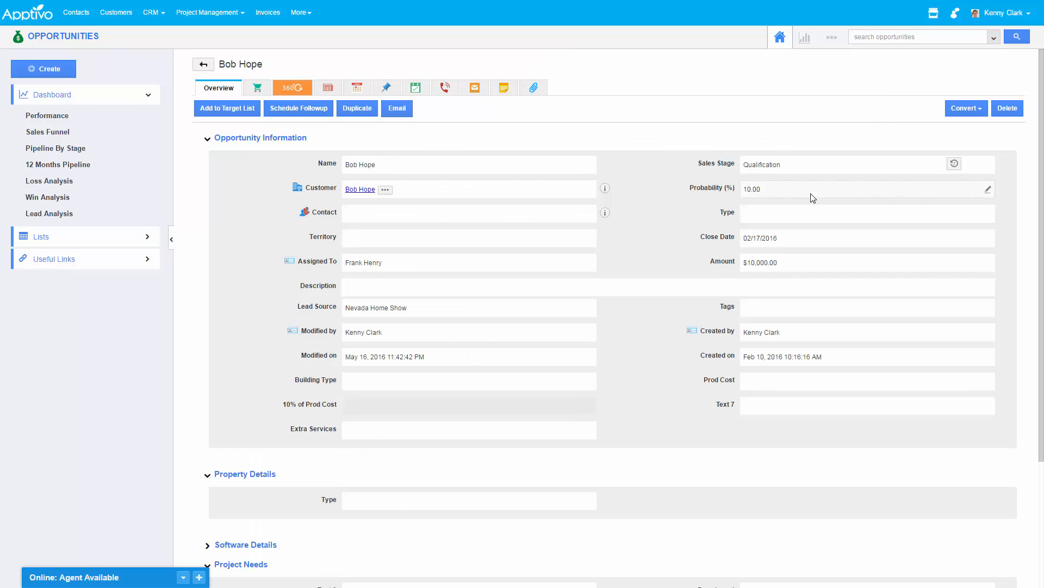
pyautogui.scroll(-3, 795, 211)
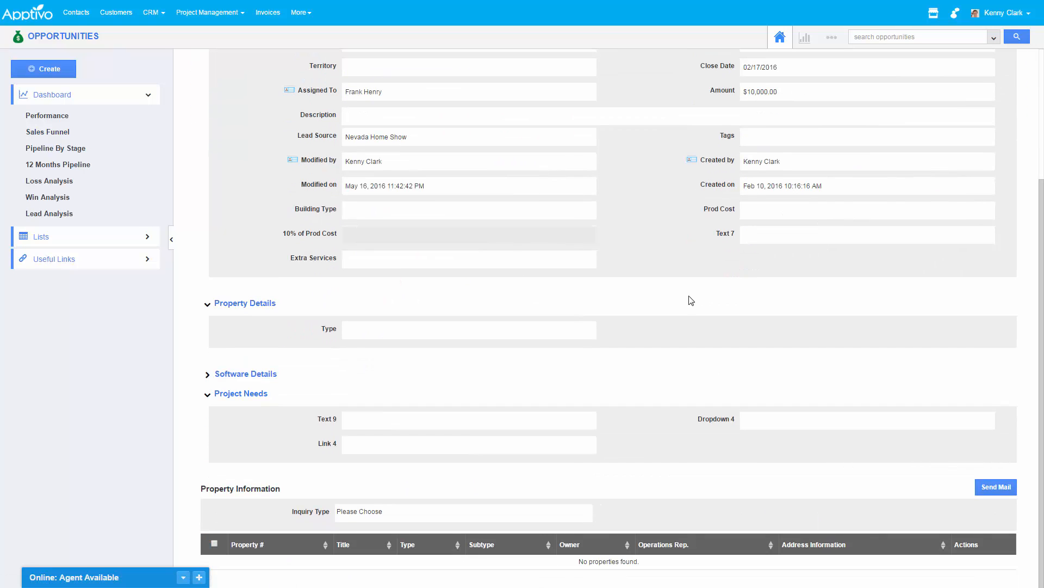
pyautogui.scroll(1, 520, 258)
pyautogui.scroll(2, 519, 258)
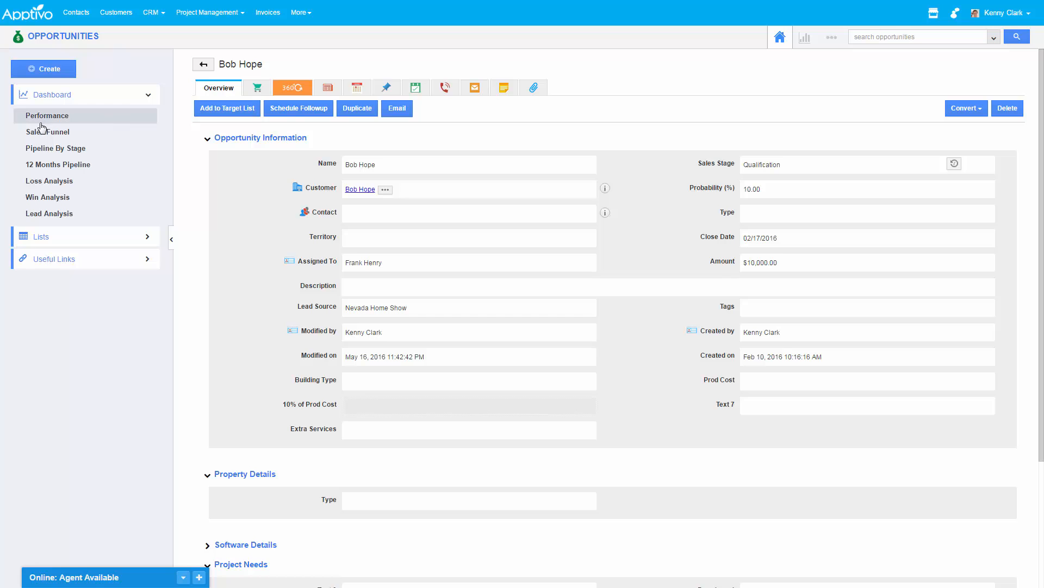
# - Add the item Graphic Design - 1 Hour with quantity 4 to the opportunity's items of interest
pyautogui.click(258, 88)
pyautogui.click(1013, 114)
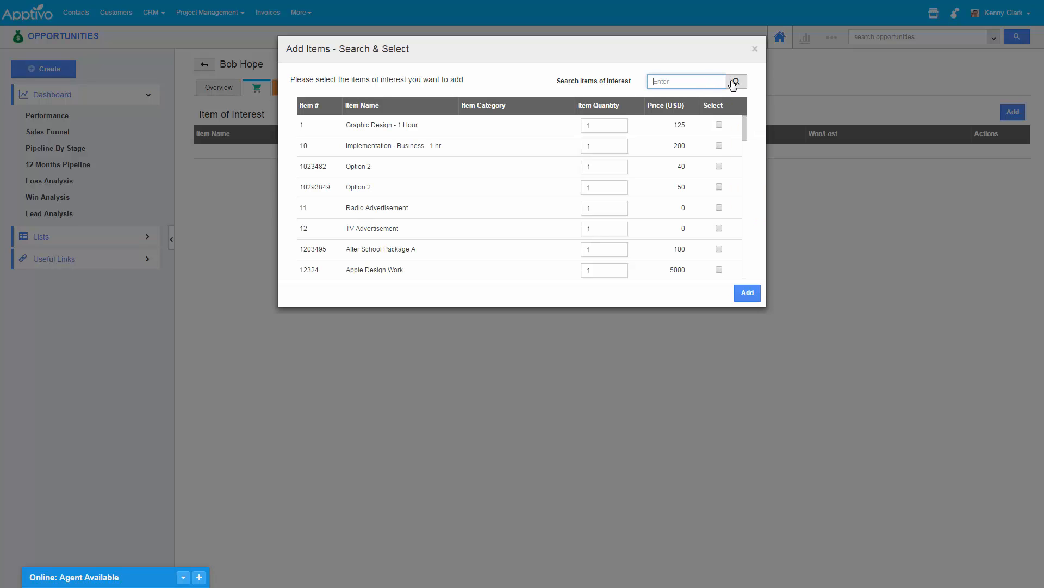
pyautogui.doubleClick(605, 125)
pyautogui.write('4')
pyautogui.click(720, 125)
pyautogui.click(748, 293)
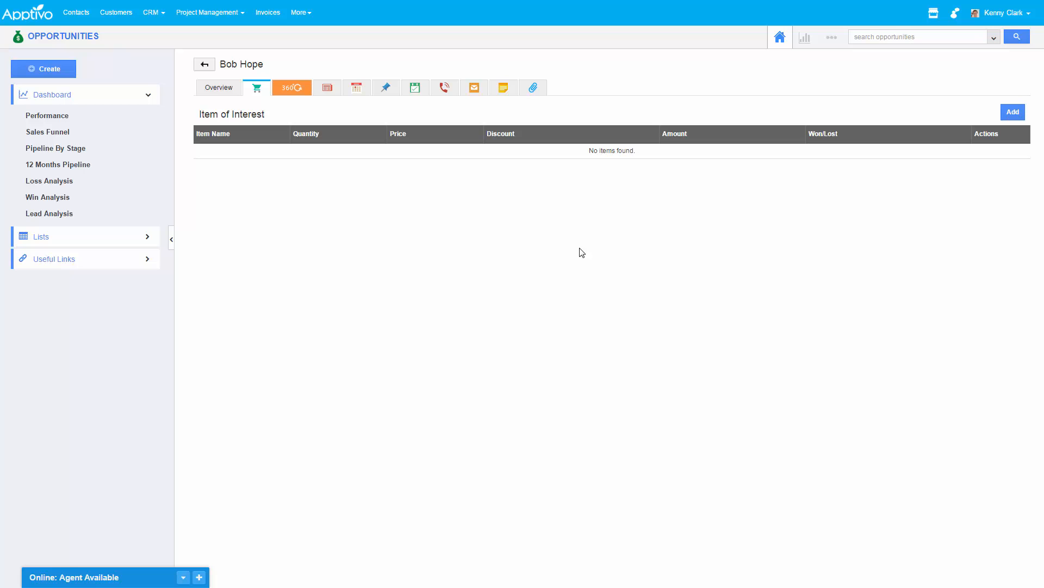
# - Return to the opportunity's overview and show the Performance dashboard, followed by the Sales Funnel
pyautogui.click(220, 87)
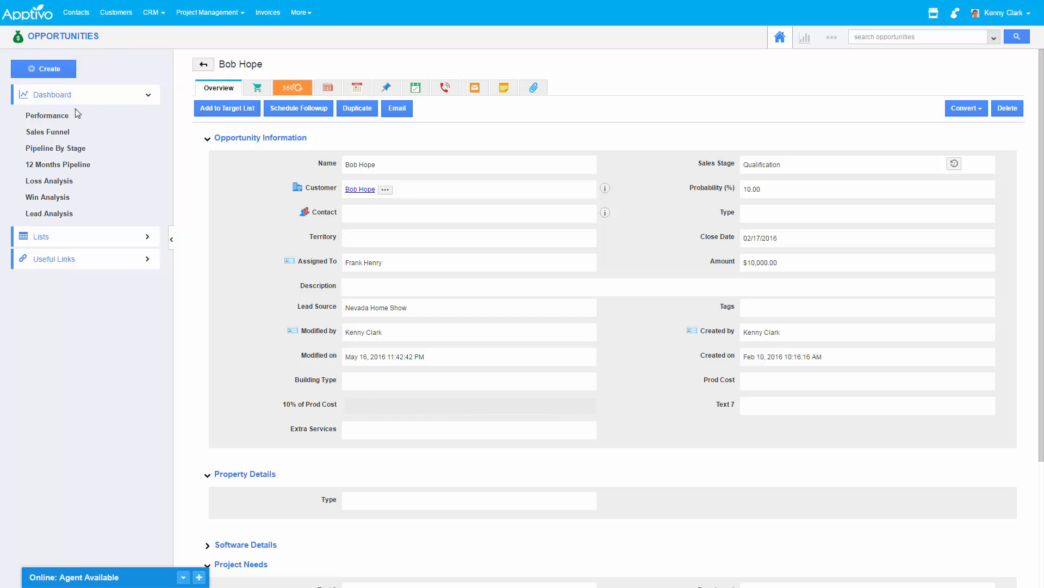
pyautogui.click(61, 115)
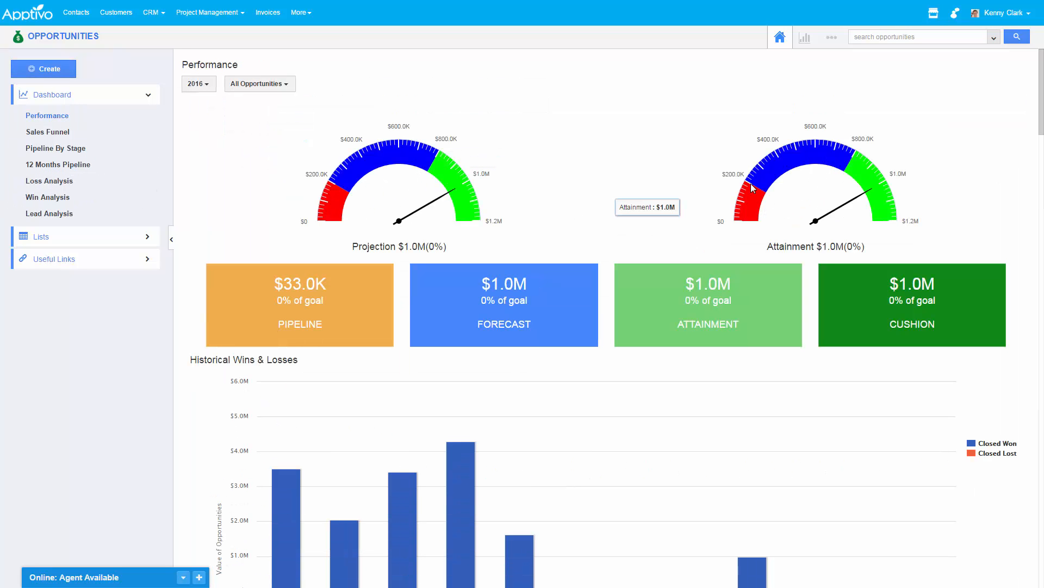
pyautogui.click(112, 141)
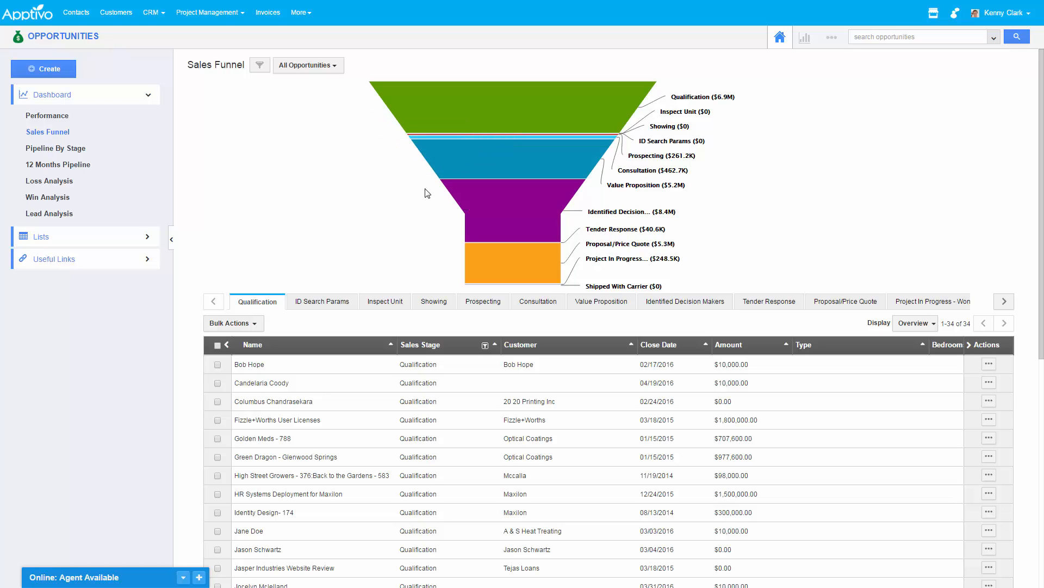
# - Open the Opportunities reports and look through the full list of available reports
pyautogui.click(803, 51)
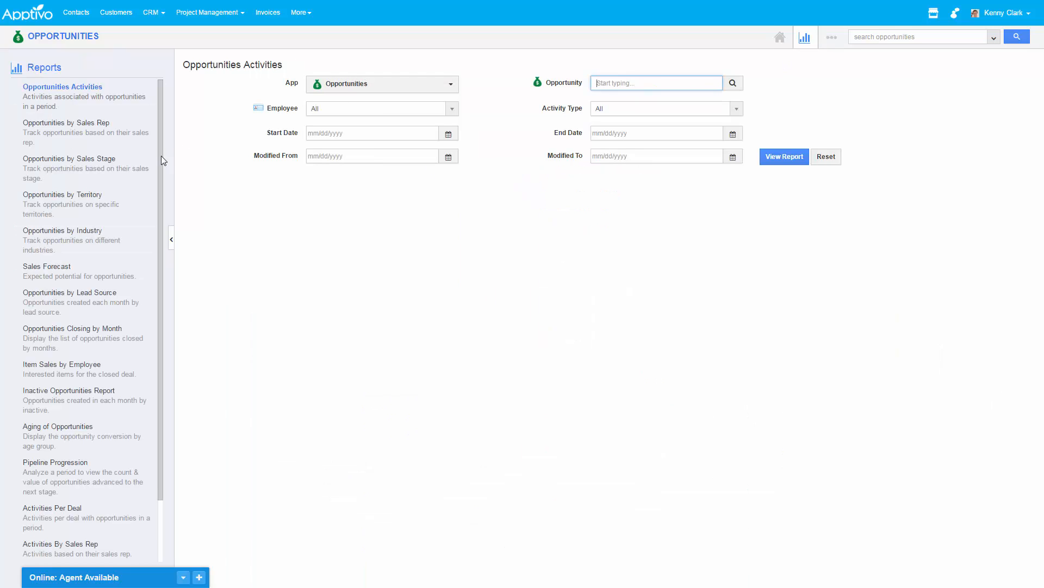
pyautogui.scroll(-2, 80, 312)
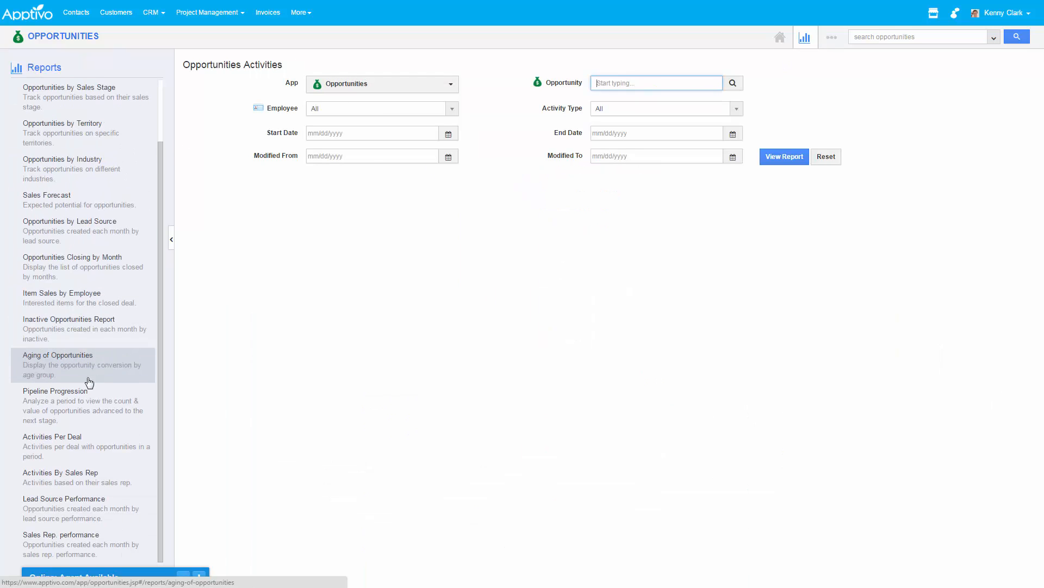
pyautogui.scroll(2, 93, 382)
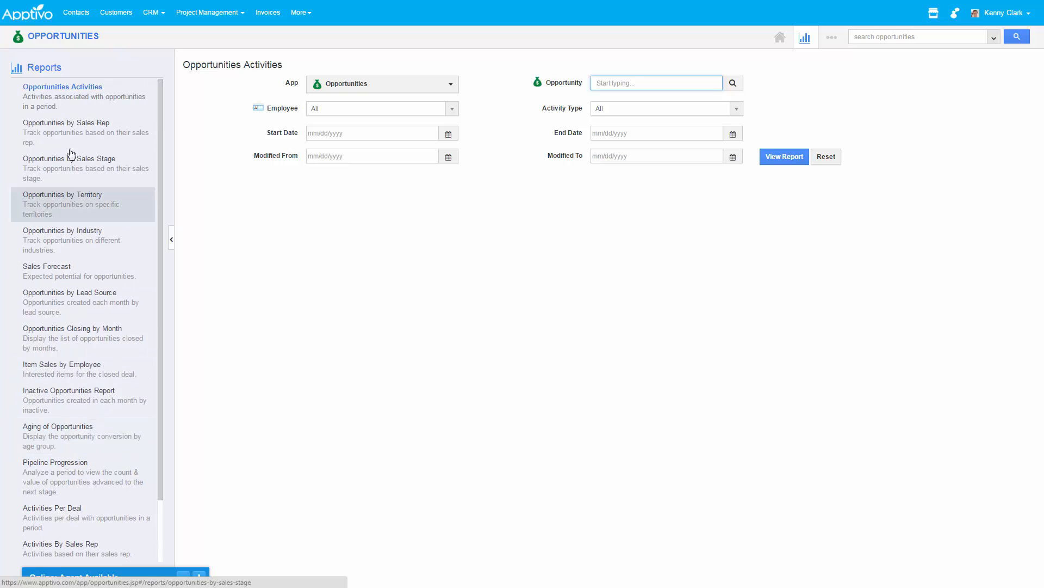
# - Open the Conversion settings of the Opportunities app to view the allowed conversion types
pyautogui.click(830, 38)
pyautogui.click(819, 75)
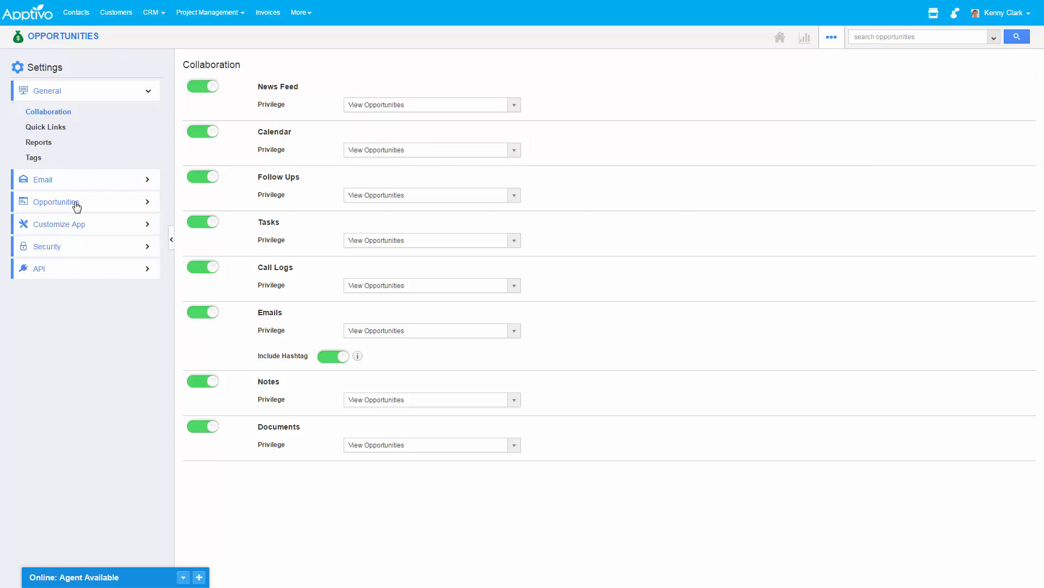
pyautogui.click(59, 203)
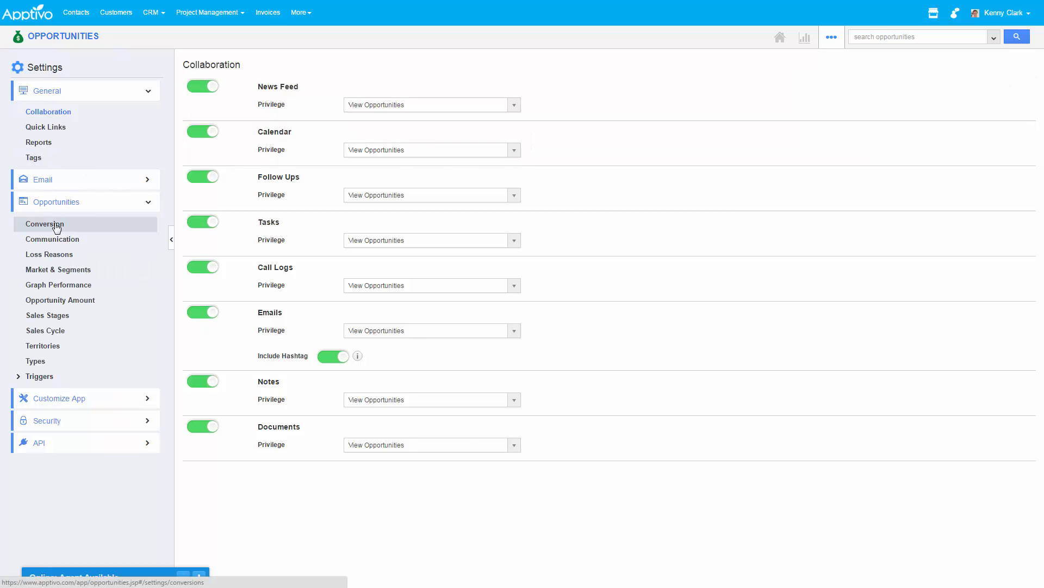
pyautogui.click(58, 225)
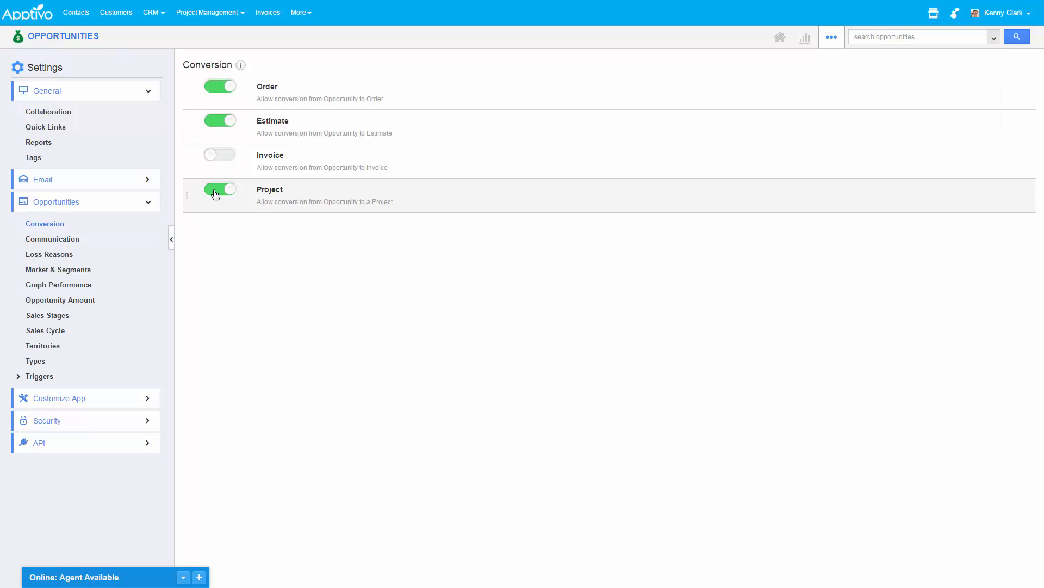
# - Start converting the second Qualification-stage opportunity to an estimate, review the prefilled form, and leave it without saving
pyautogui.click(60, 37)
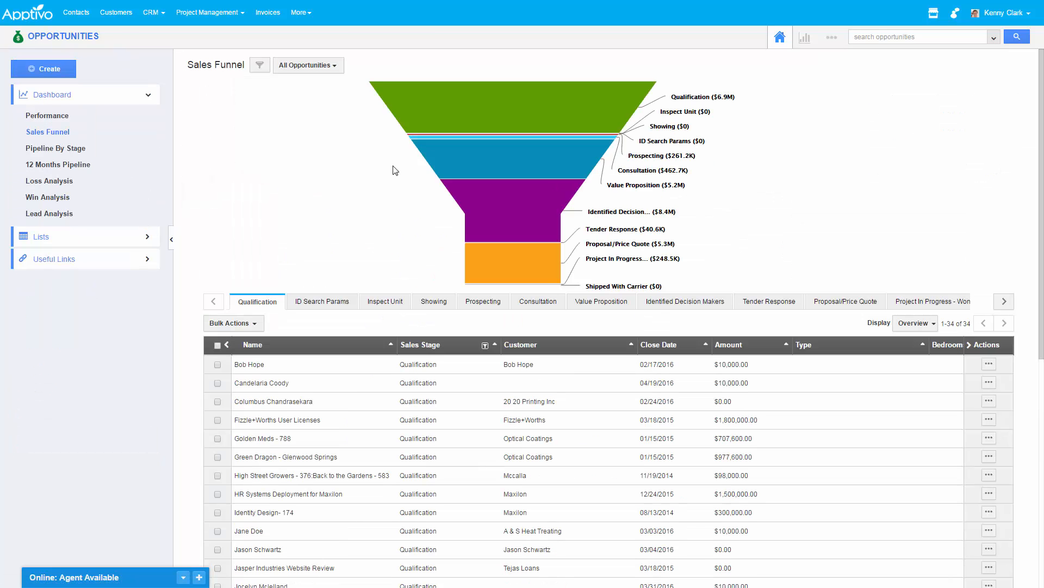
pyautogui.click(989, 382)
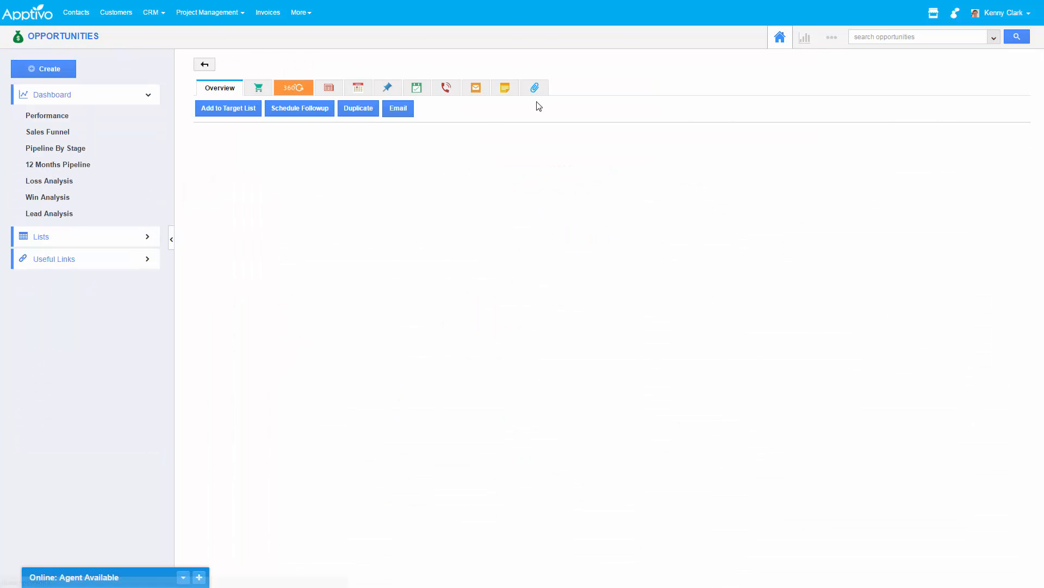
pyautogui.click(984, 108)
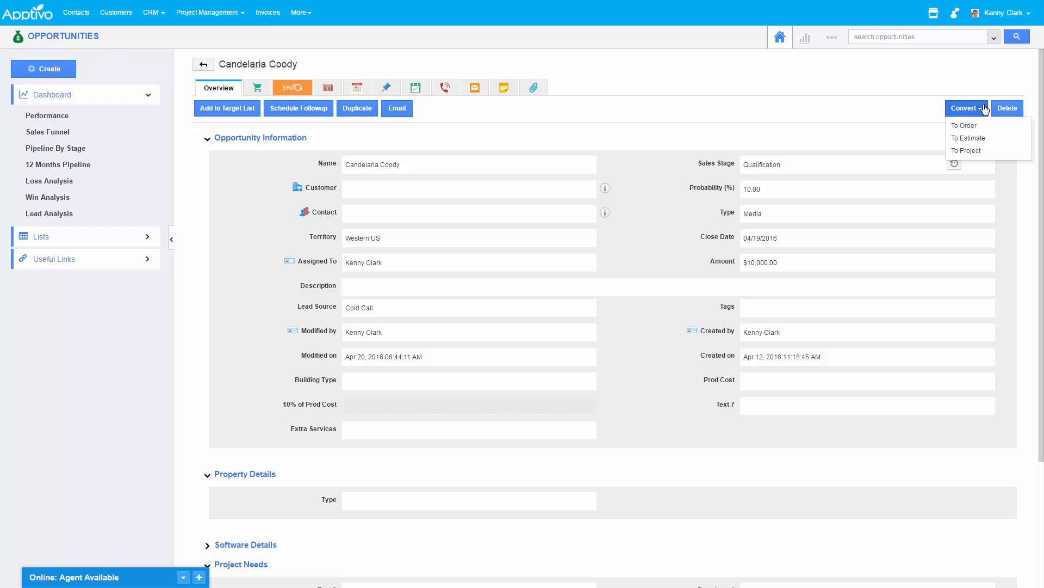
pyautogui.click(974, 143)
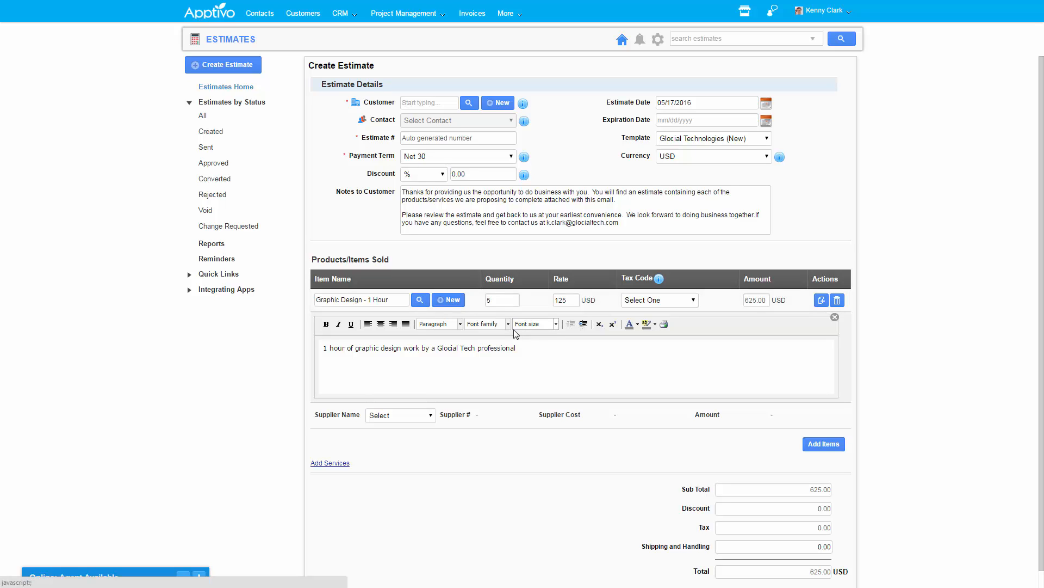
pyautogui.scroll(-1, 661, 341)
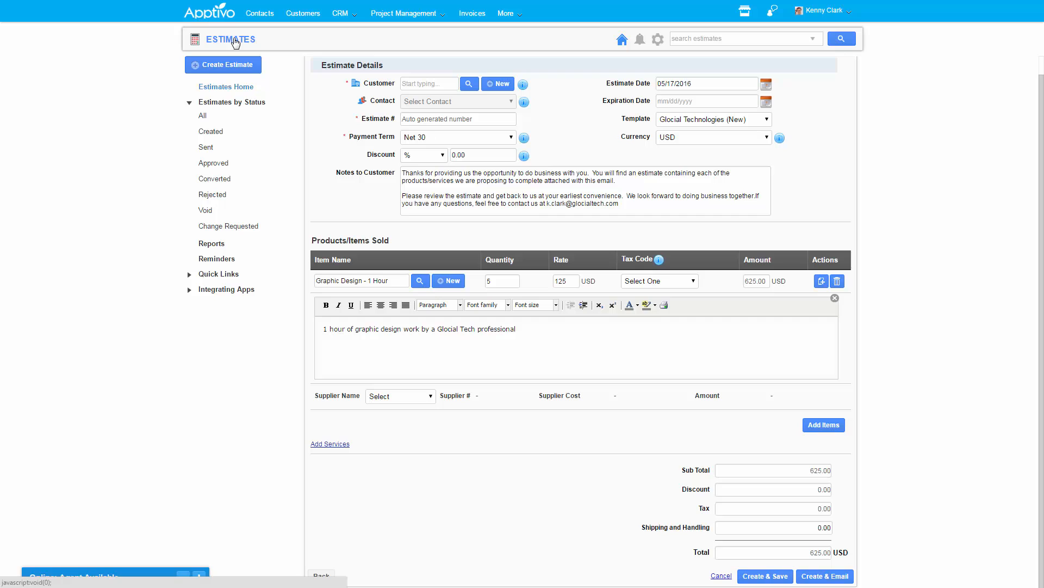
pyautogui.click(235, 43)
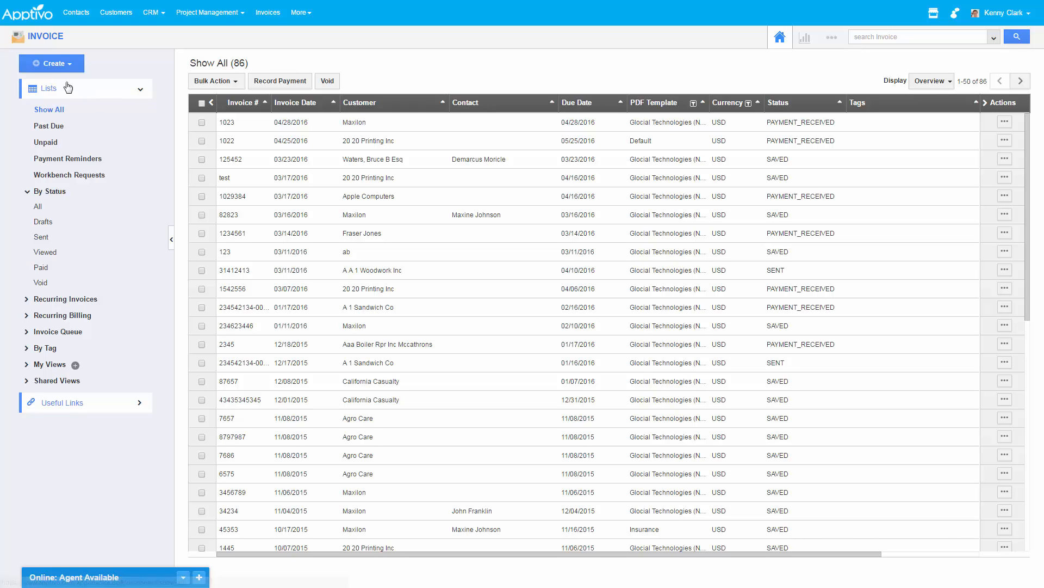
# - Start a new recurring billing invoice with a Monthly charge frequency
pyautogui.click(51, 63)
pyautogui.click(49, 77)
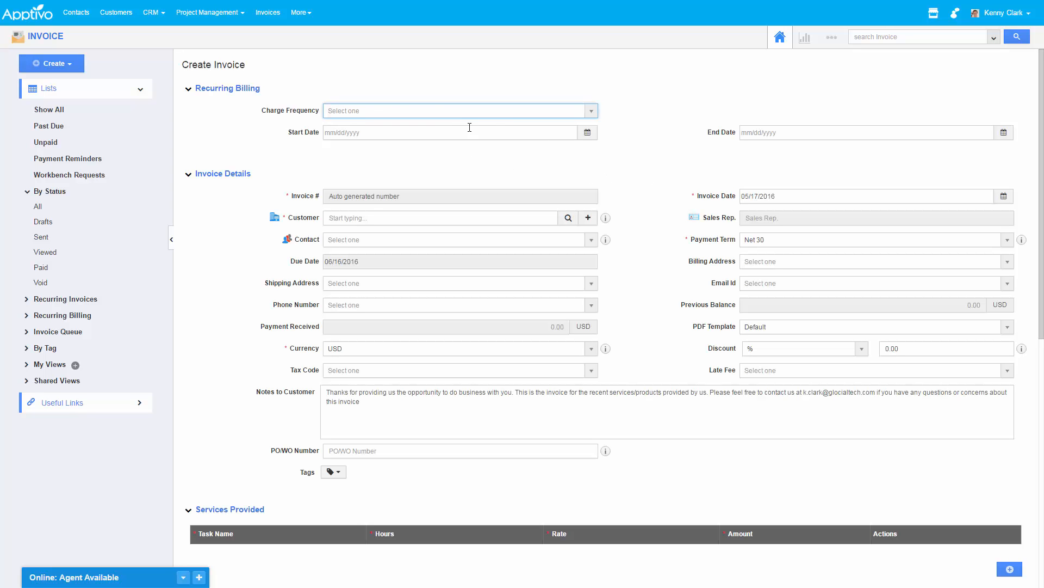
pyautogui.click(357, 112)
pyautogui.click(355, 168)
# - Set Maxilon as the invoice's customer
pyautogui.scroll(-3, 357, 180)
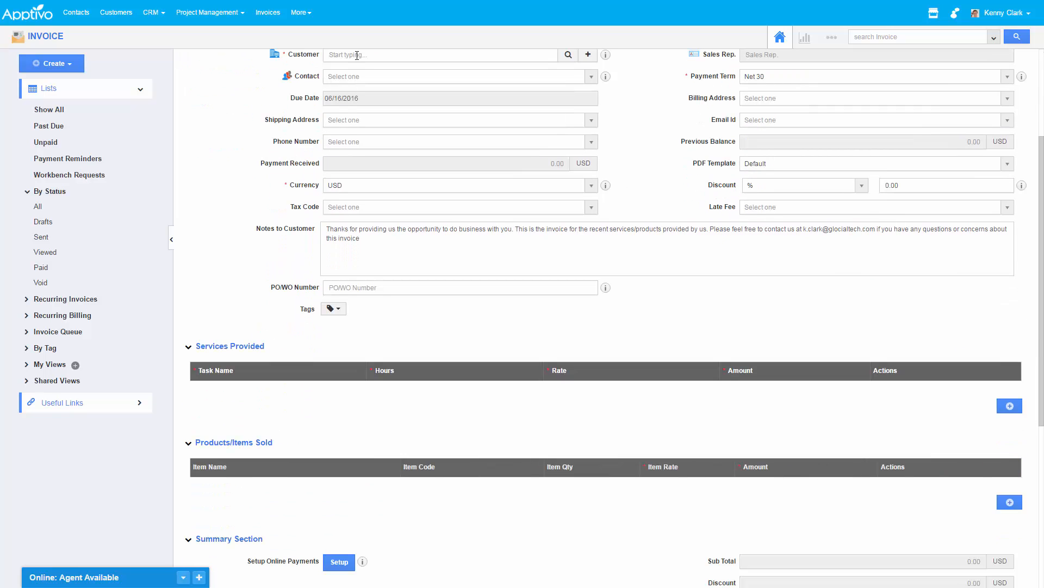
pyautogui.click(357, 55)
pyautogui.write('maxi')
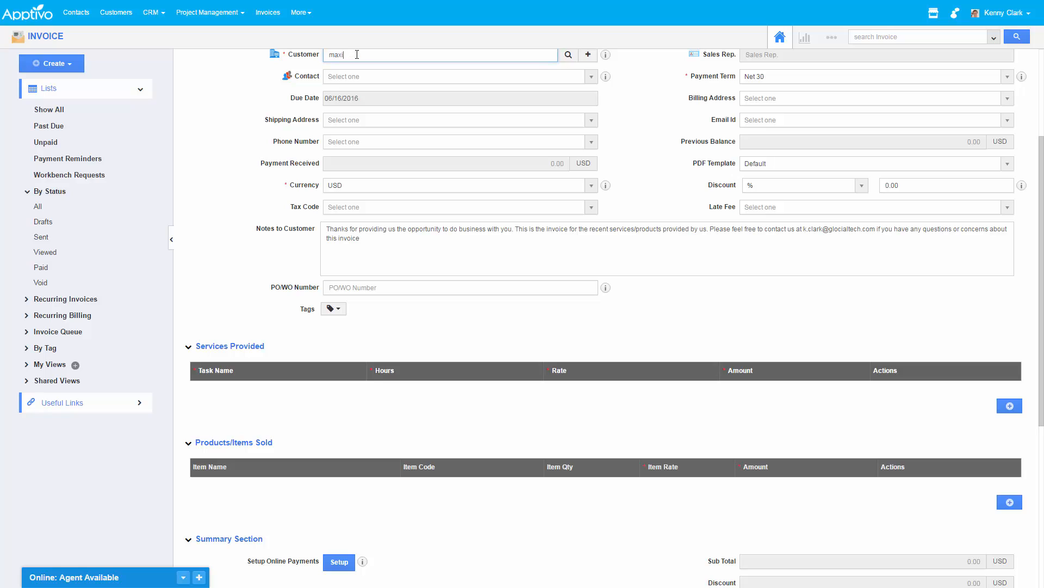
pyautogui.click(348, 72)
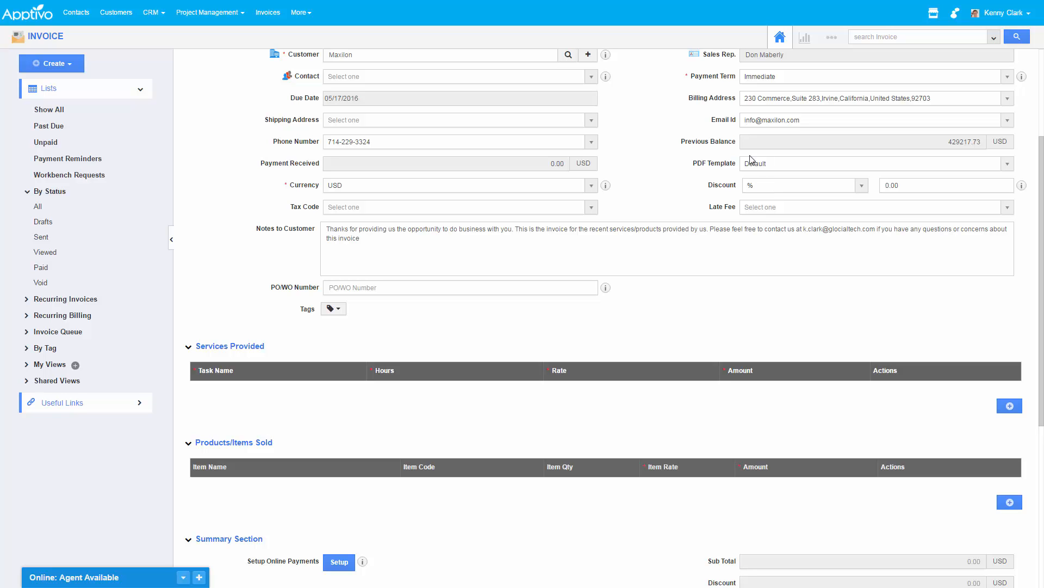
# - Open the Print/Web Layouts settings of the Invoice app to view the PDF templates
pyautogui.scroll(3, 637, 227)
pyautogui.click(832, 37)
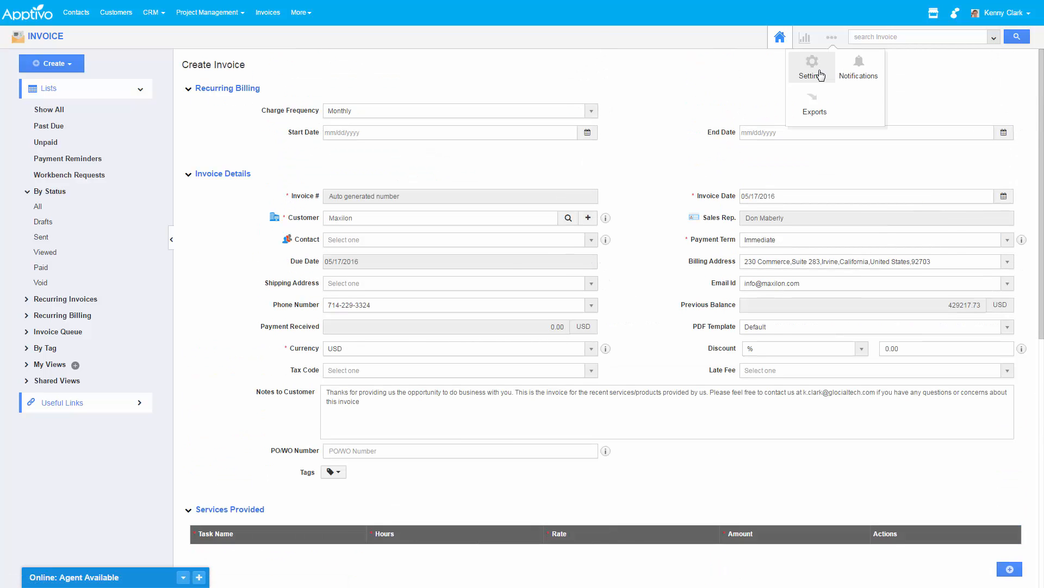
pyautogui.click(816, 71)
pyautogui.click(72, 240)
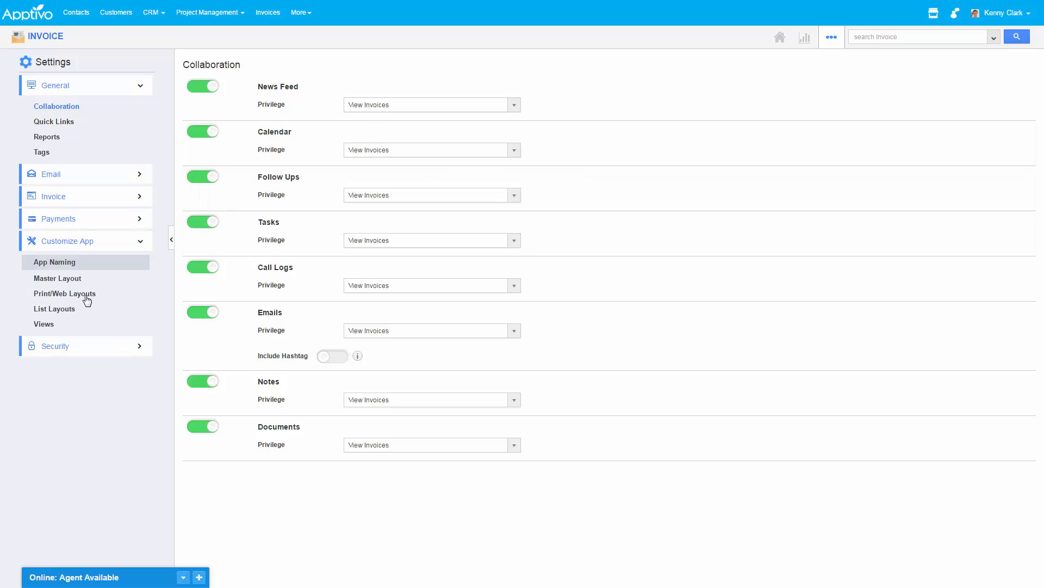
pyautogui.click(76, 294)
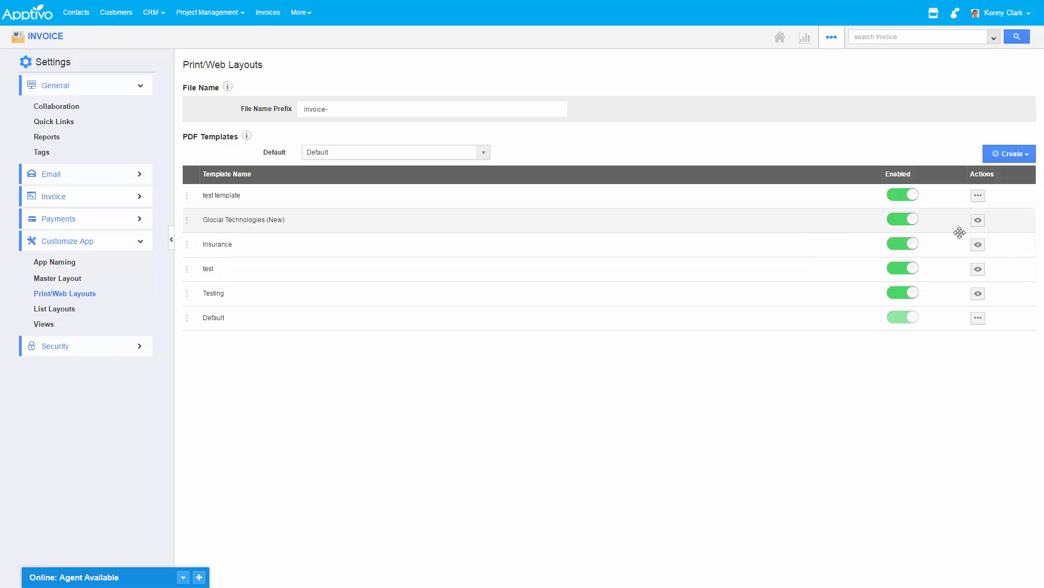
# - Open the "test template" PDF template in the drag and drop editor, look it over, and return to the invoice list
pyautogui.click(977, 198)
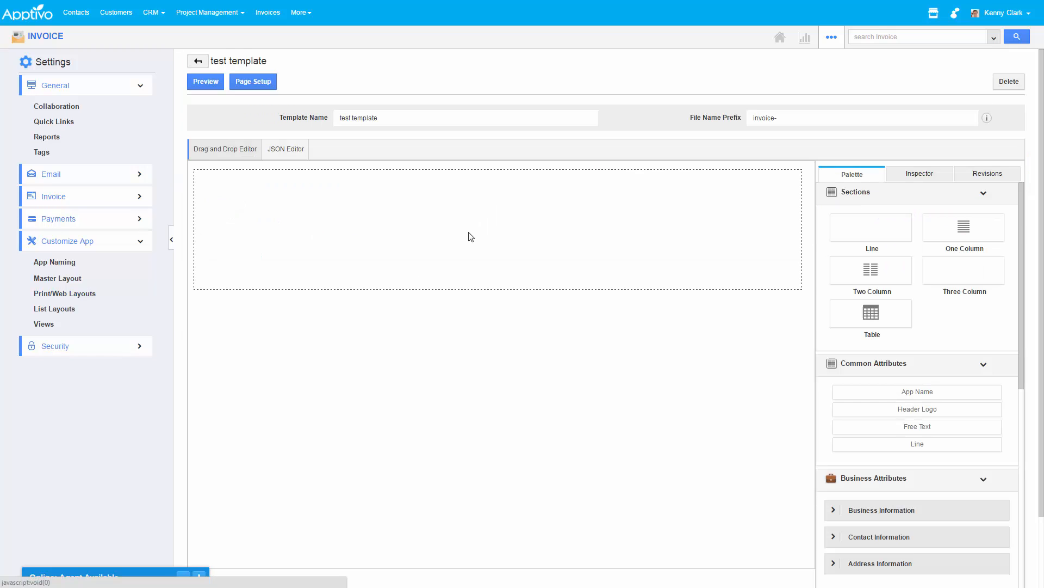
pyautogui.scroll(-1, 514, 291)
pyautogui.scroll(1, 514, 291)
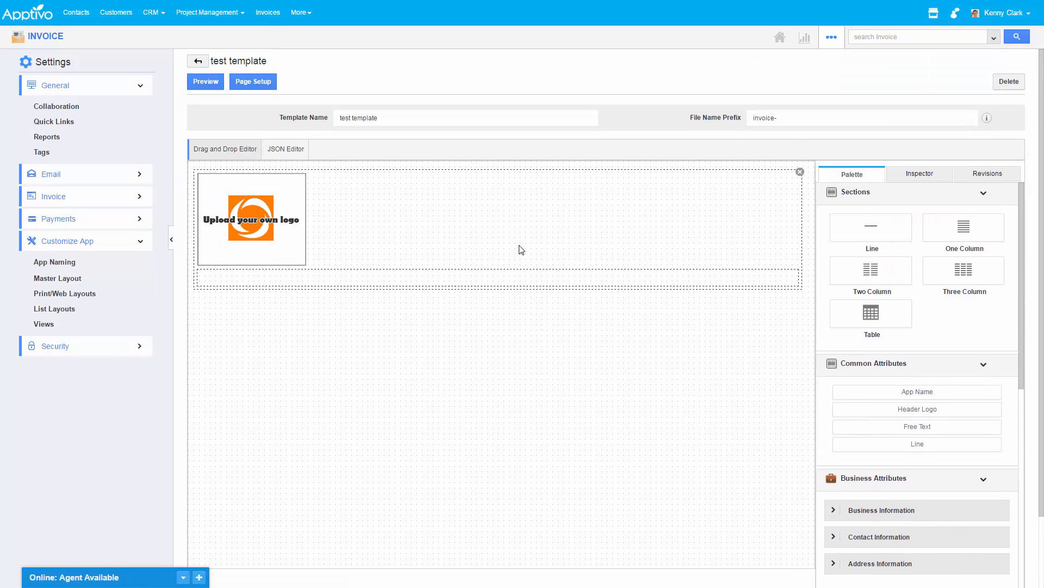
pyautogui.click(47, 38)
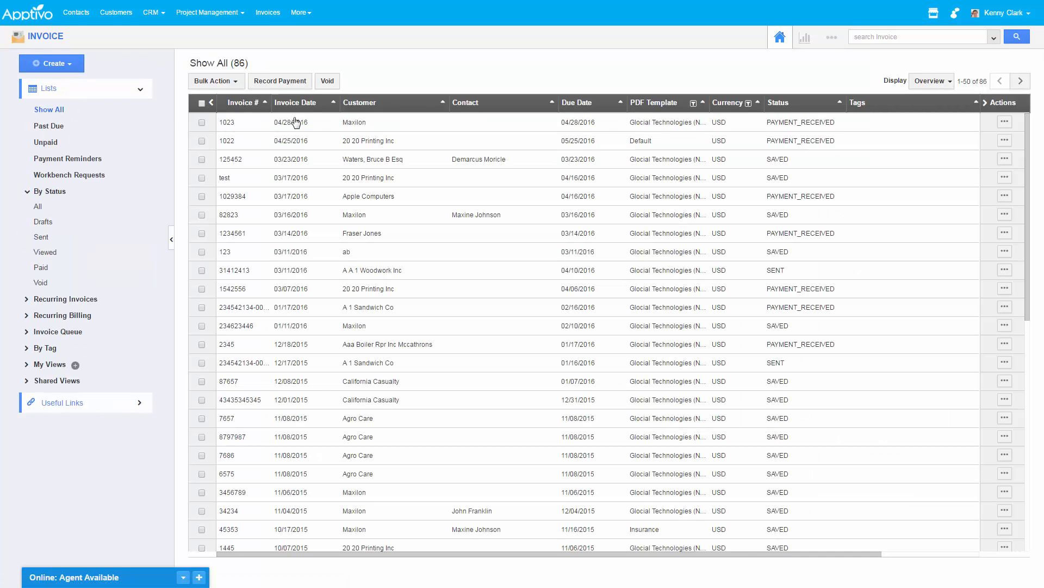
# - Start an invoice from timesheets and search for the timesheets of customer Maxilon
pyautogui.click(65, 67)
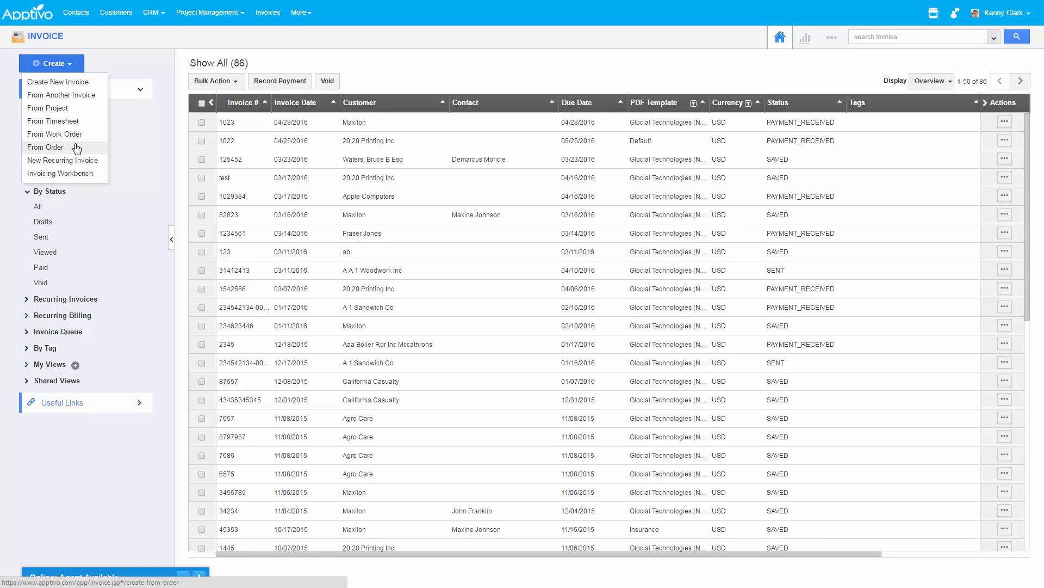
pyautogui.click(61, 120)
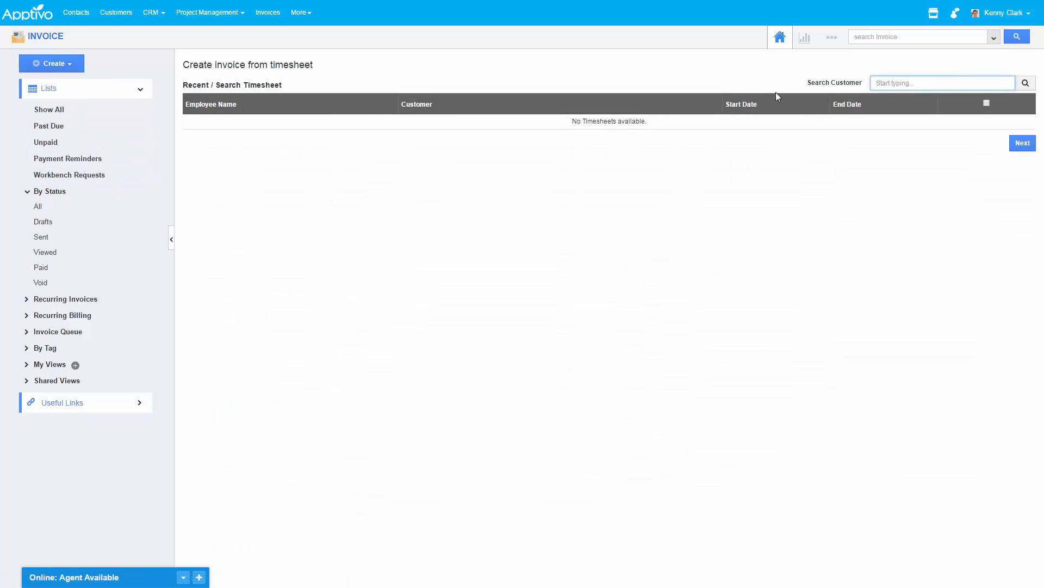
pyautogui.write('maxilon')
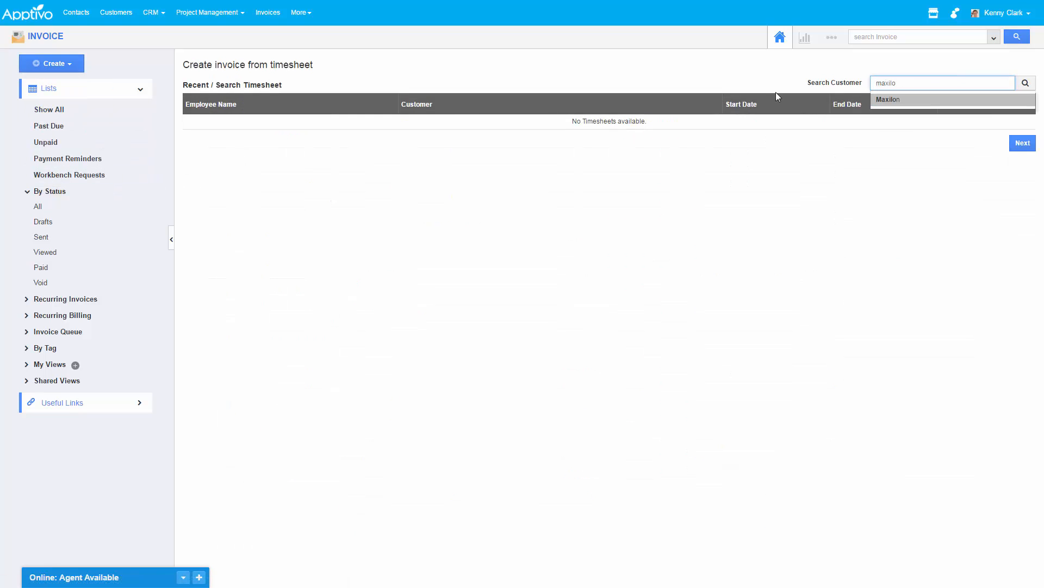
pyautogui.click(1025, 83)
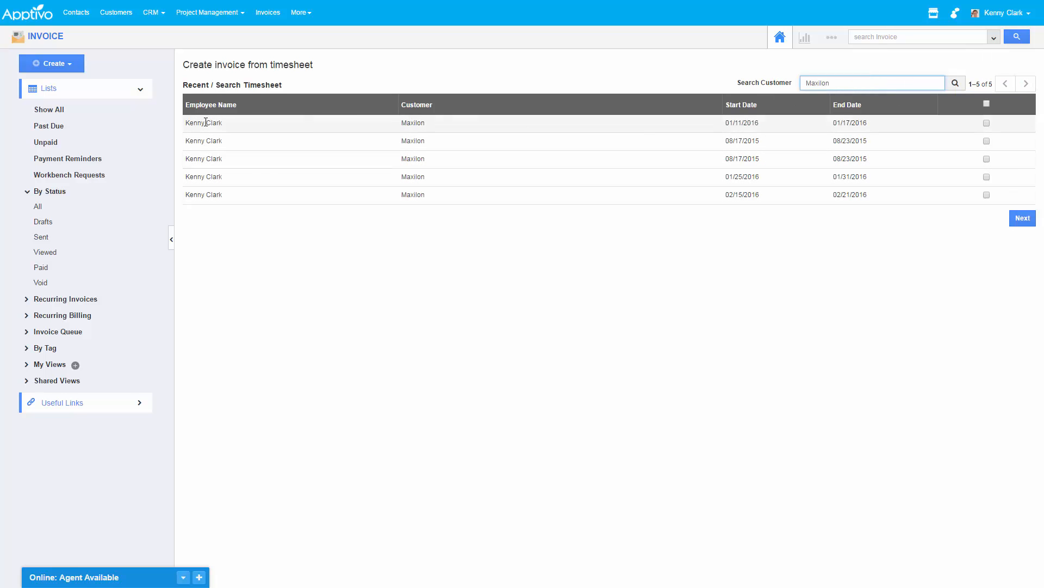
# - Select all of Maxilon's timesheets, continue to the invoice form, and review its prefilled details, timesheet lines and summary
pyautogui.click(986, 103)
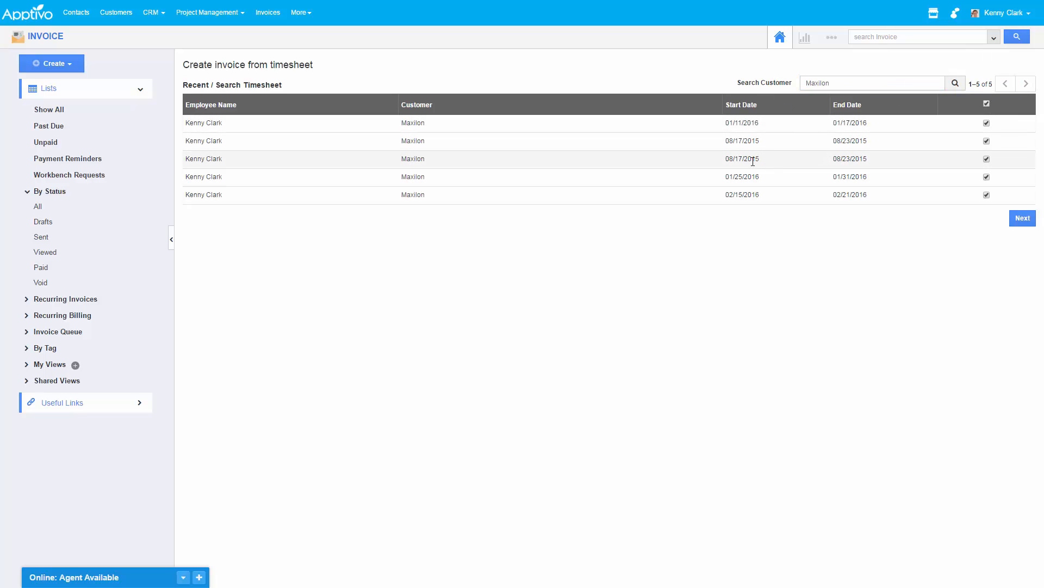
pyautogui.click(1023, 221)
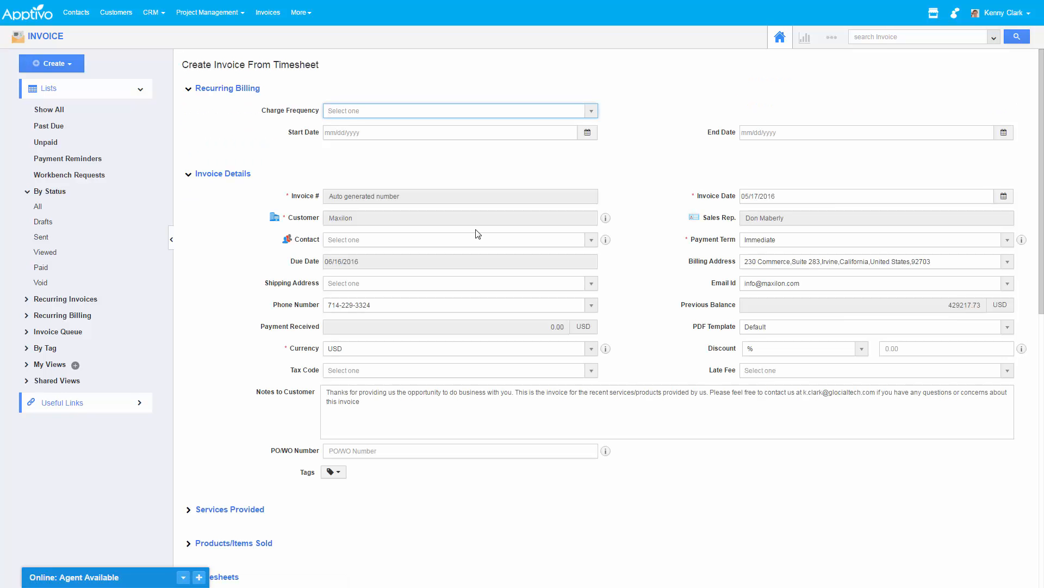
pyautogui.scroll(-7, 552, 303)
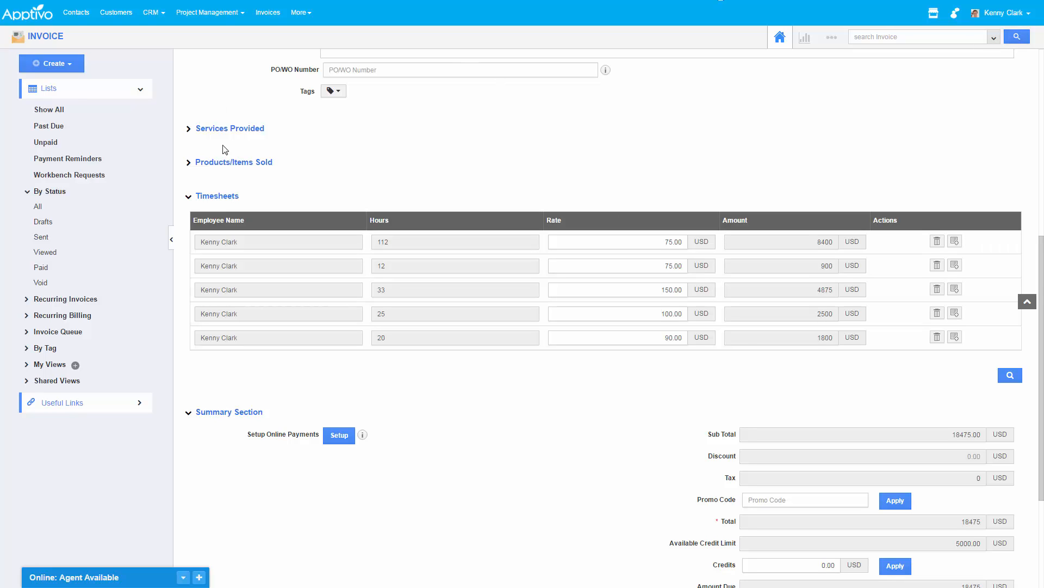
pyautogui.scroll(7, 320, 162)
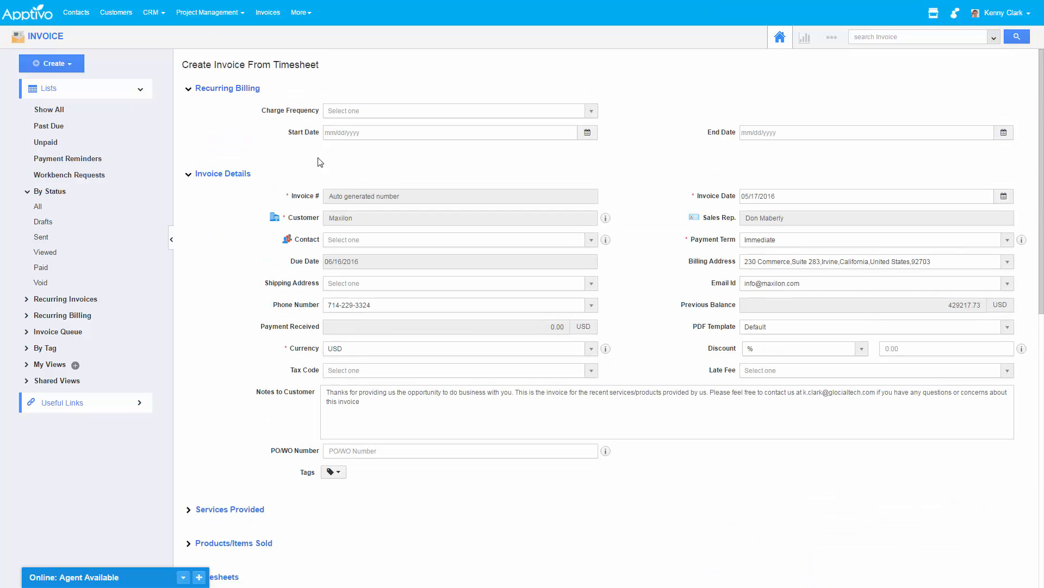
# - Switch to the Projects app and open the Magnolia Growing project
pyautogui.click(209, 12)
pyautogui.click(191, 36)
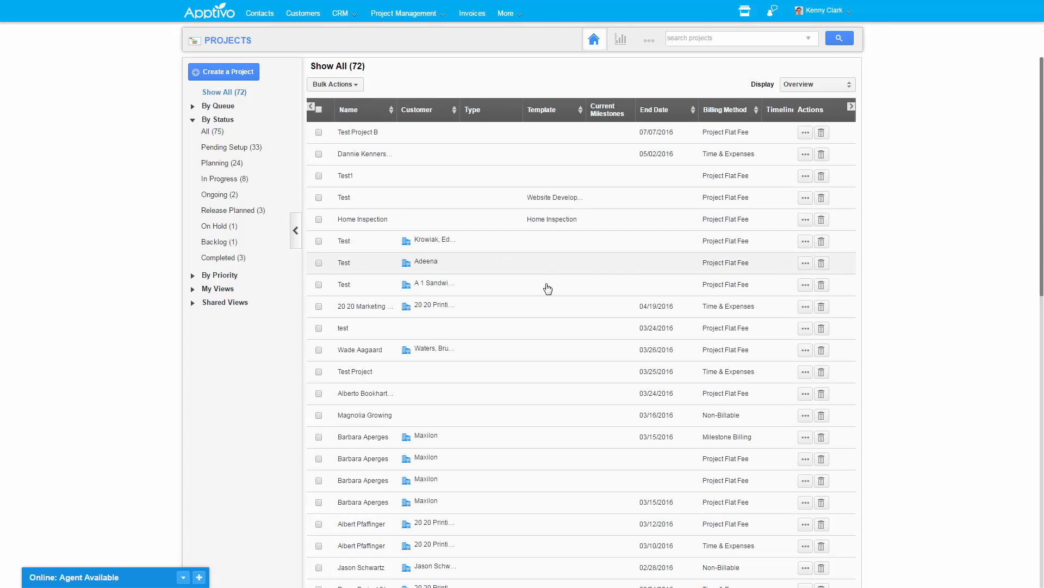
pyautogui.click(800, 416)
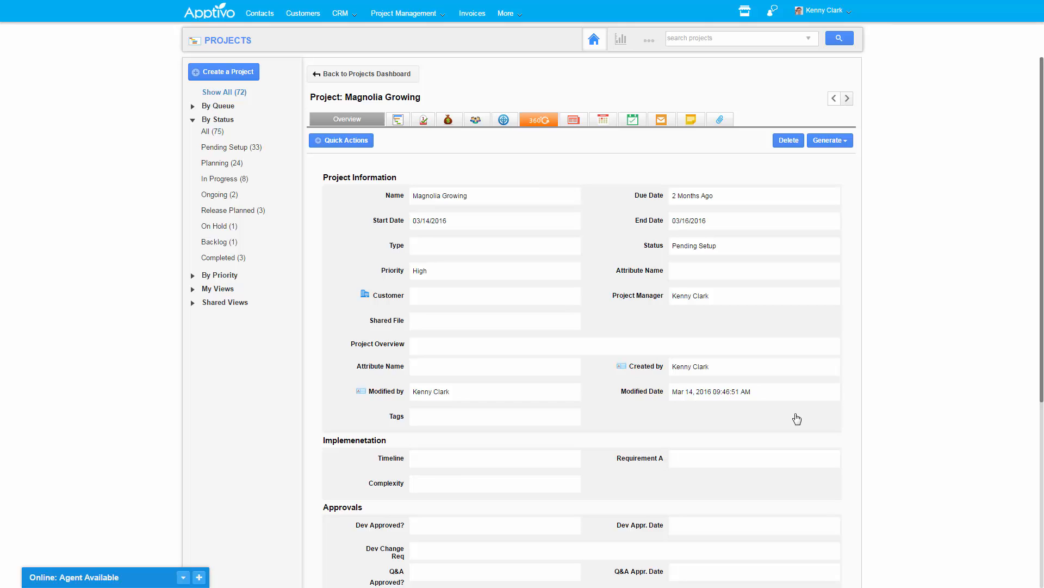
# - View the project's milestones and its Gantt chart, showing the task and milestone bars in March 2016
pyautogui.click(424, 122)
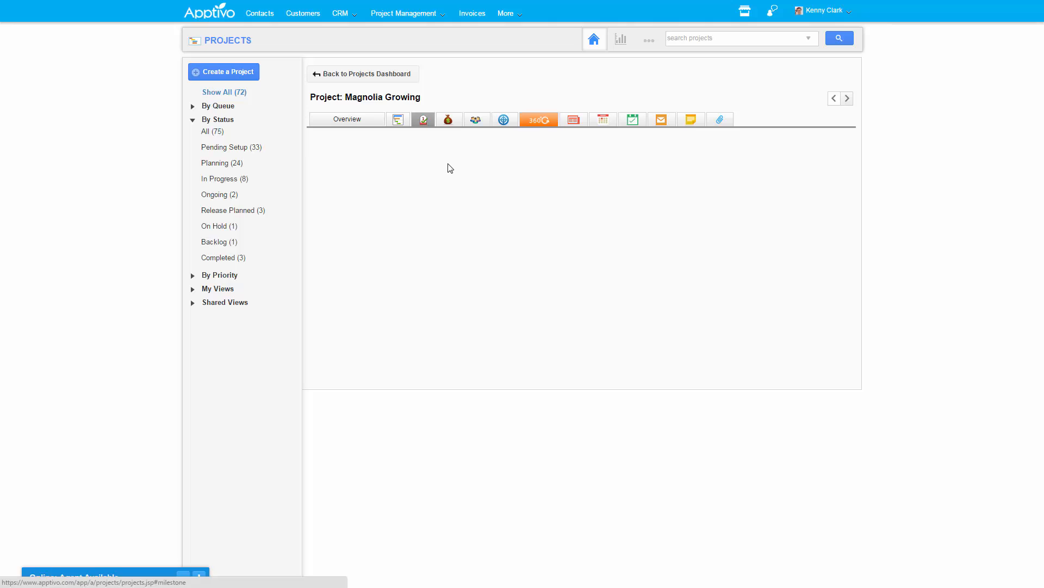
pyautogui.click(398, 125)
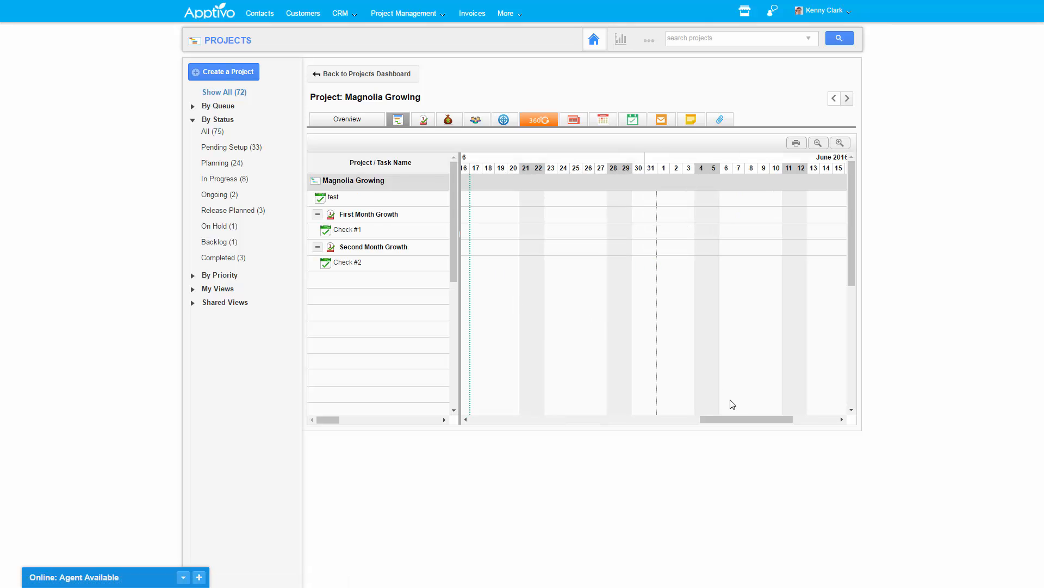
pyautogui.moveTo(746, 418); pyautogui.dragTo(518, 418)
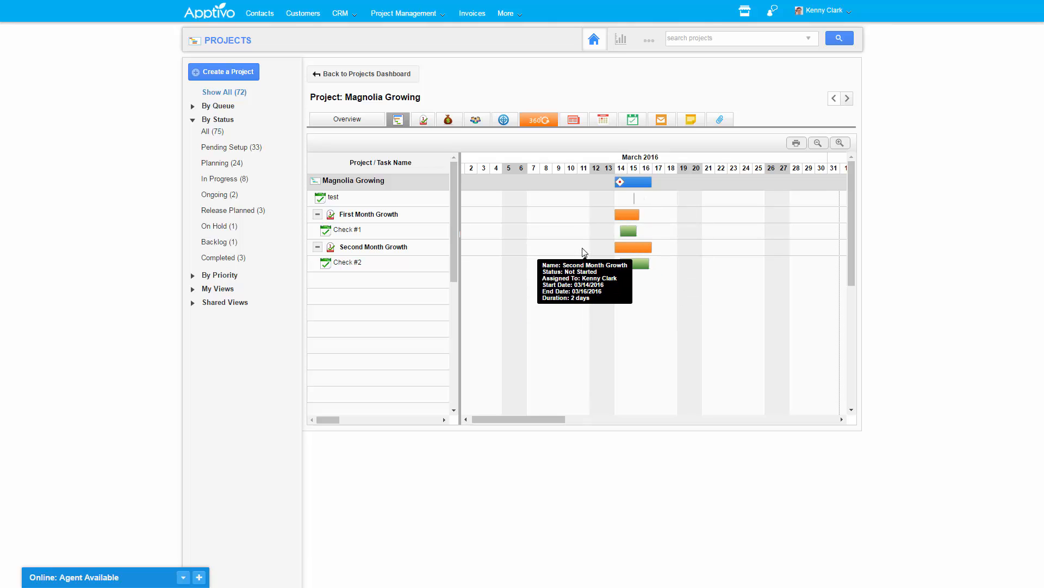
# - Add the second listed employee to the project's employee team with a billing rate of 55 USD per hour
pyautogui.click(478, 124)
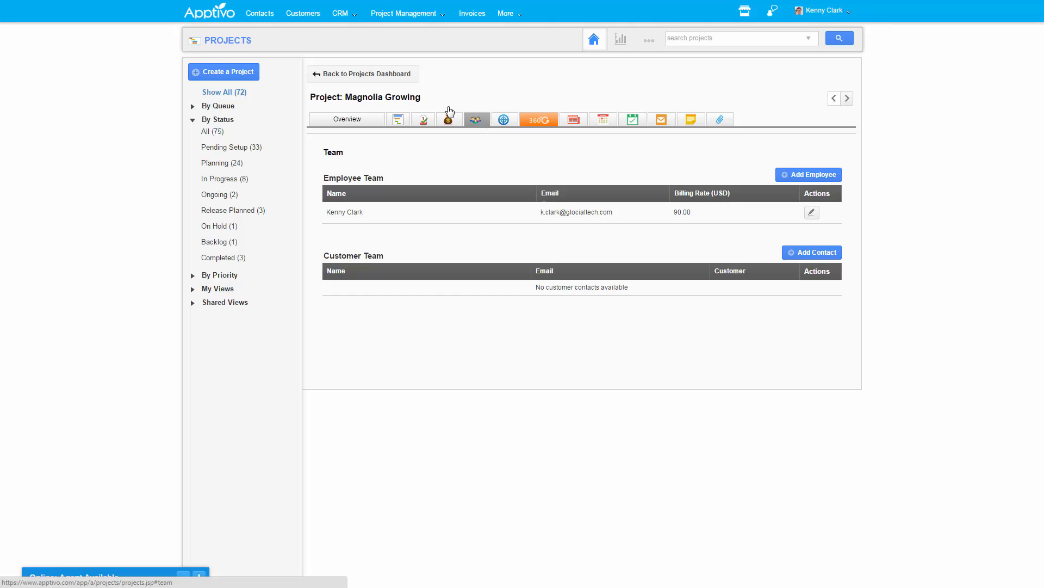
pyautogui.click(800, 175)
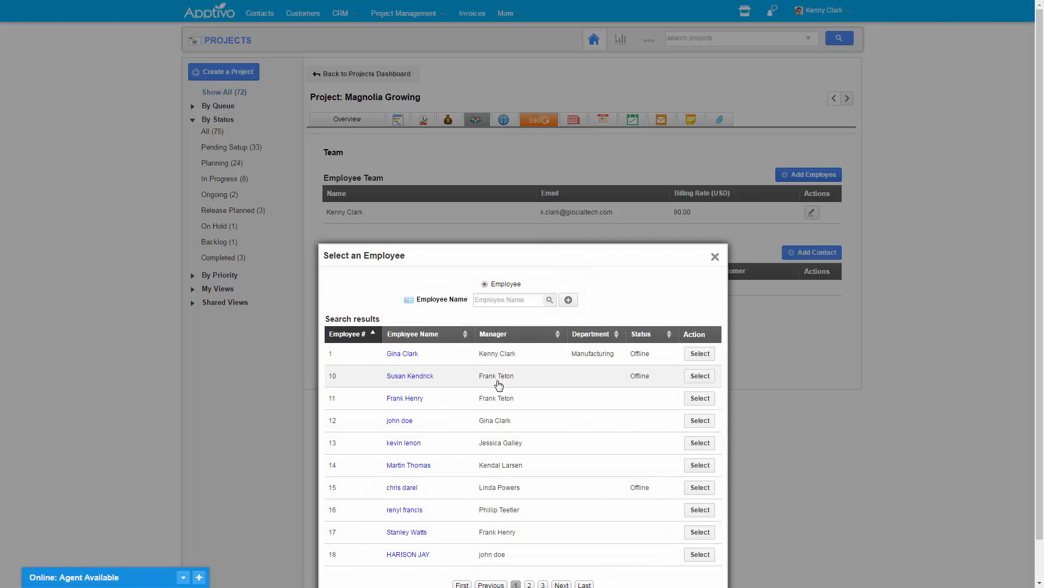
pyautogui.click(702, 376)
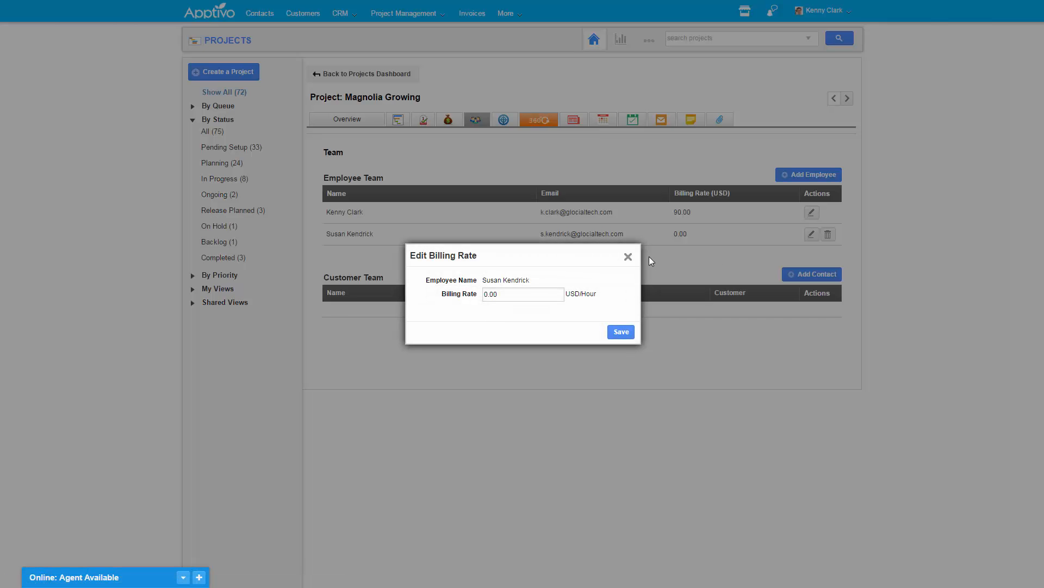
pyautogui.click(523, 292)
pyautogui.write('55')
pyautogui.click(621, 331)
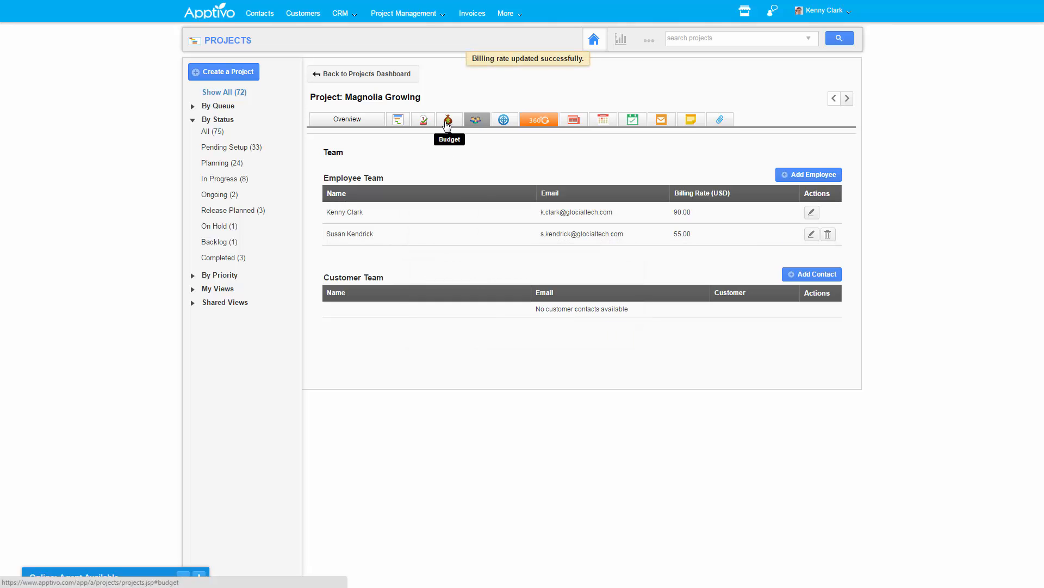
# - Set the billing method in the project's budget to Time & Expenses
pyautogui.click(447, 121)
pyautogui.click(446, 160)
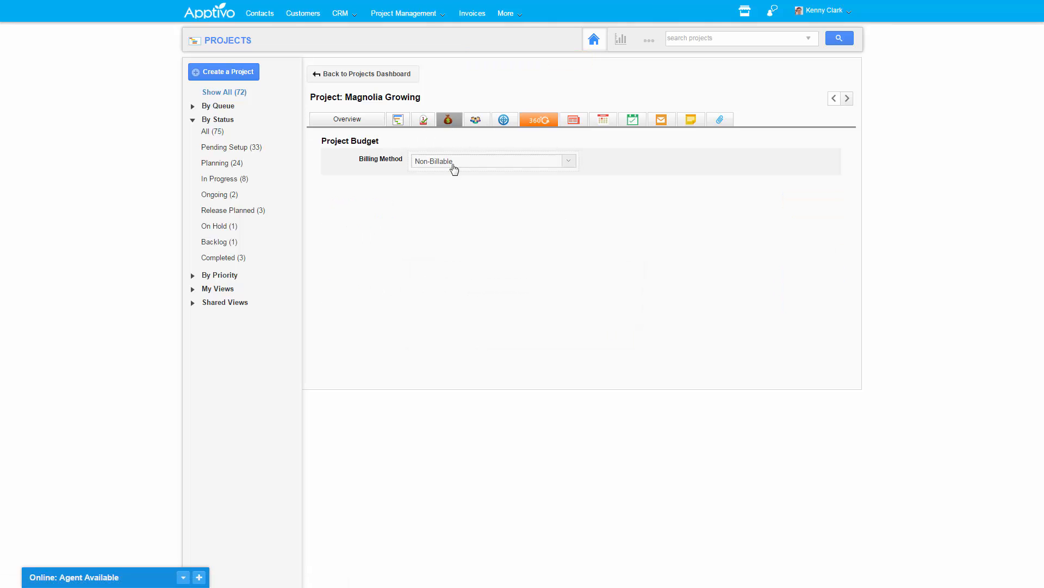
pyautogui.click(457, 204)
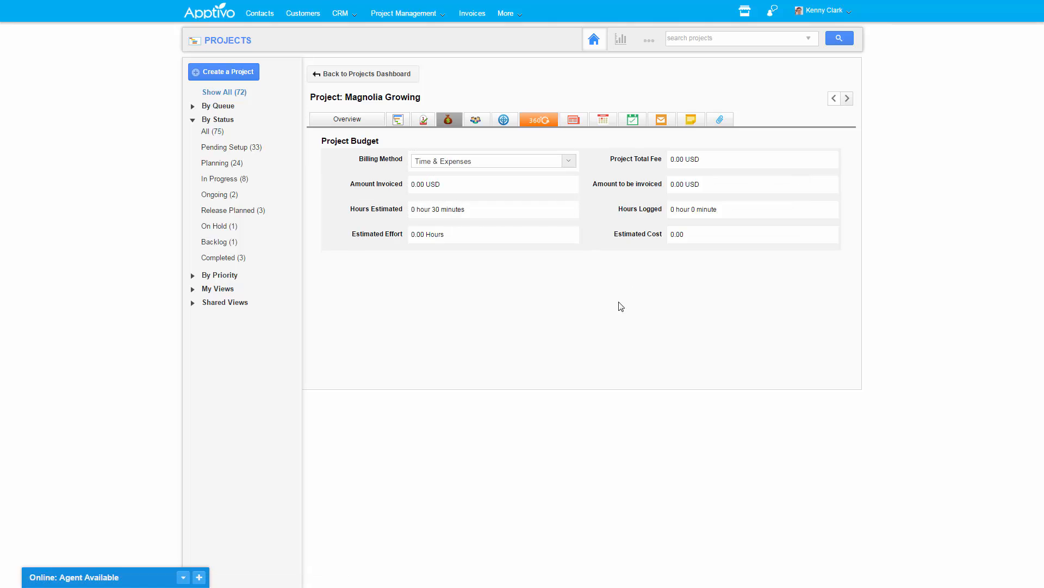
# - Return to the project's overview and look at the Generate options without choosing one
pyautogui.click(336, 121)
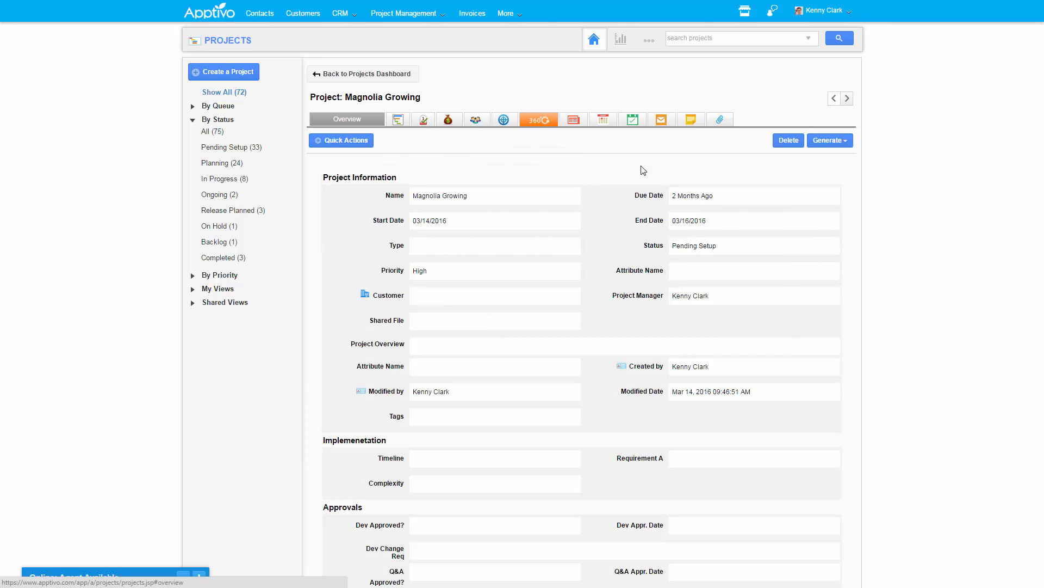
pyautogui.click(828, 141)
pyautogui.click(944, 267)
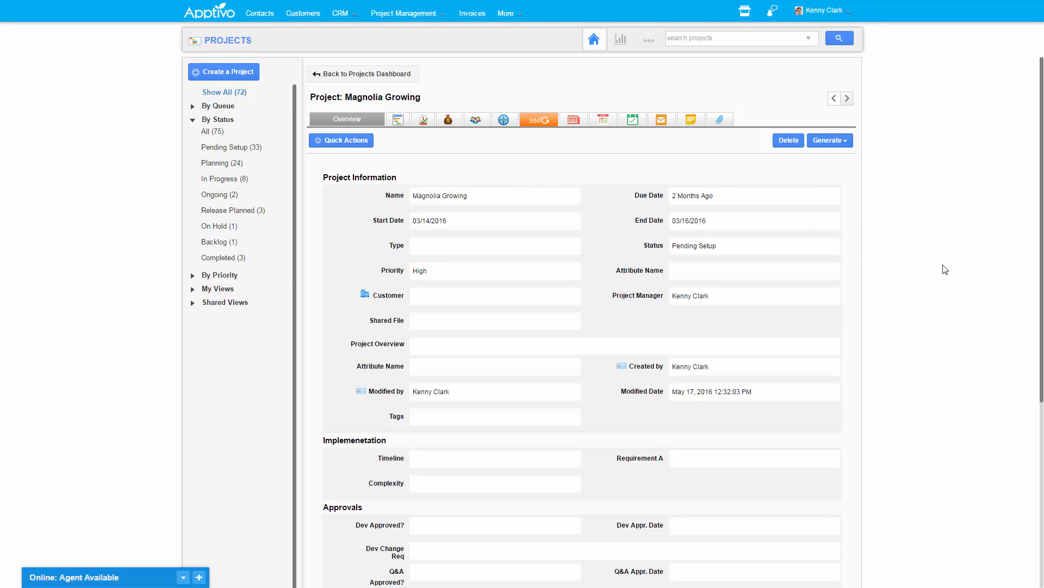
# - Switch to the Cases app, open the first listed case, and view its Service Level Agreement details
pyautogui.click(341, 13)
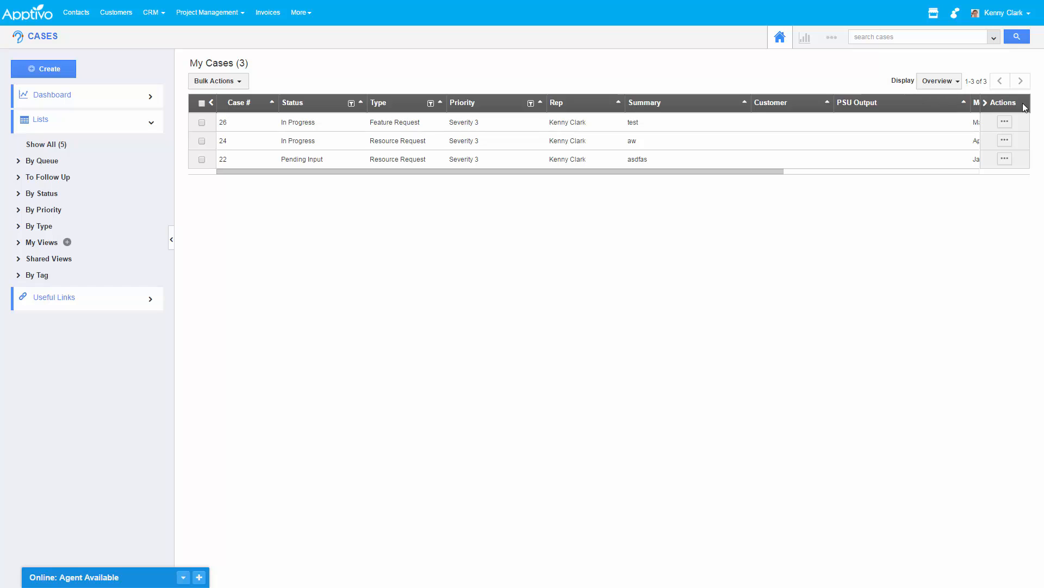
pyautogui.click(1005, 121)
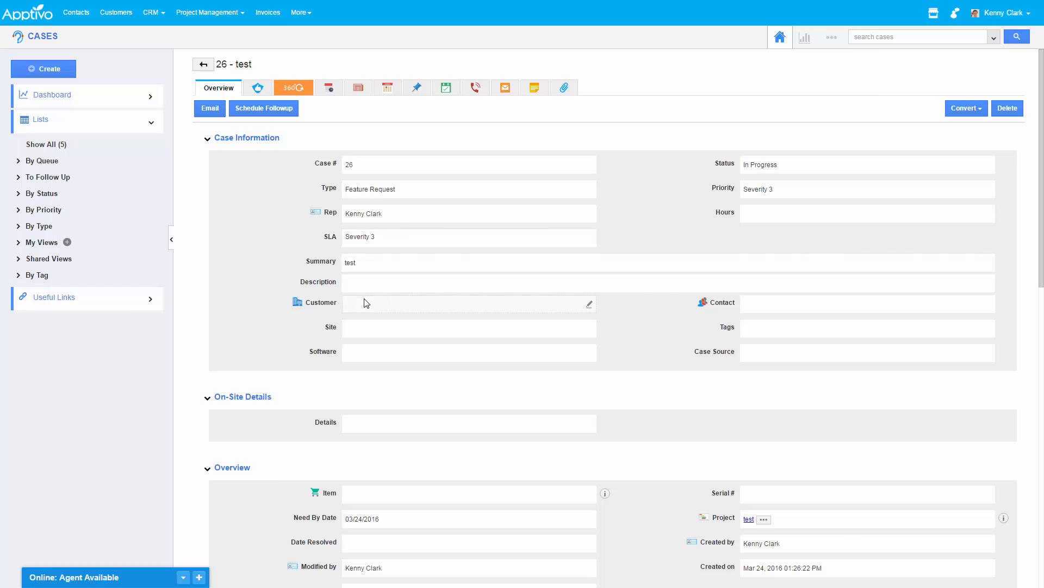
pyautogui.click(262, 93)
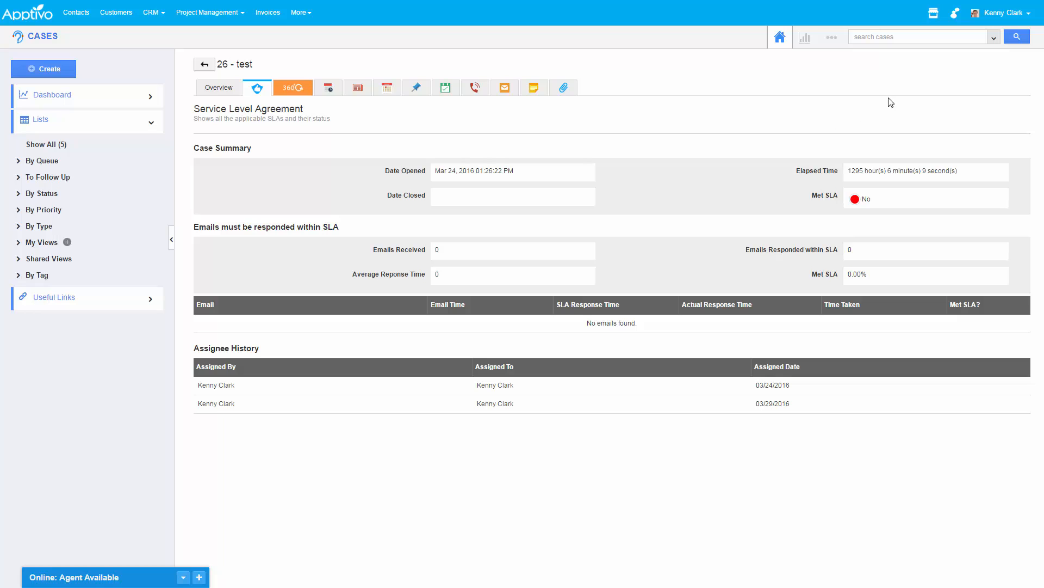
# - Open the Bronze agreement in the Cases app's SLA's settings and view its "Case is not closed" event without changing it
pyautogui.click(832, 37)
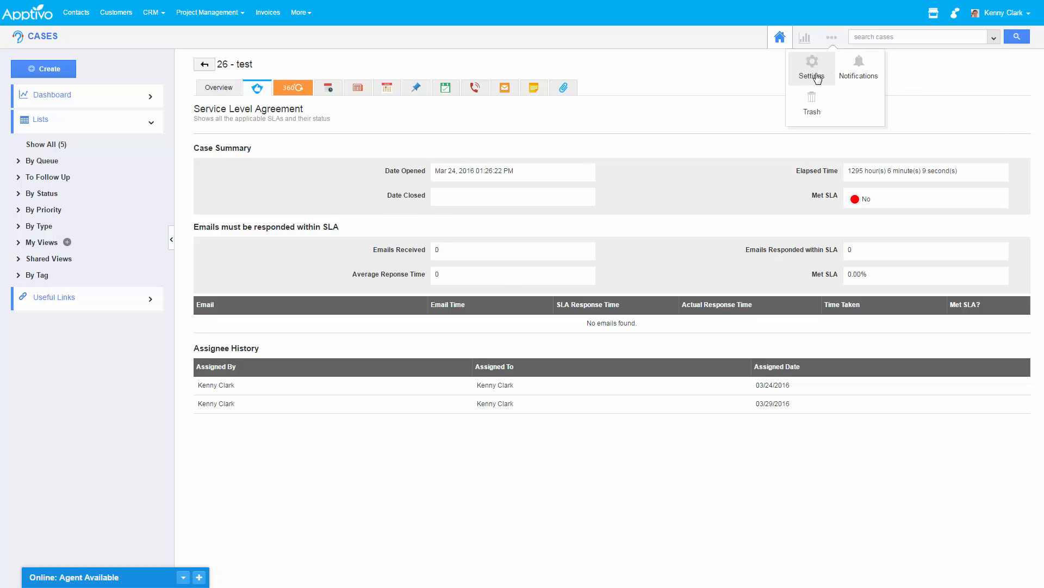
pyautogui.click(816, 77)
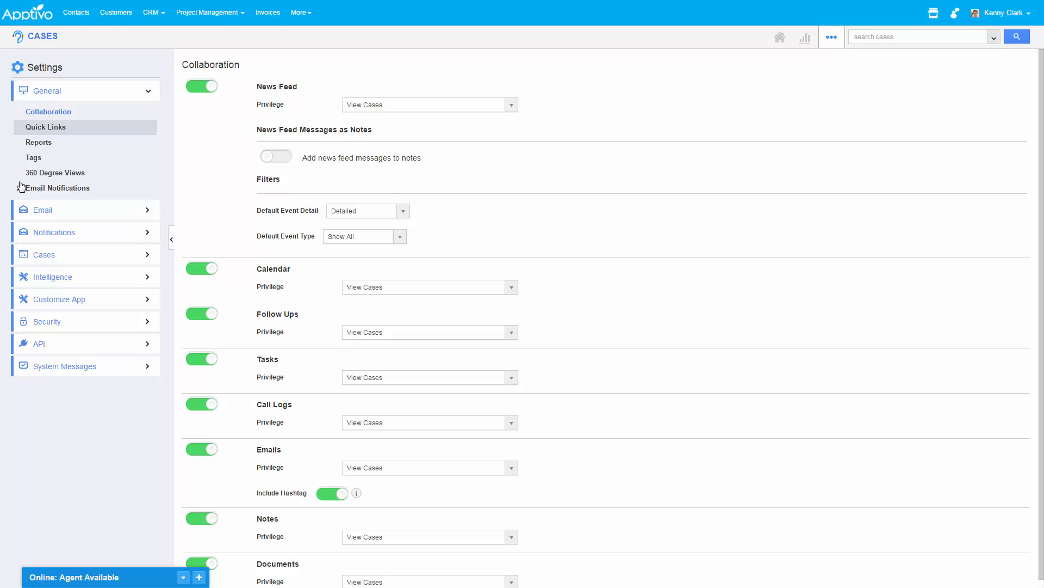
pyautogui.click(56, 256)
pyautogui.click(55, 392)
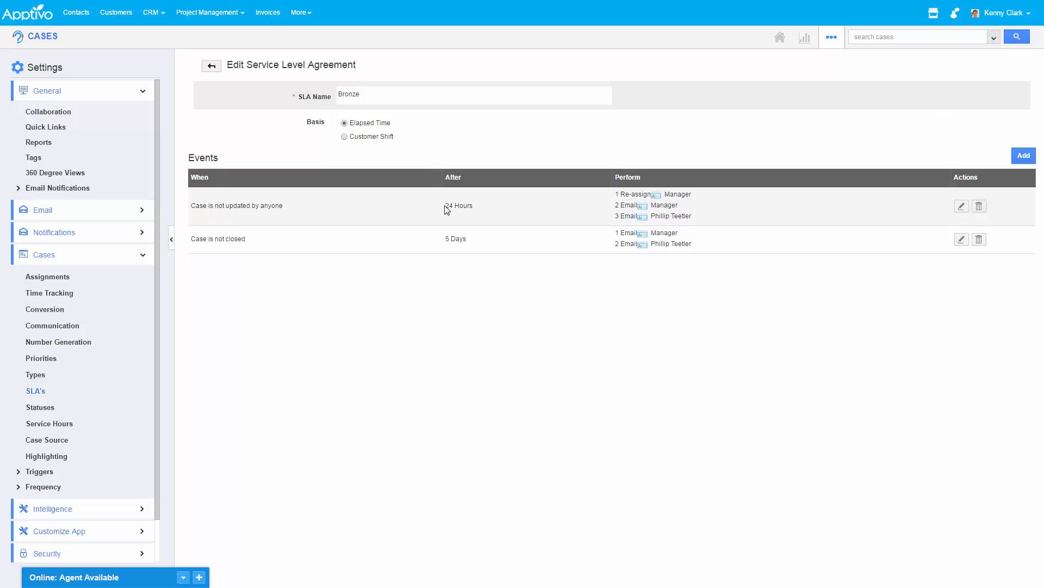
pyautogui.click(961, 238)
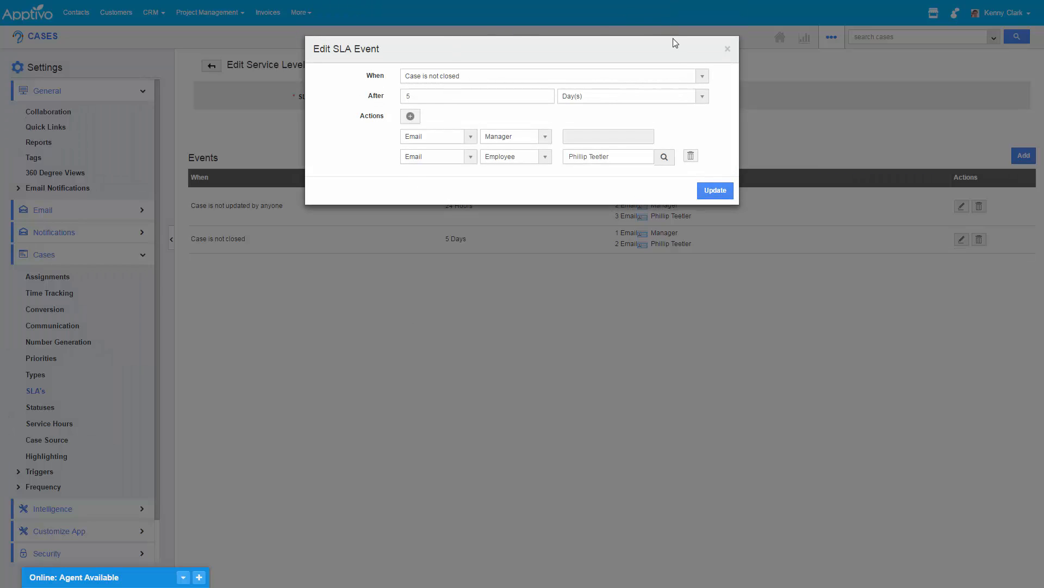
pyautogui.click(730, 49)
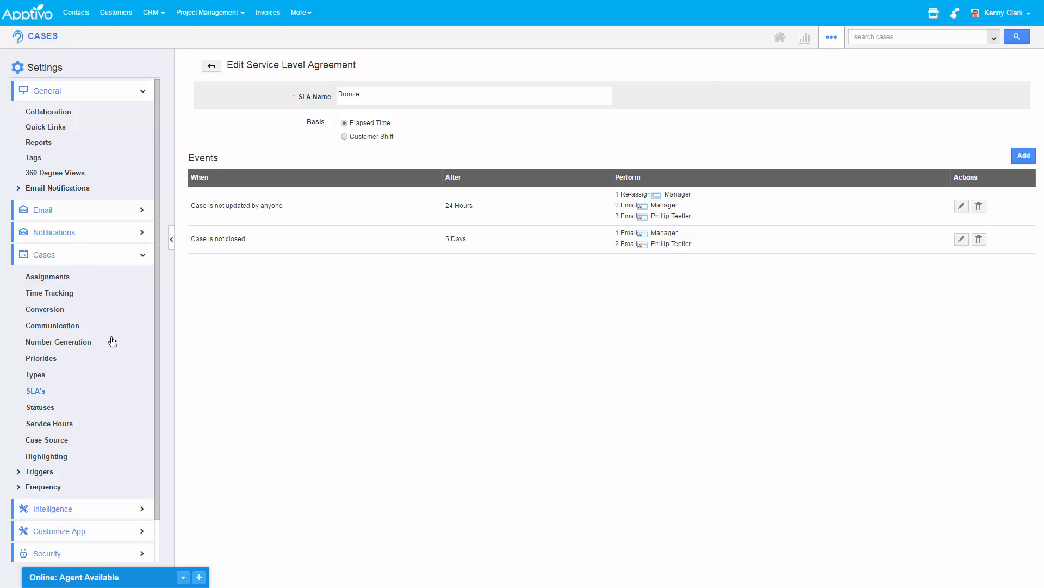
# - Start creating a new event-based trigger in the Cases app settings
pyautogui.click(43, 471)
pyautogui.scroll(-2, 87, 457)
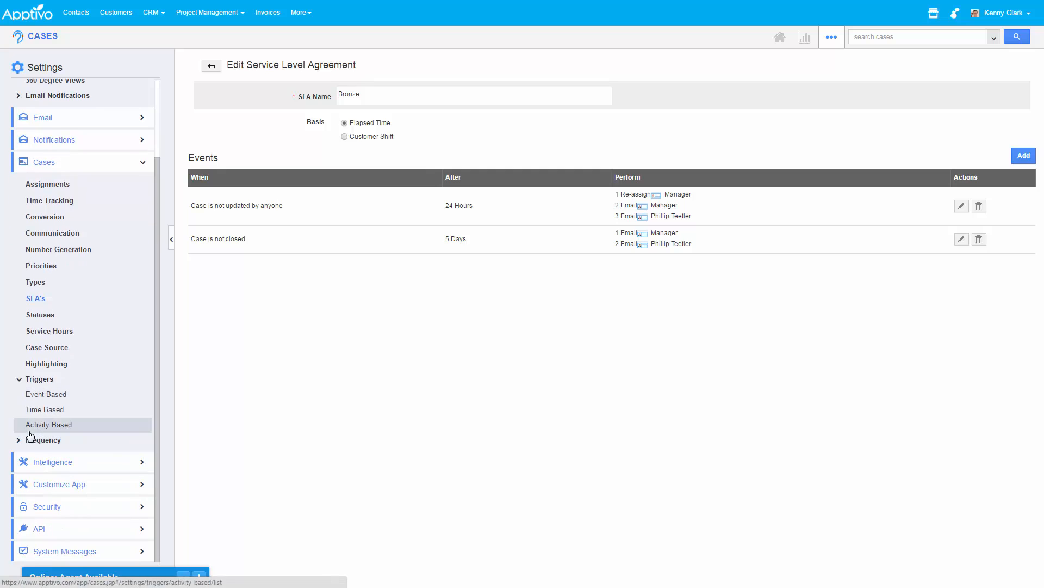
pyautogui.click(55, 395)
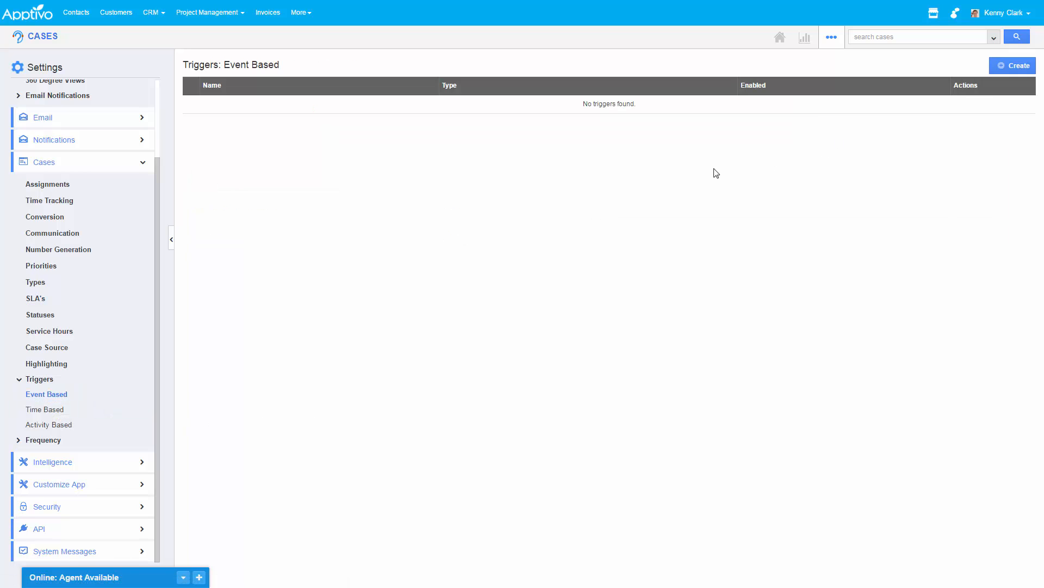
pyautogui.click(1008, 67)
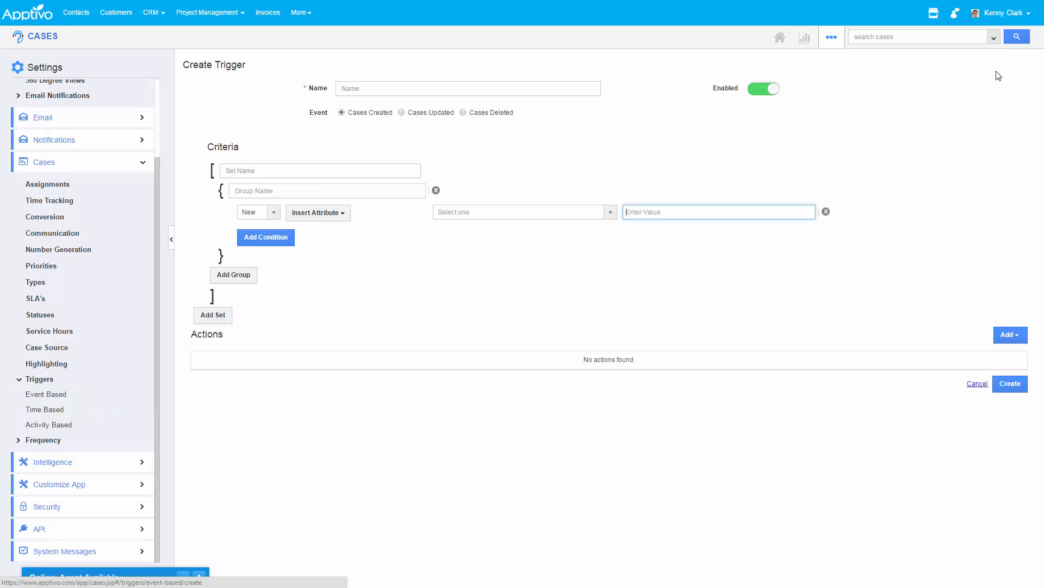
# - Set the trigger's first criteria condition to Old Status = Closed
pyautogui.click(445, 89)
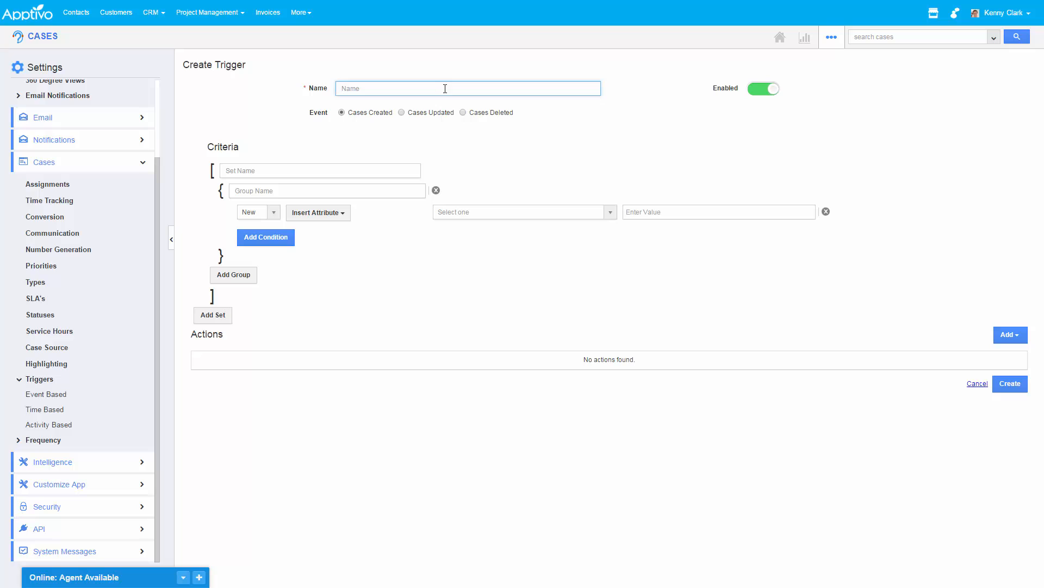
pyautogui.click(307, 215)
pyautogui.moveTo(312, 229)
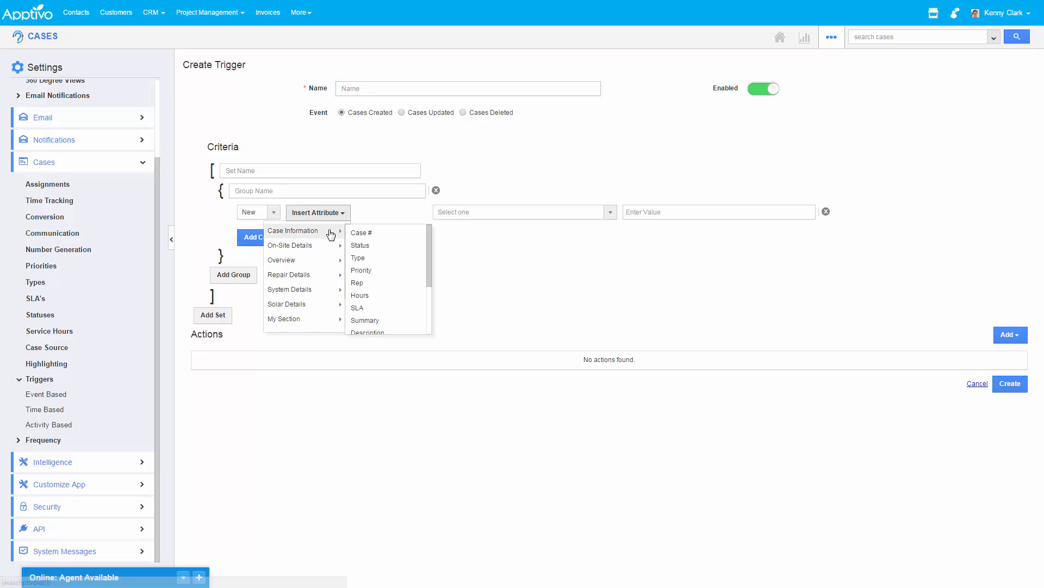
pyautogui.click(359, 245)
pyautogui.click(486, 216)
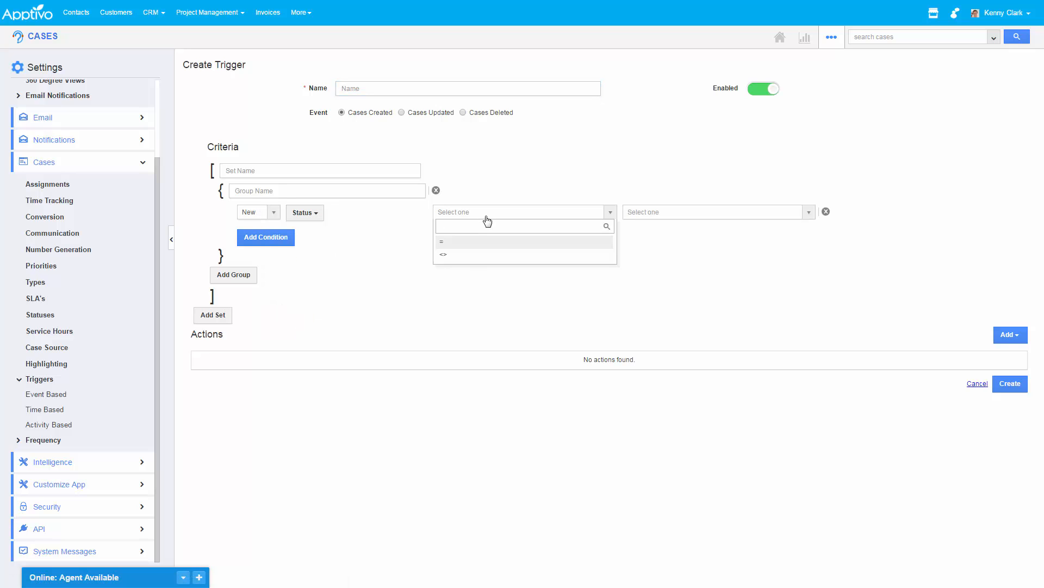
pyautogui.click(481, 241)
pyautogui.click(648, 213)
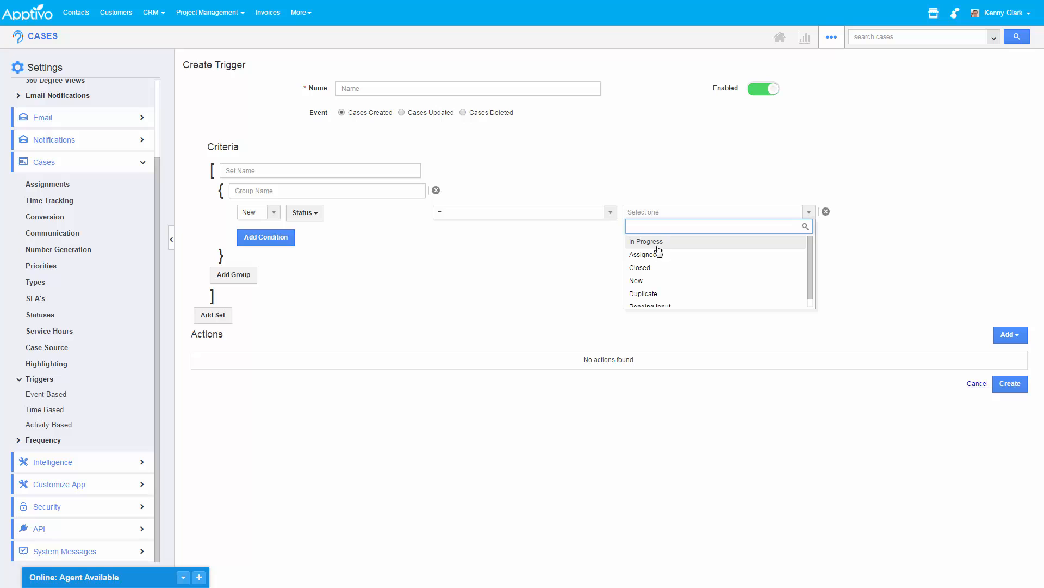
pyautogui.click(651, 267)
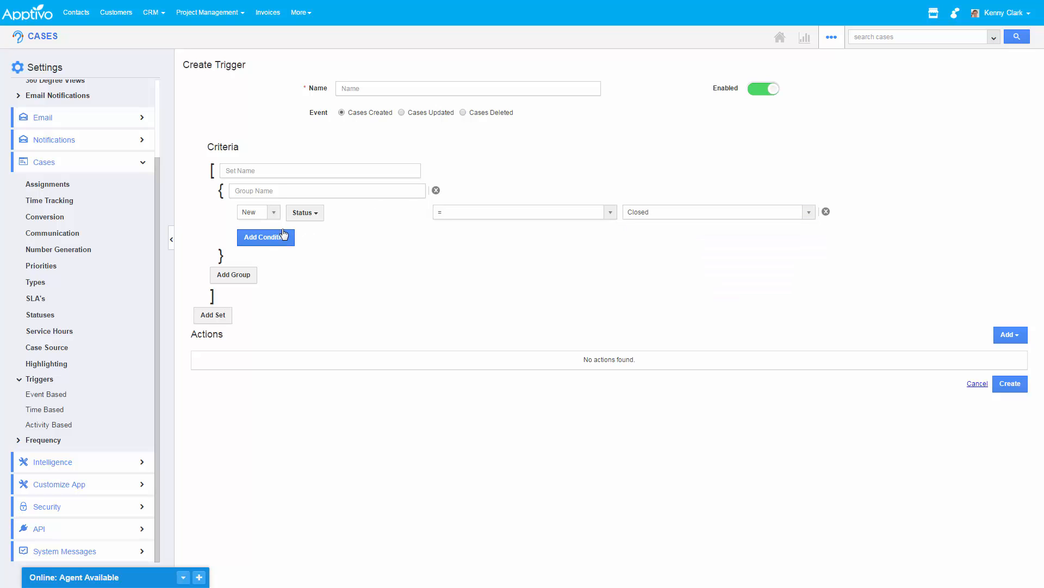
pyautogui.click(264, 212)
pyautogui.click(251, 242)
# - Set the trigger's event to Cases Updated and name the trigger "Notify on Closure"
pyautogui.click(402, 112)
pyautogui.click(400, 92)
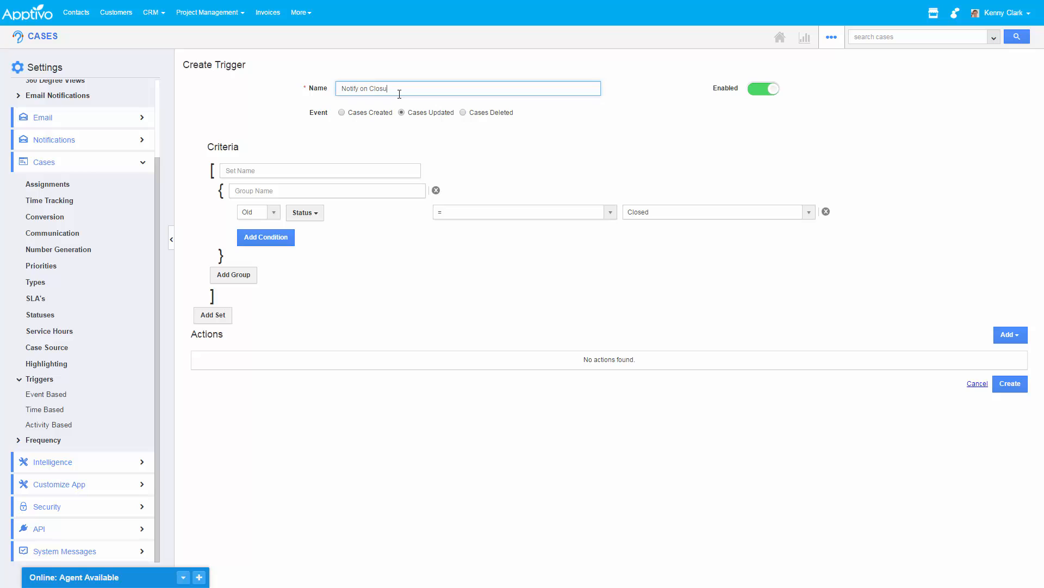
# - Add a second condition New Status = Closed, and change the first condition's operator to <>
pyautogui.click(265, 237)
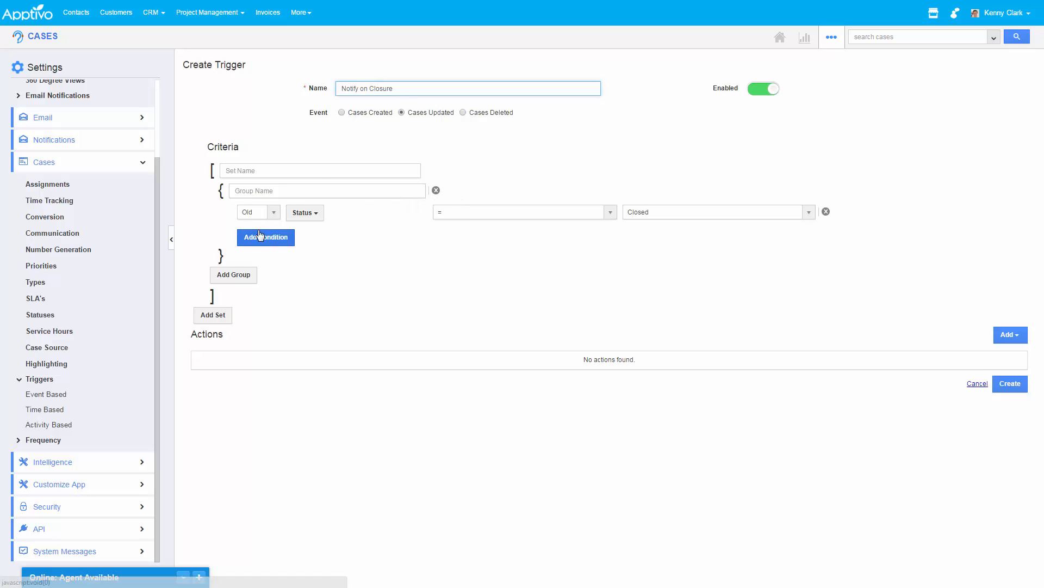
pyautogui.click(266, 234)
pyautogui.click(257, 272)
pyautogui.click(321, 233)
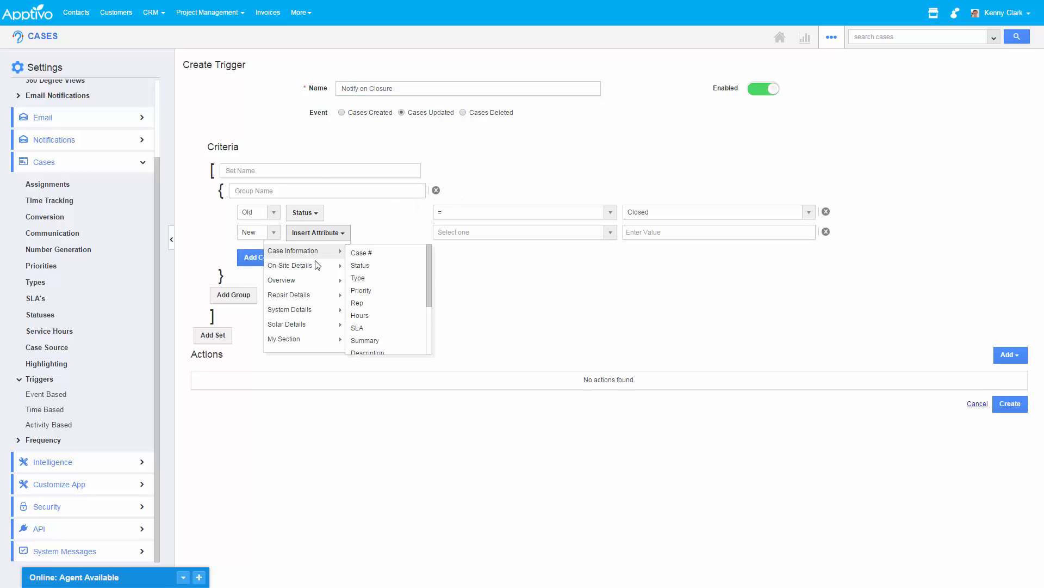
pyautogui.click(365, 266)
pyautogui.click(504, 236)
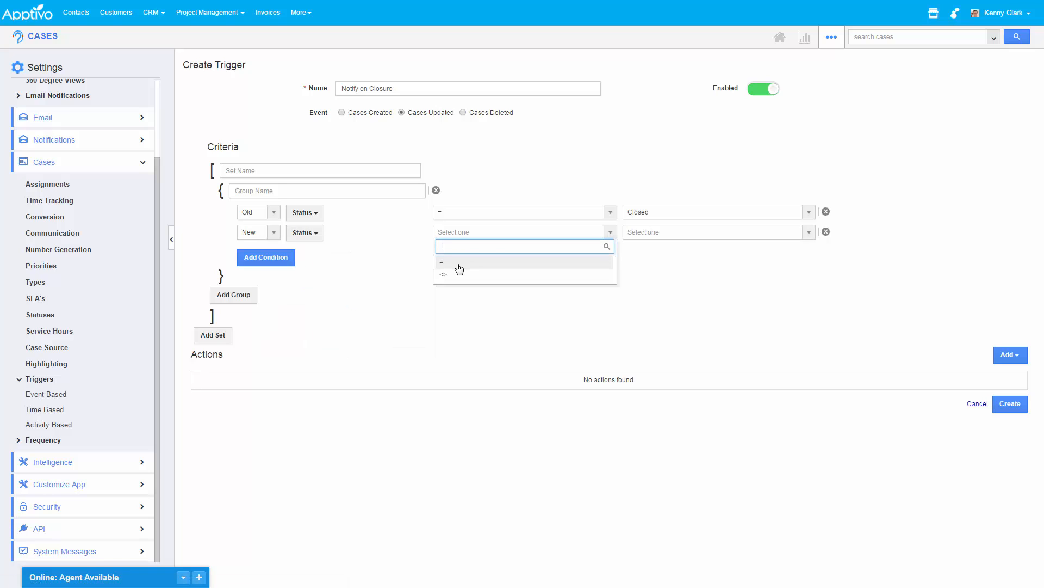
pyautogui.click(459, 270)
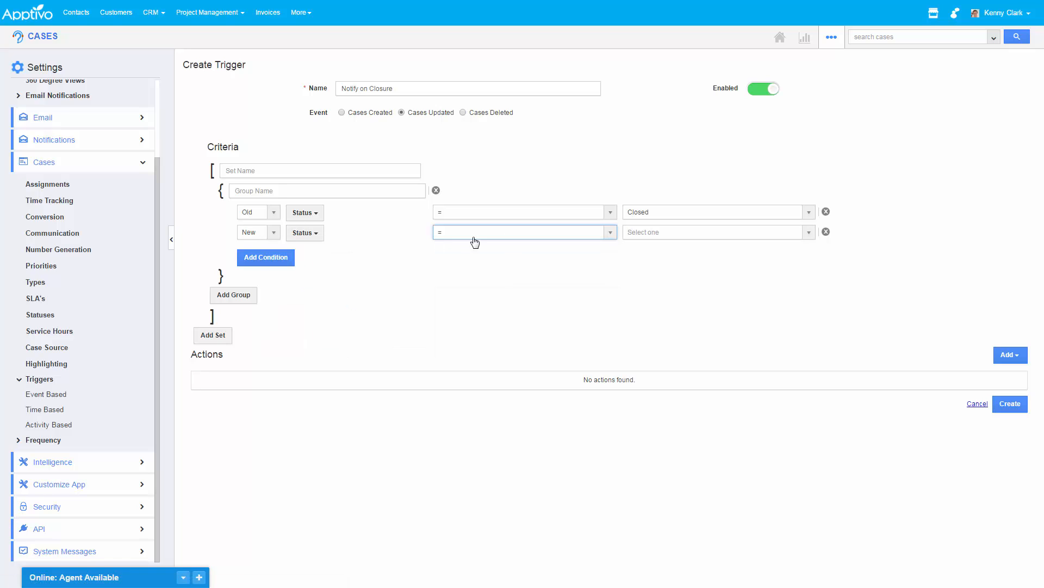
pyautogui.click(670, 233)
pyautogui.click(642, 288)
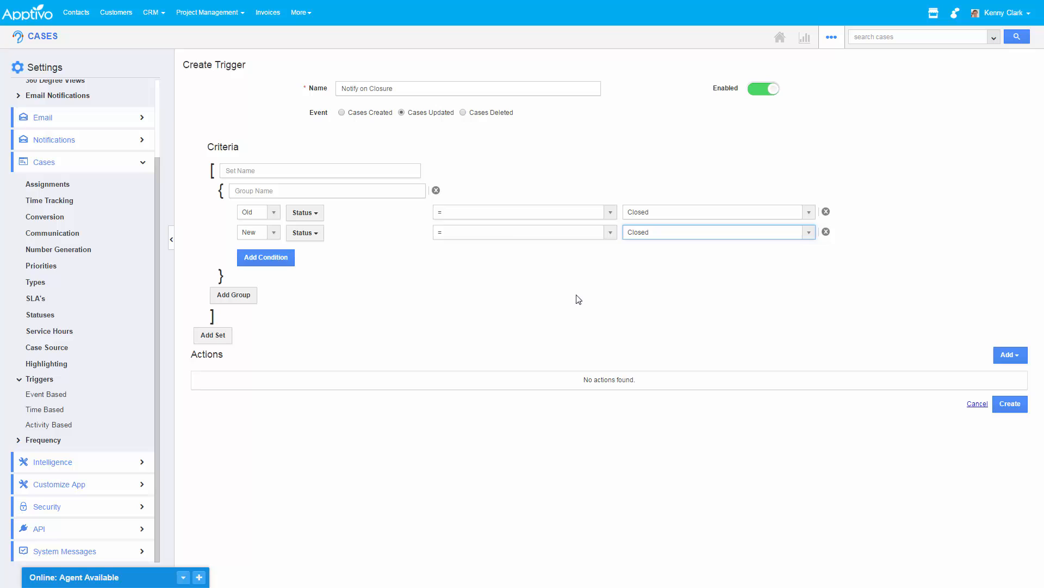
pyautogui.click(505, 219)
pyautogui.click(457, 259)
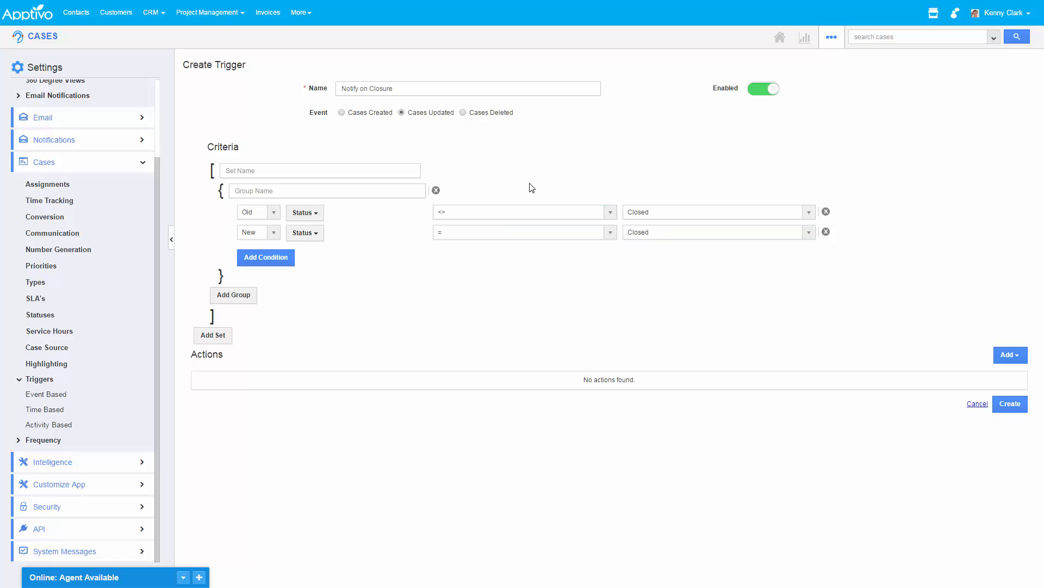
# - Add a third condition on the New Status attribute with the = operator
pyautogui.click(275, 260)
pyautogui.click(259, 262)
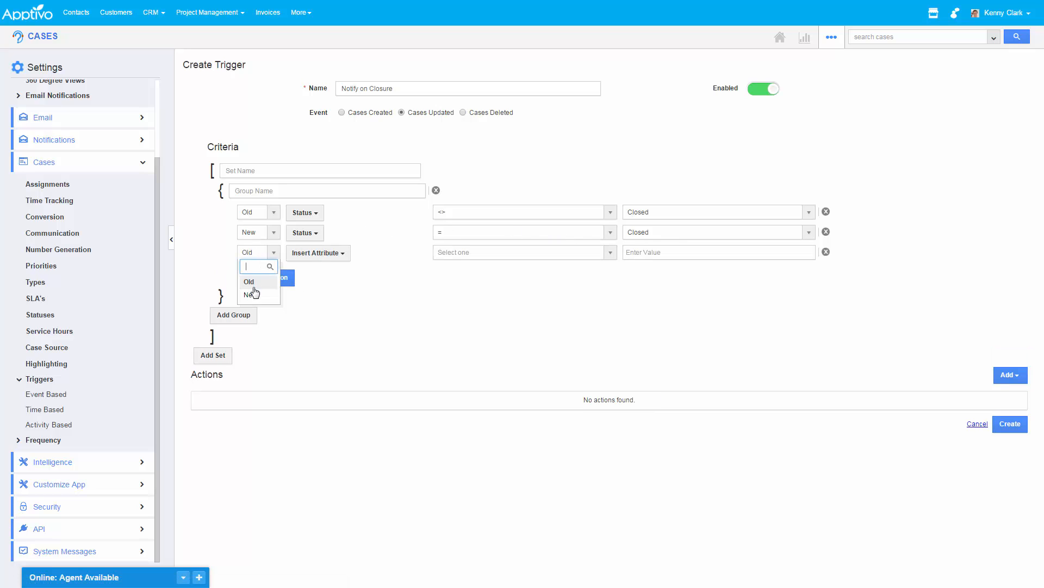
pyautogui.click(251, 290)
pyautogui.click(327, 253)
pyautogui.moveTo(303, 294)
pyautogui.moveTo(310, 272)
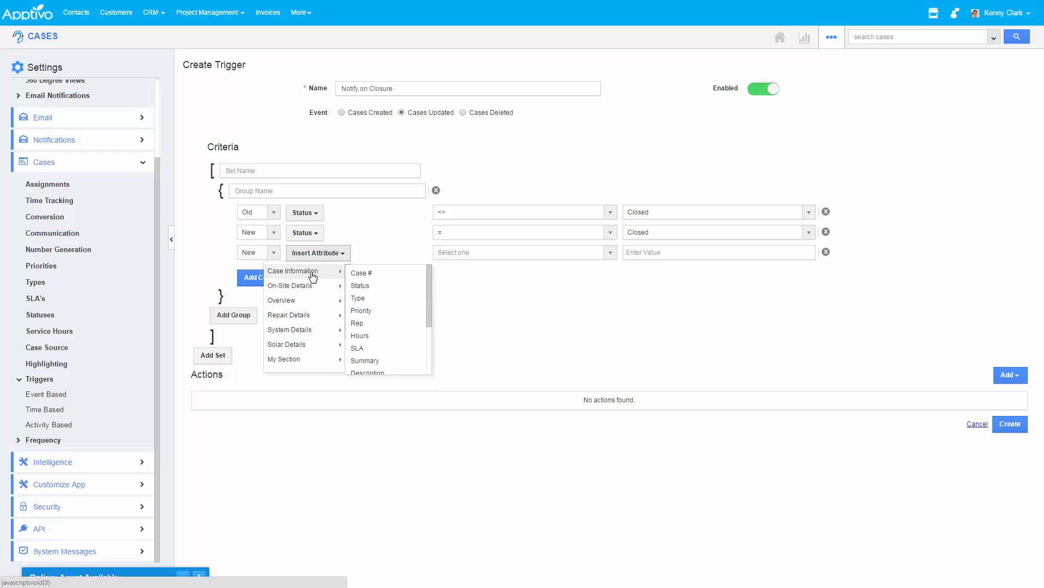
pyautogui.click(358, 285)
pyautogui.click(459, 252)
pyautogui.click(463, 284)
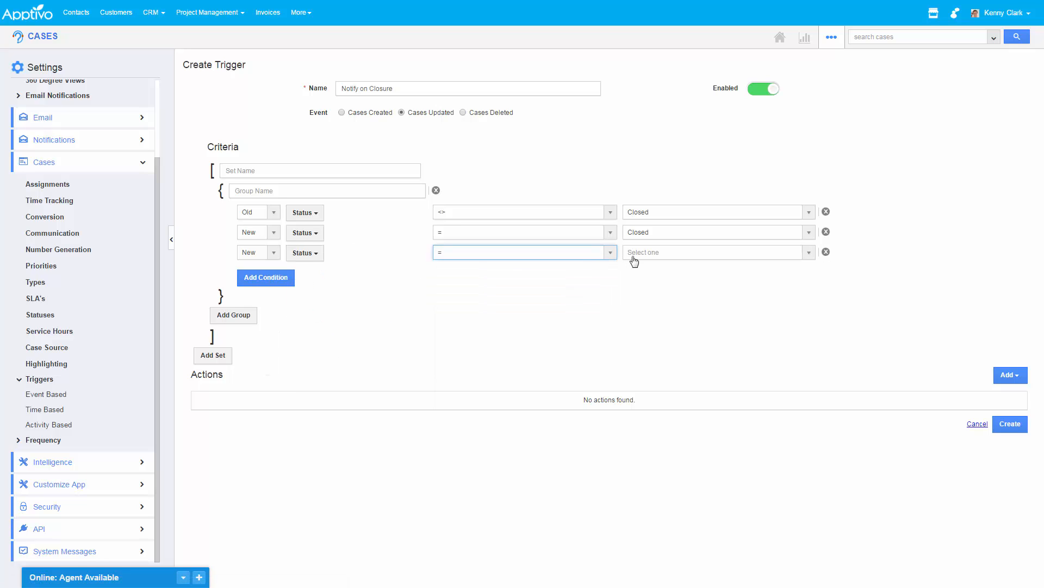
pyautogui.click(629, 255)
pyautogui.click(374, 265)
# - Change the third condition to check that Priority = Severity 1
pyautogui.click(300, 252)
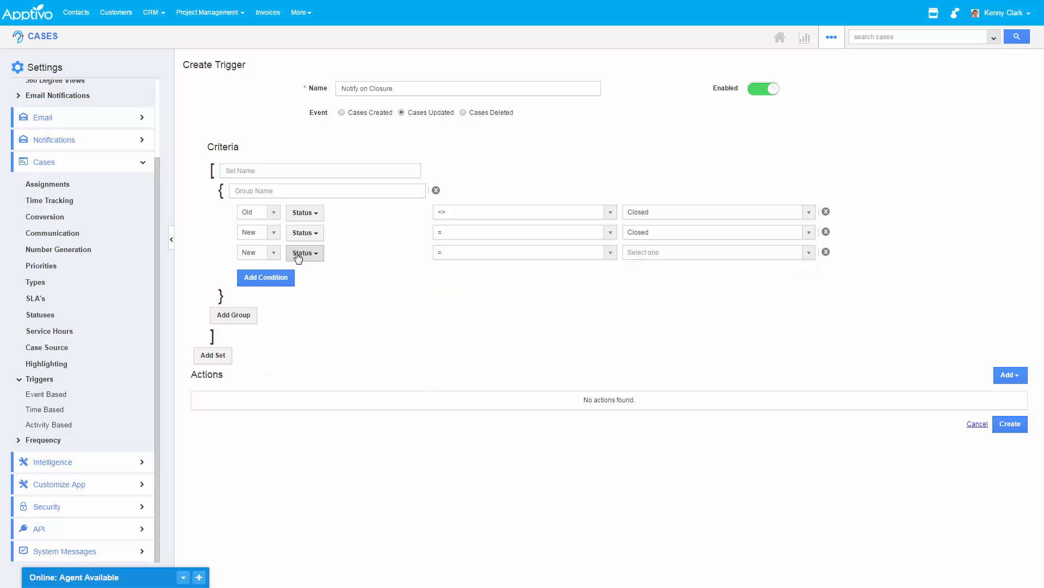
pyautogui.moveTo(294, 270)
pyautogui.click(343, 311)
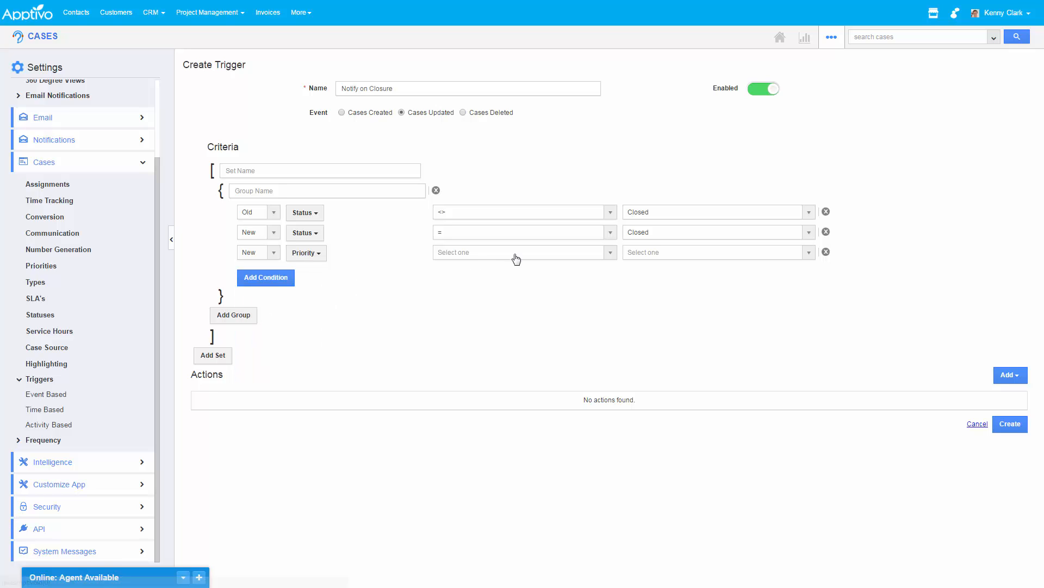
pyautogui.click(512, 254)
pyautogui.click(478, 287)
pyautogui.click(628, 255)
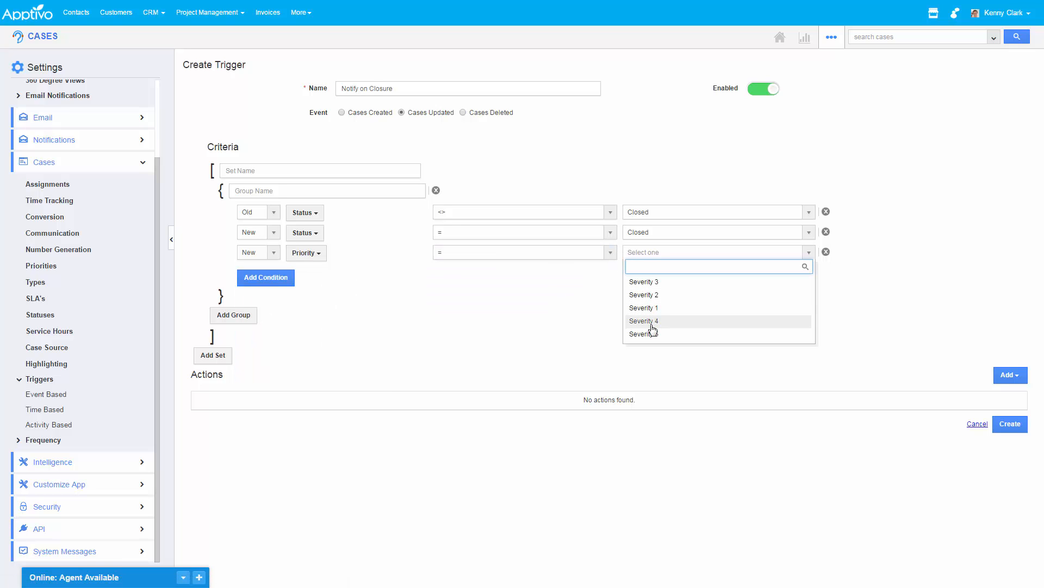
pyautogui.click(646, 308)
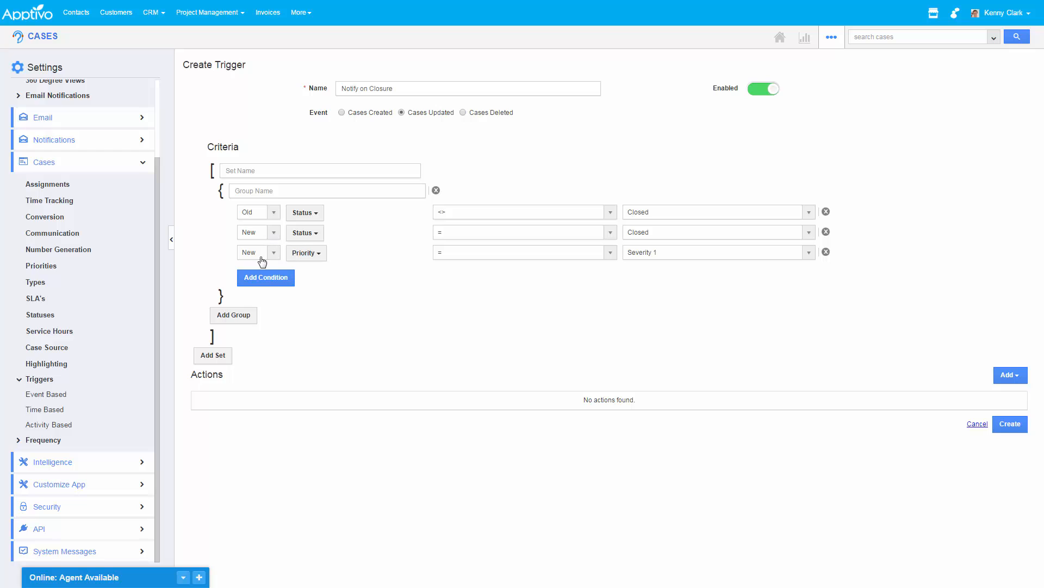
# - Start a Send Email action for the trigger and choose the Case Closed email template
pyautogui.click(1005, 377)
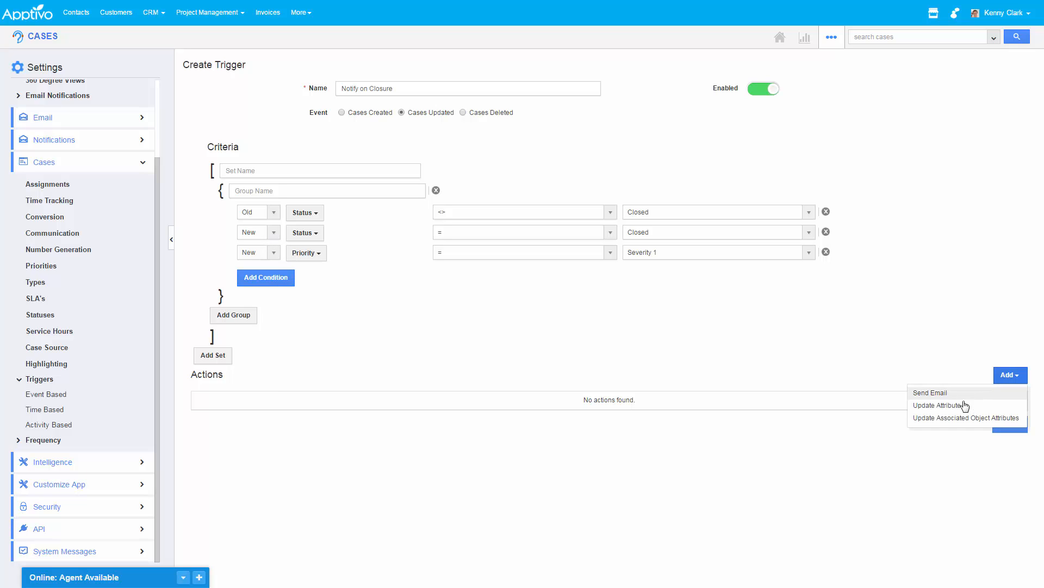
pyautogui.click(928, 392)
pyautogui.click(617, 136)
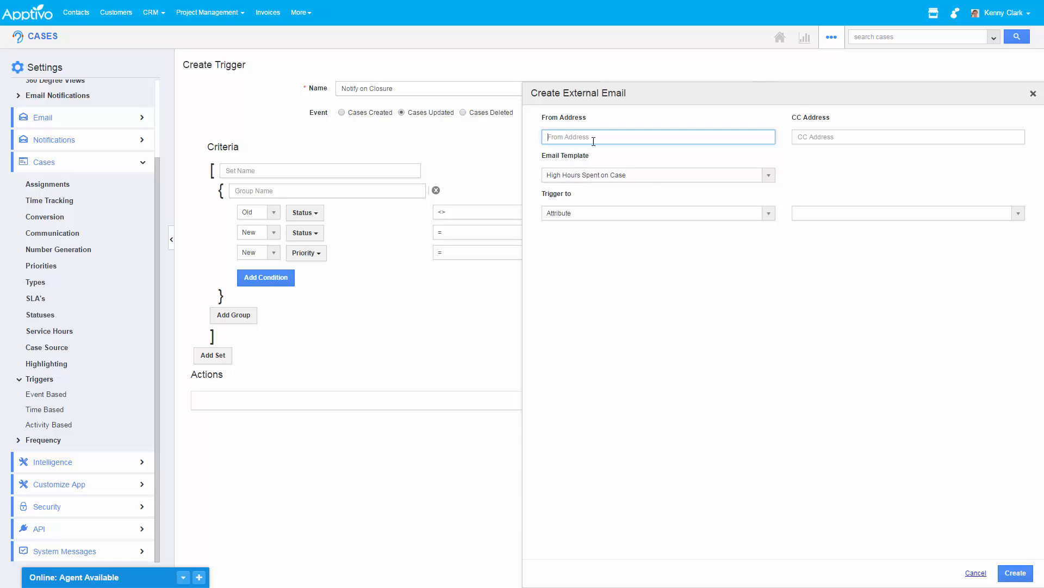
pyautogui.click(618, 175)
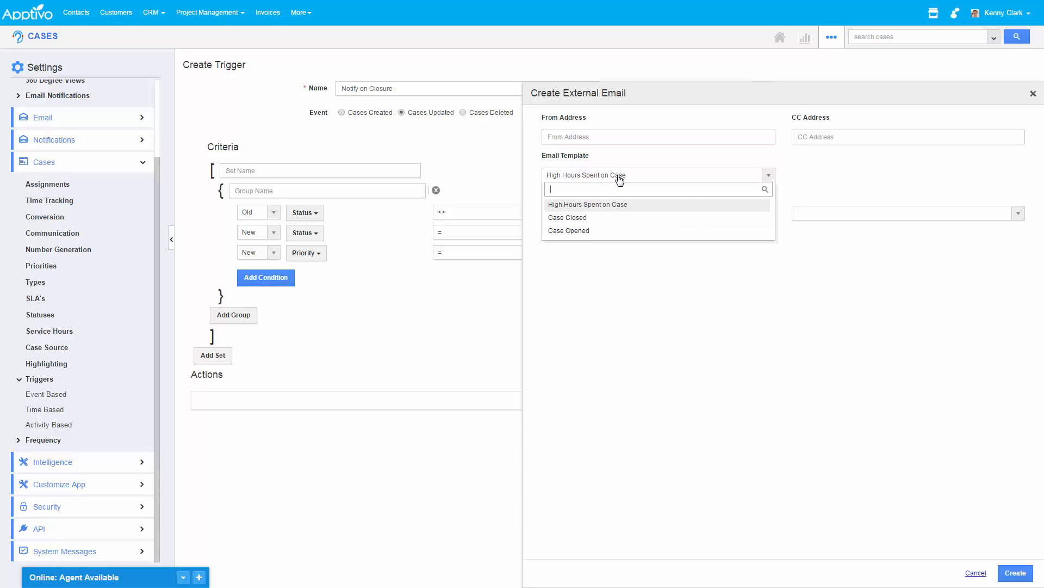
pyautogui.click(592, 234)
pyautogui.click(599, 175)
pyautogui.click(586, 217)
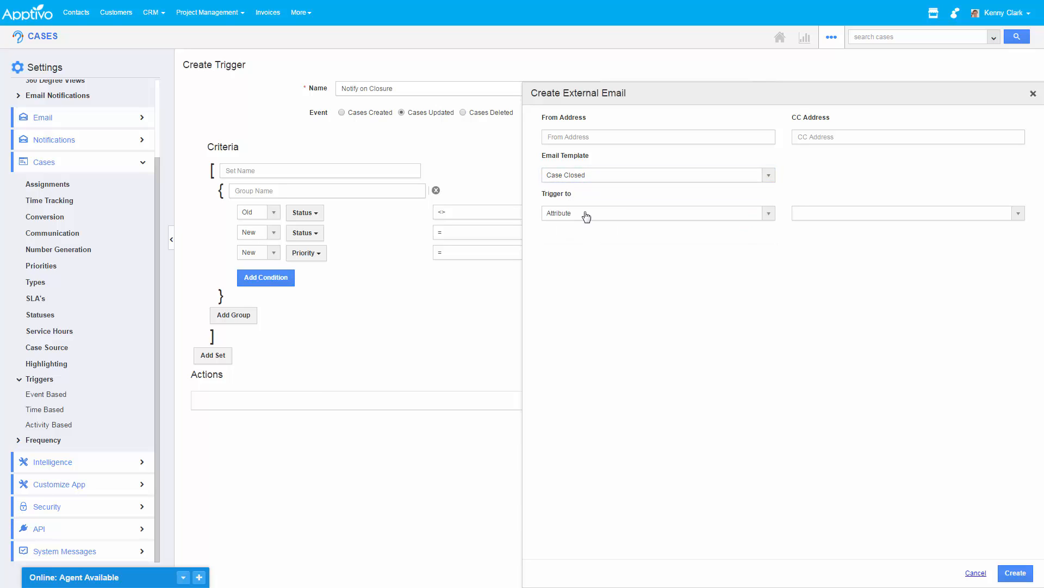
# - Look through the Trigger to types and the recipients available for the Attribute type
pyautogui.click(586, 214)
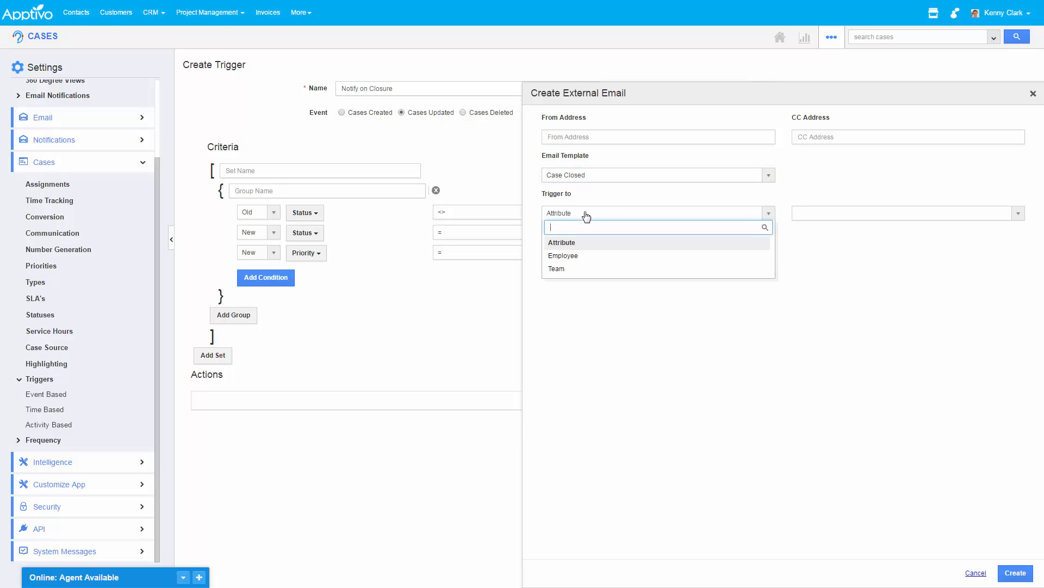
pyautogui.click(591, 256)
pyautogui.click(695, 212)
pyautogui.click(569, 242)
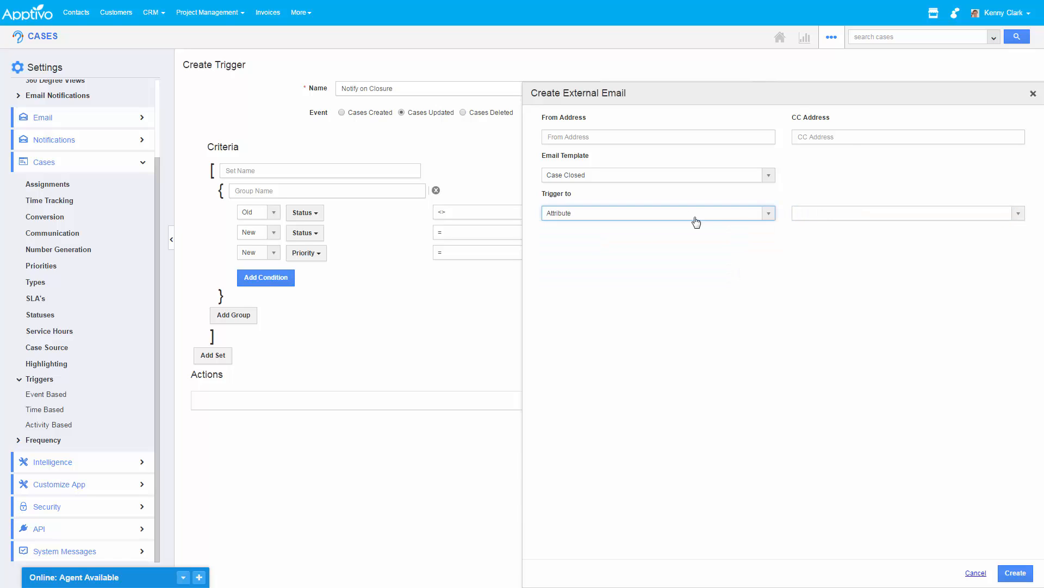
pyautogui.click(822, 213)
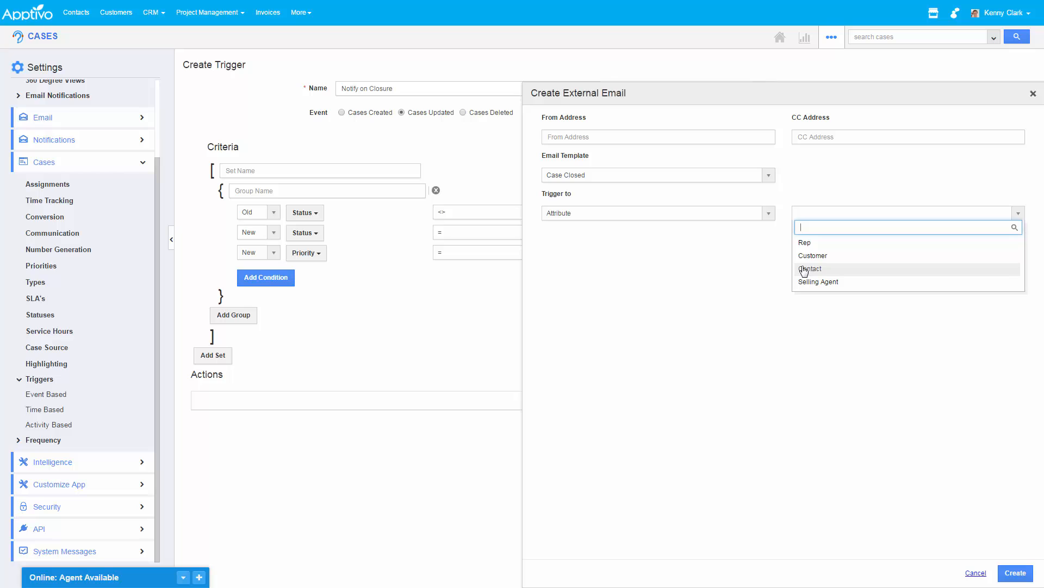
# - Set the email's Trigger to option to Employee, pick the employee as recipient, and create the email action
pyautogui.click(727, 212)
pyautogui.click(727, 212)
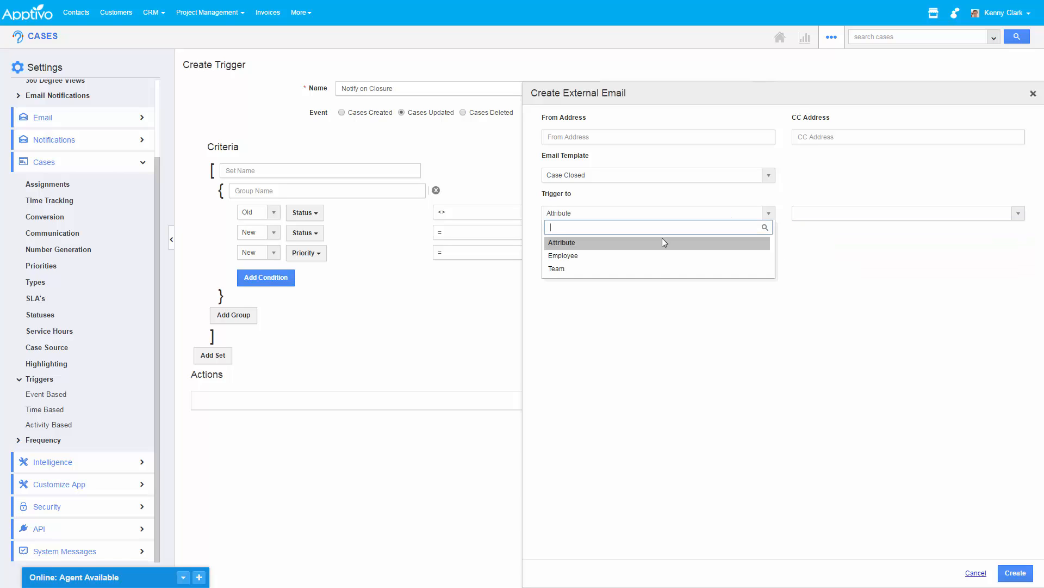
pyautogui.click(655, 256)
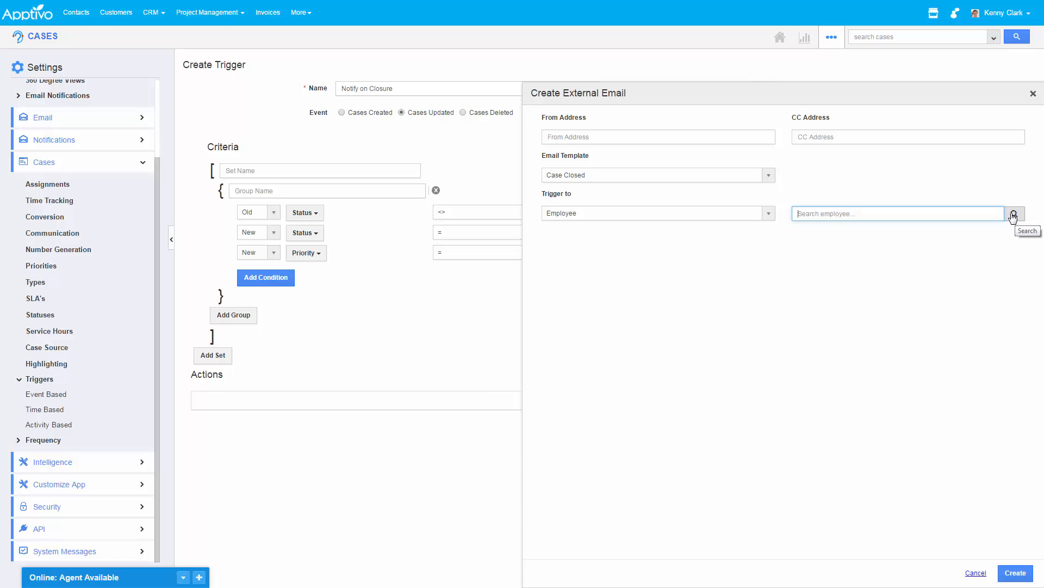
pyautogui.write('susa')
pyautogui.click(1014, 230)
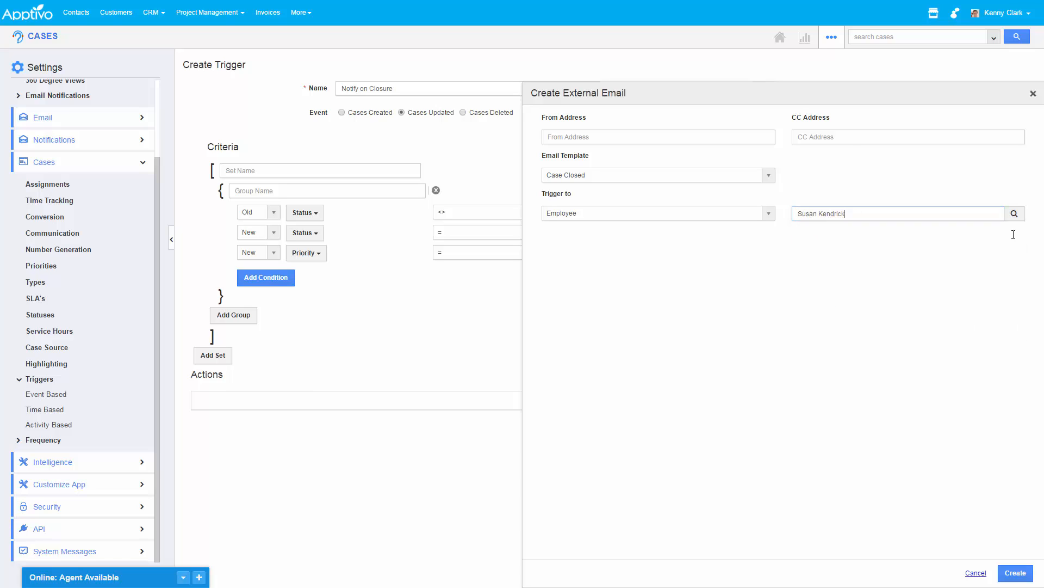
pyautogui.click(1013, 572)
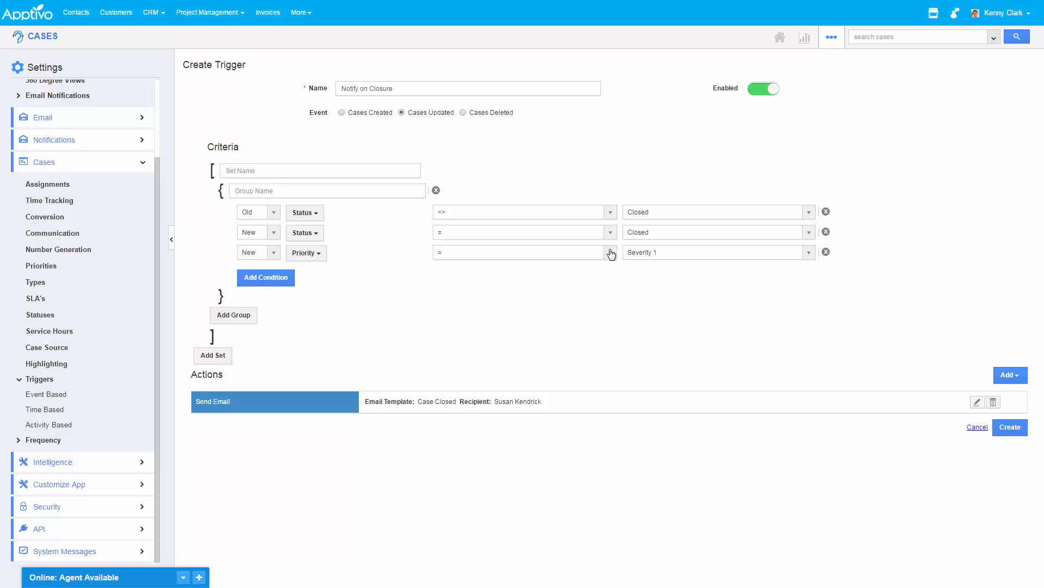
# - Name the criteria set s1 and its group g1, and create the trigger
pyautogui.click(1019, 434)
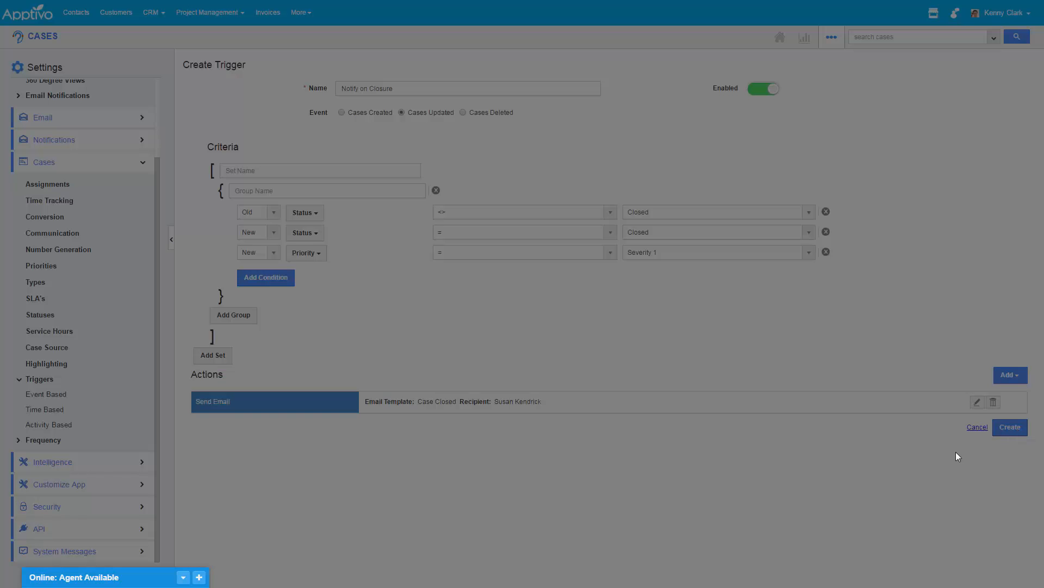
pyautogui.click(668, 133)
pyautogui.click(300, 174)
pyautogui.write('s1')
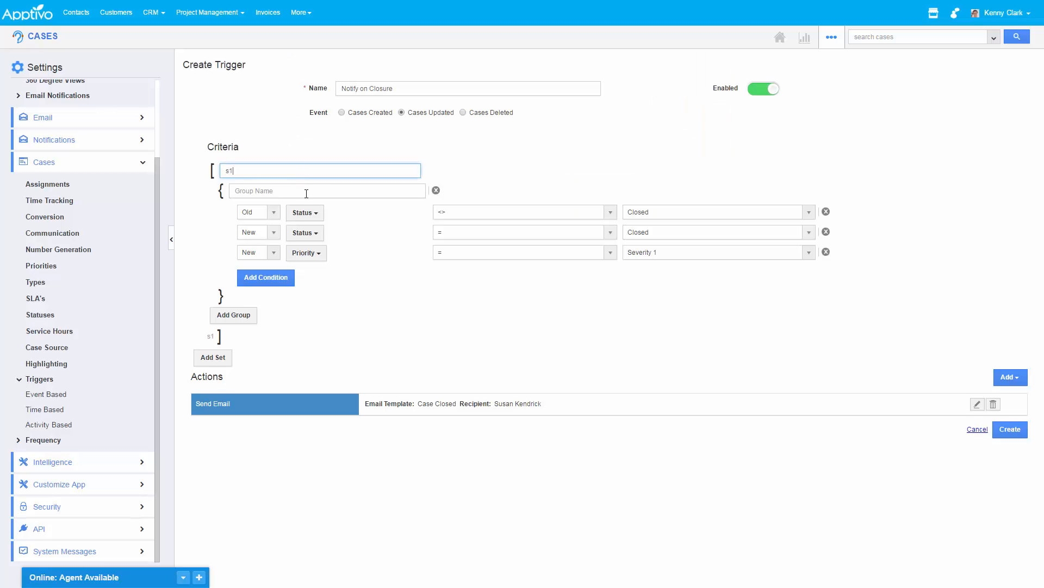
pyautogui.click(302, 188)
pyautogui.write('g1')
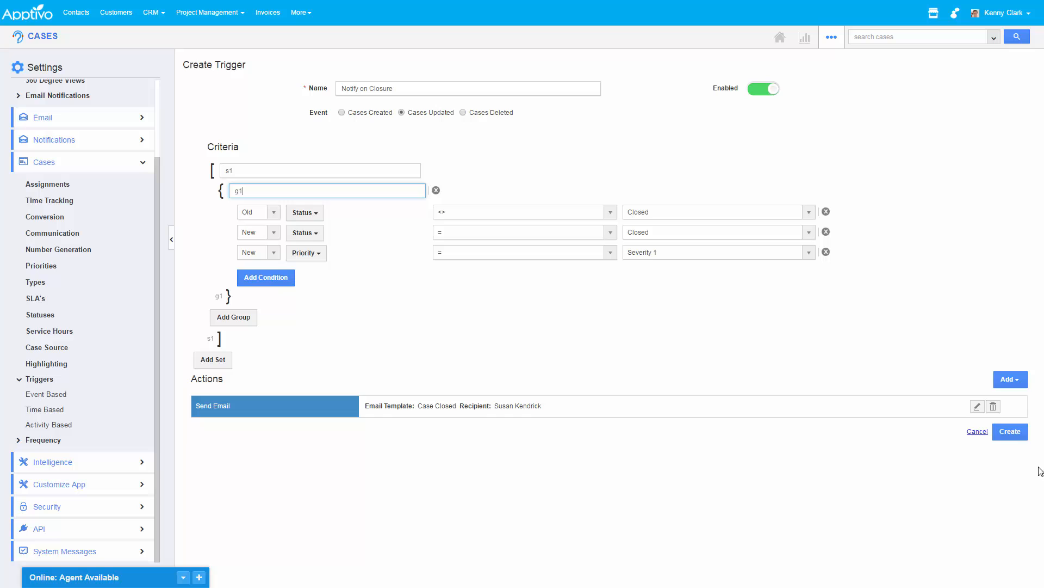
pyautogui.click(1015, 436)
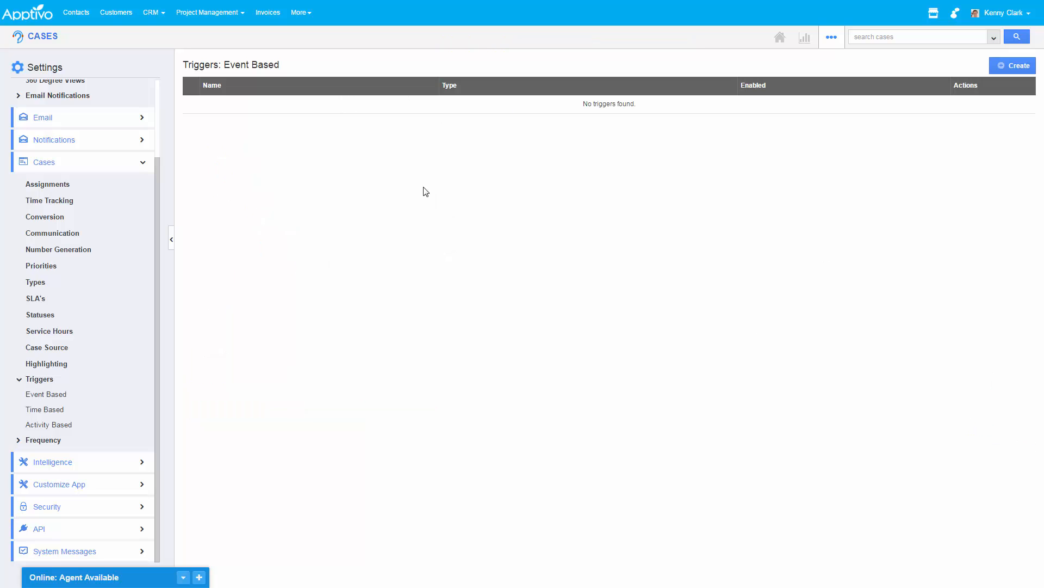
# - Leave the settings and return to the Cases app's My Cases list
pyautogui.click(44, 38)
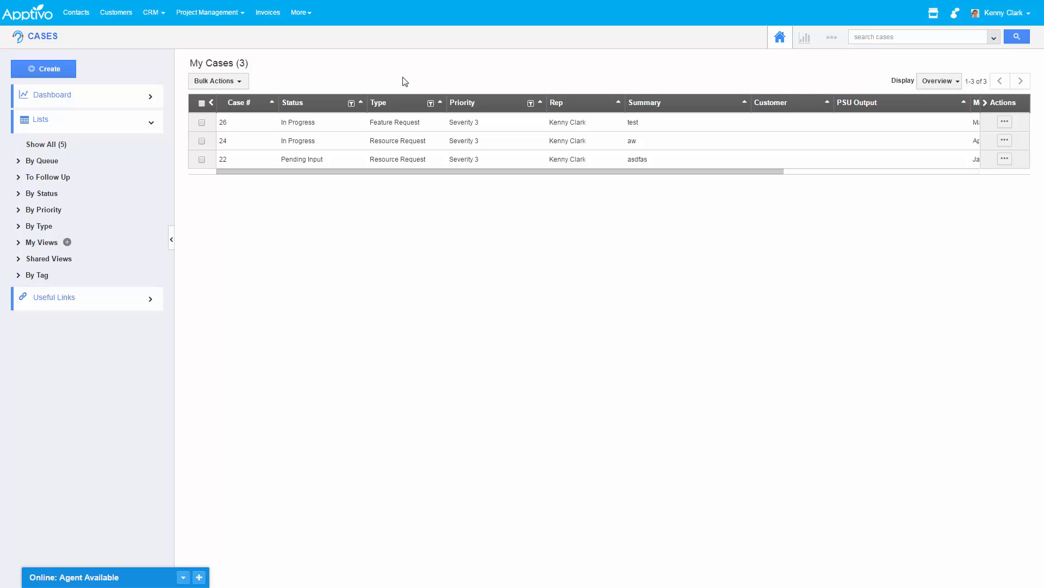
# - Open the Apptivo website in a new browser tab and show it full screen
pyautogui.press('F11')
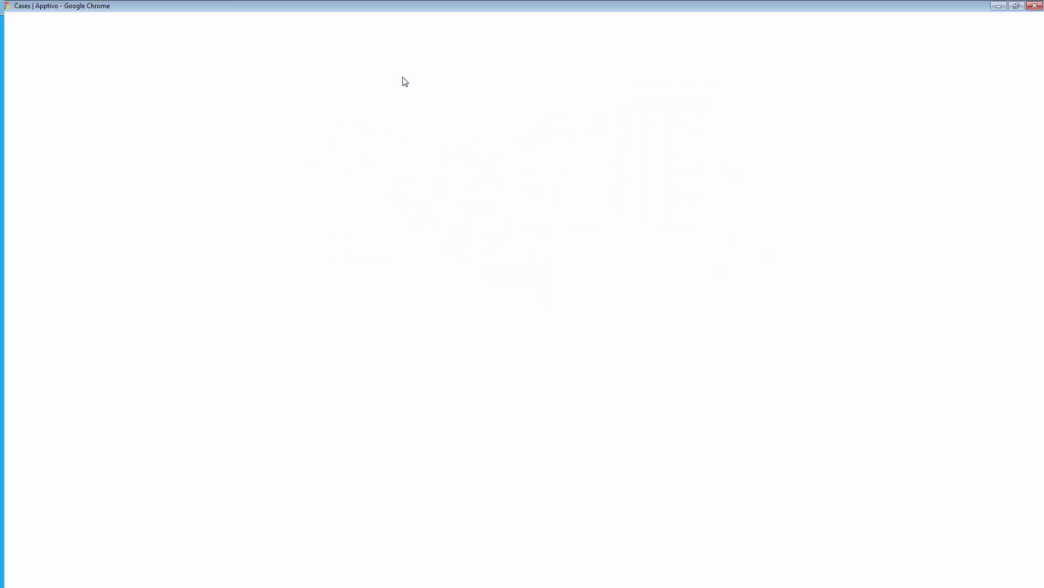
pyautogui.hotkey('ctrl', 't')
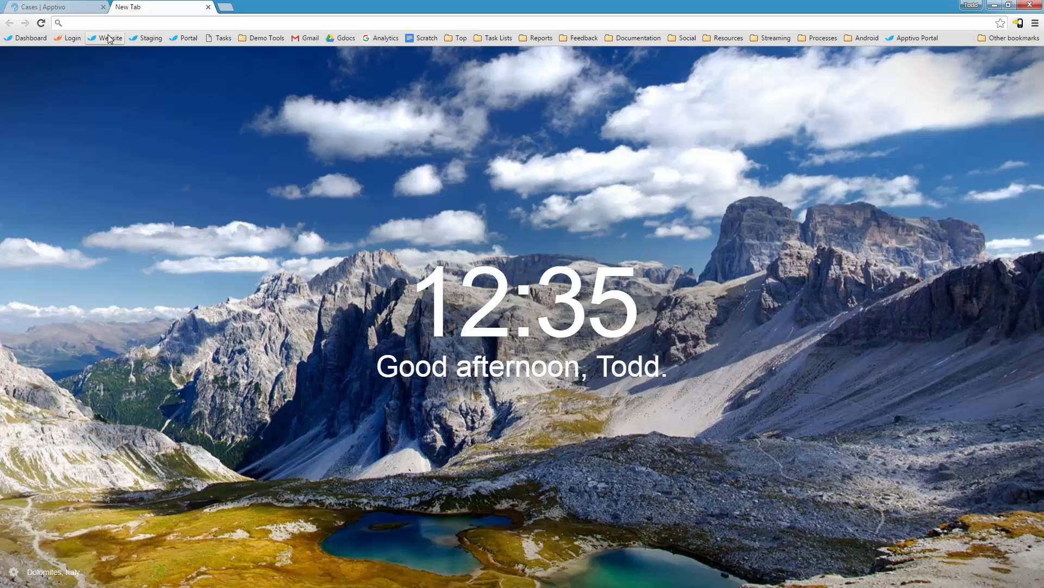
pyautogui.click(108, 38)
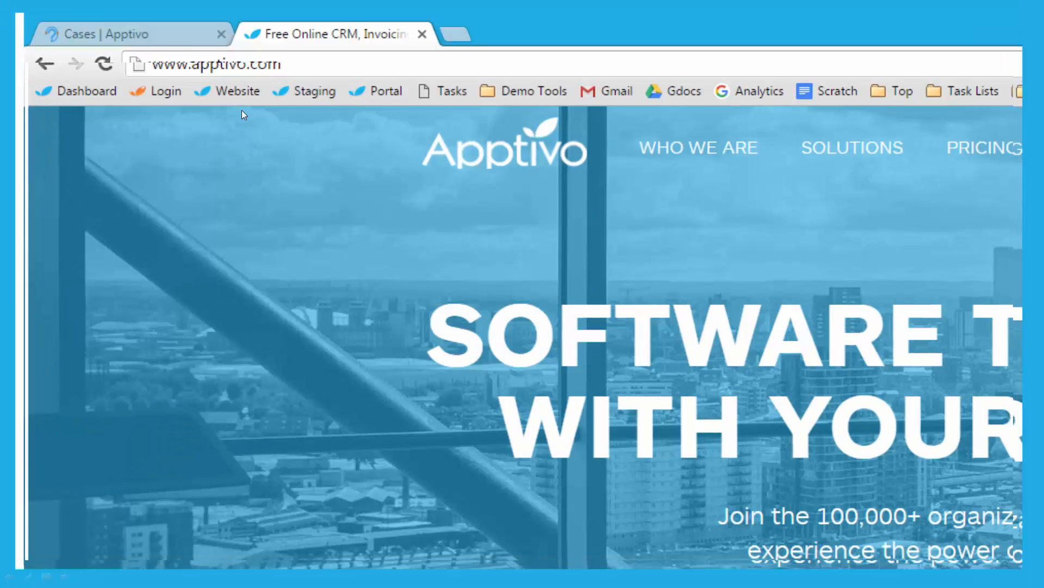
pyautogui.press('F11')
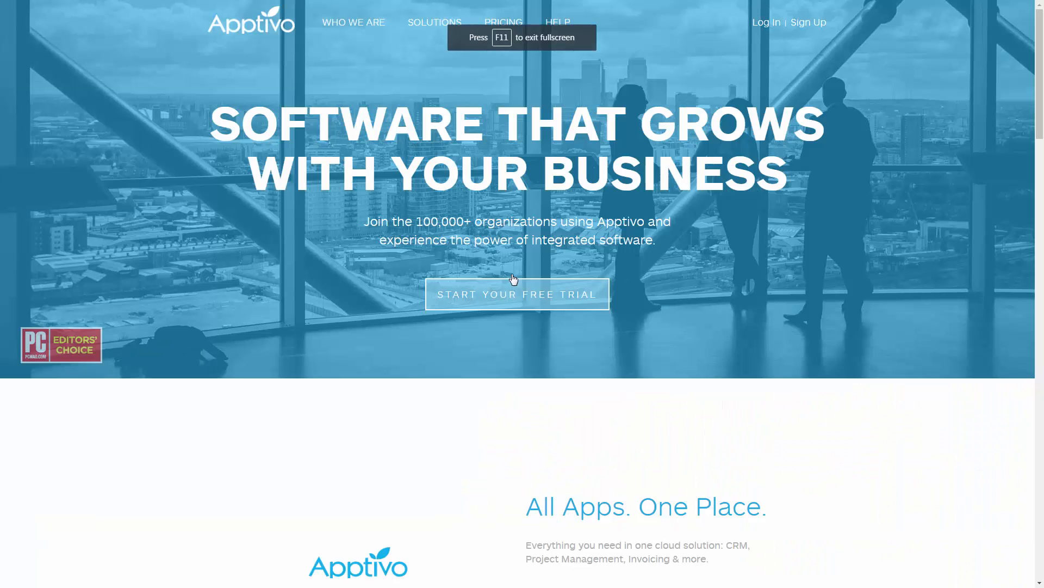
# - Open the website's Starter Guide and follow its link for selecting a solution
pyautogui.moveTo(569, 16)
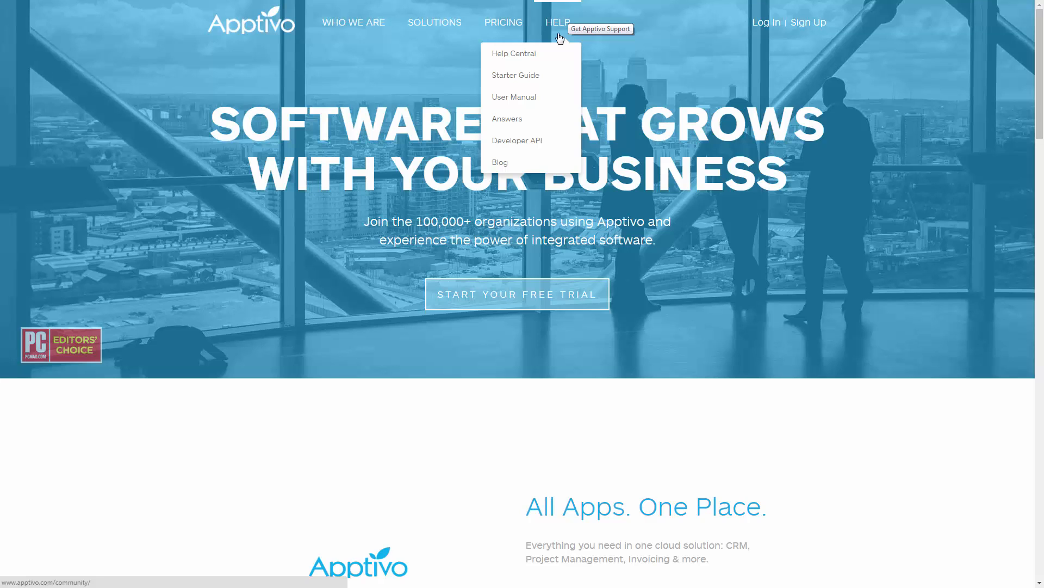
pyautogui.click(532, 79)
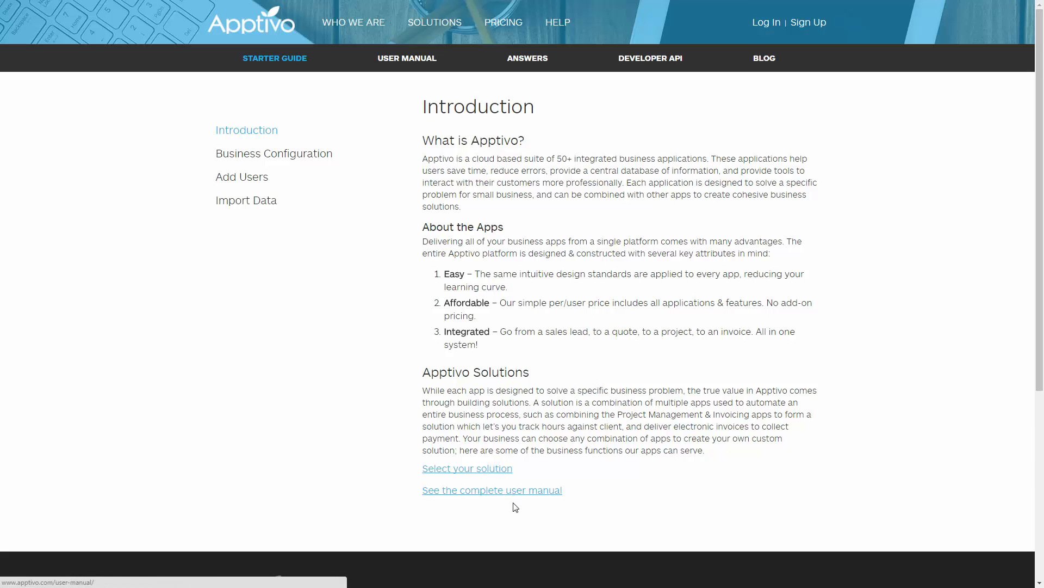
pyautogui.click(489, 470)
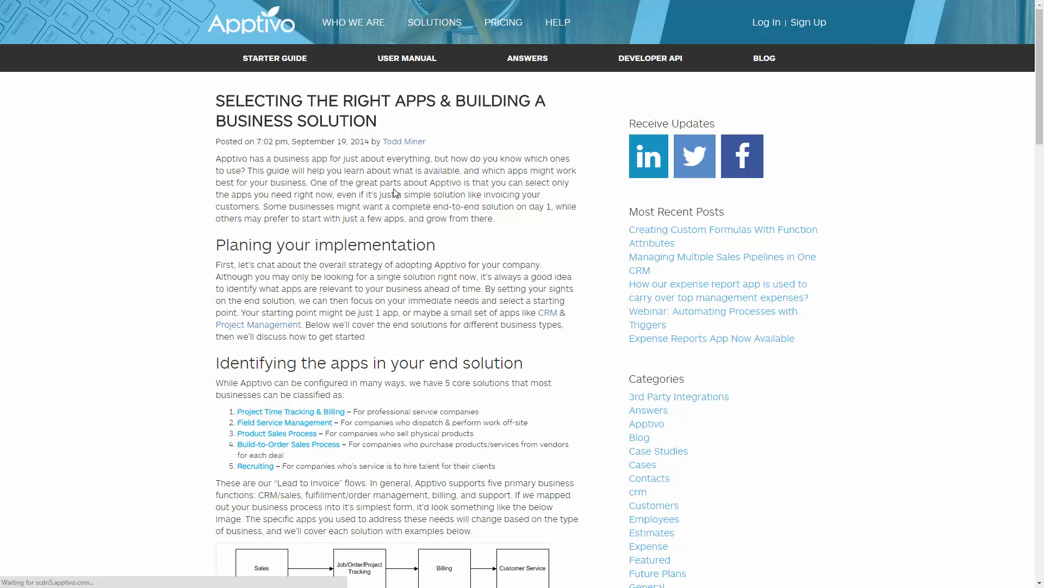
# - Review Project Time Tracking & Billing in the list of solutions by business type, then open its video guide and pause the video
pyautogui.scroll(-2, 426, 380)
pyautogui.scroll(-3, 426, 380)
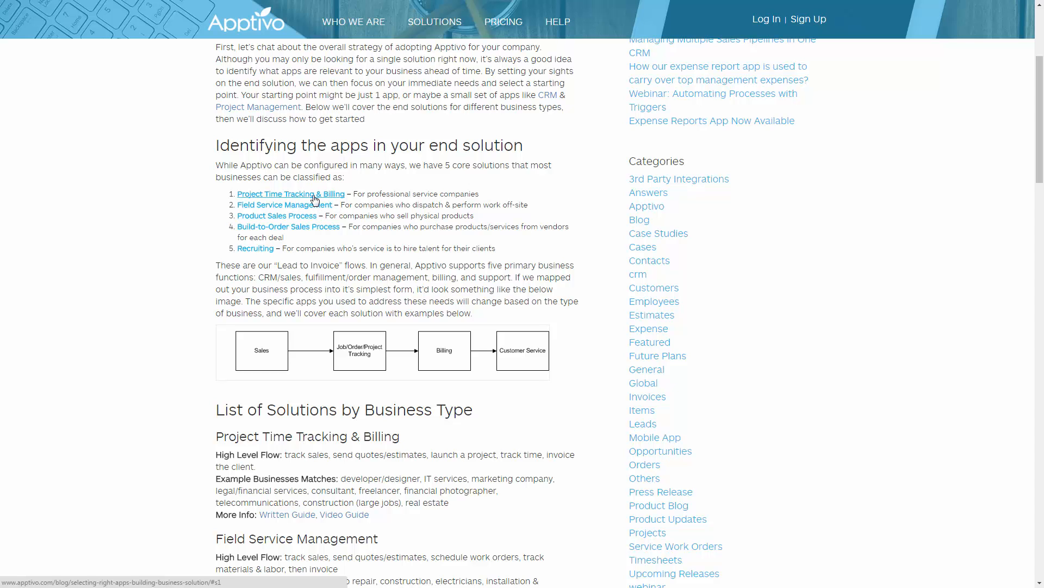
pyautogui.scroll(-4, 338, 231)
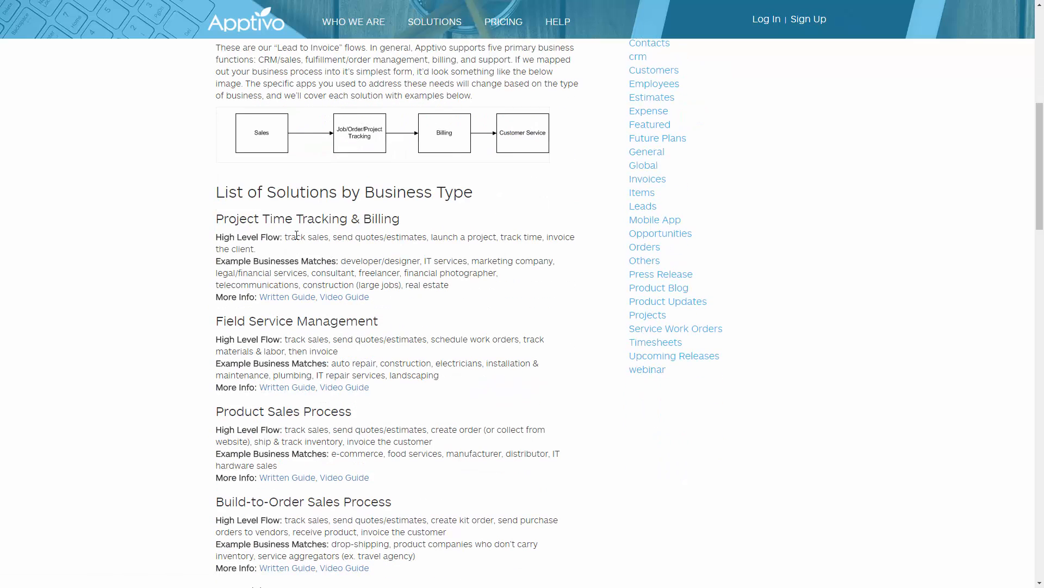
pyautogui.moveTo(292, 238); pyautogui.dragTo(370, 264)
pyautogui.click(354, 259)
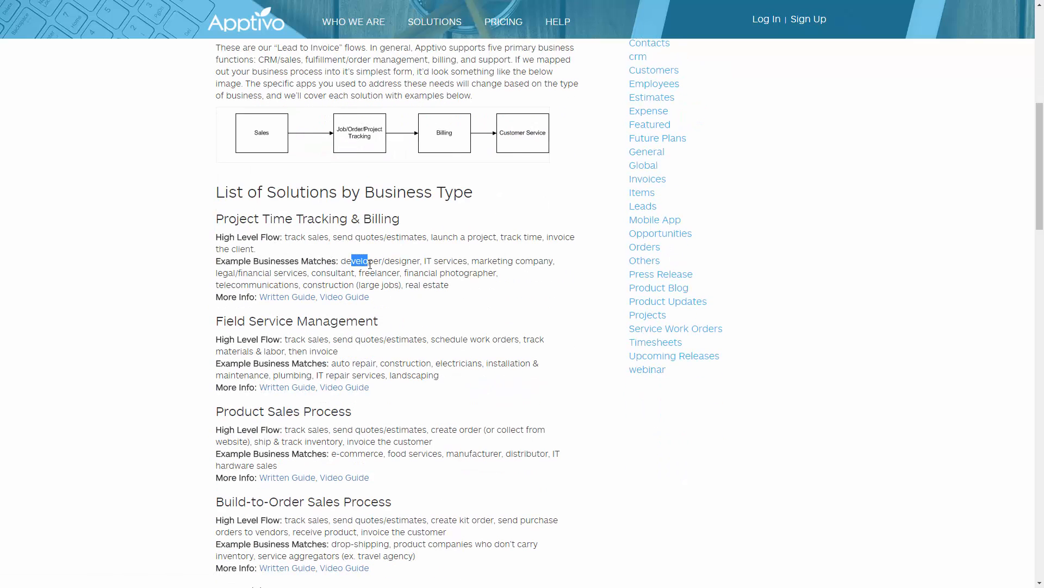
pyautogui.click(418, 276)
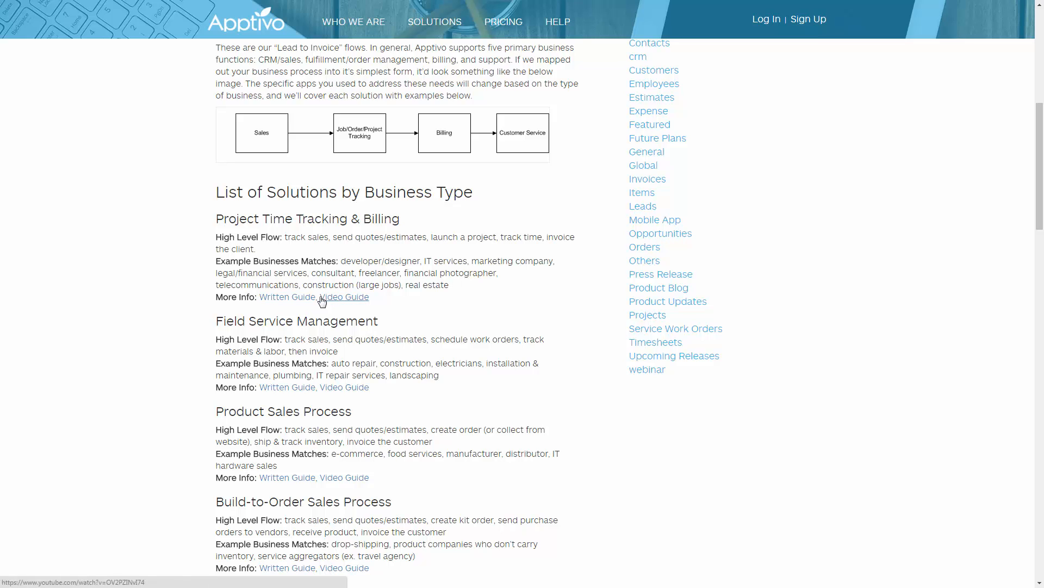
pyautogui.click(339, 300)
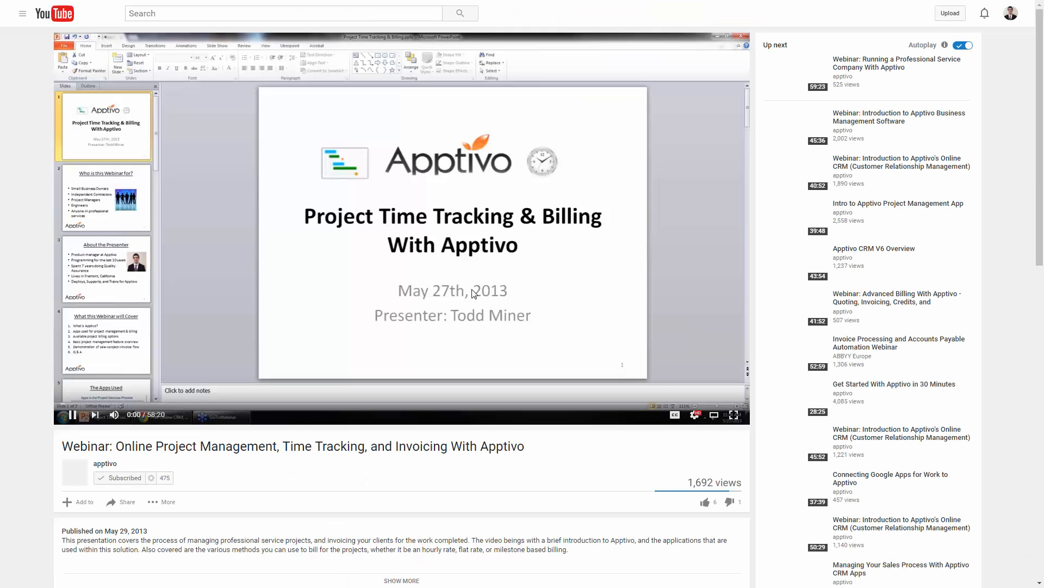
pyautogui.click(473, 294)
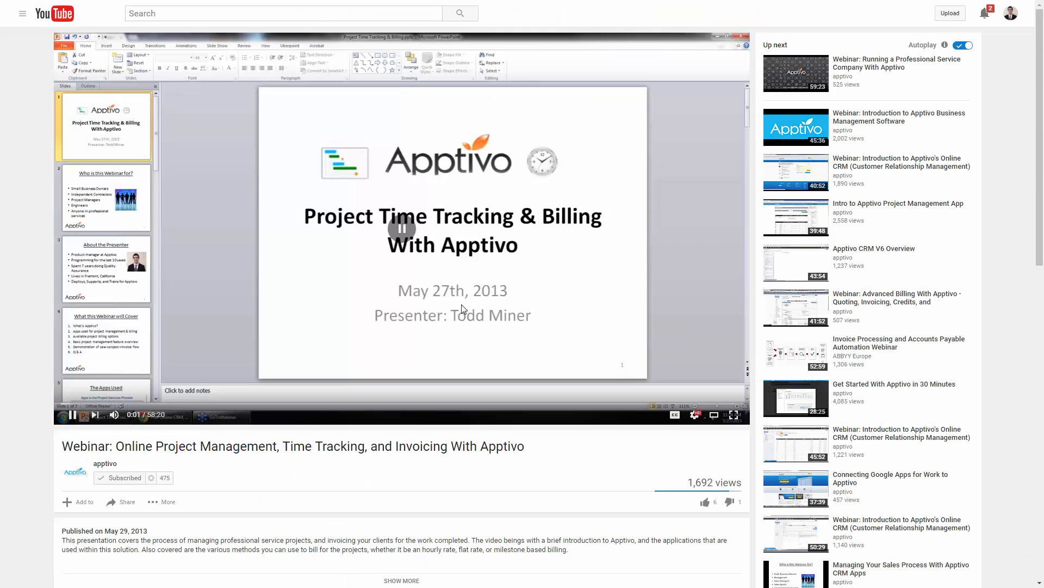